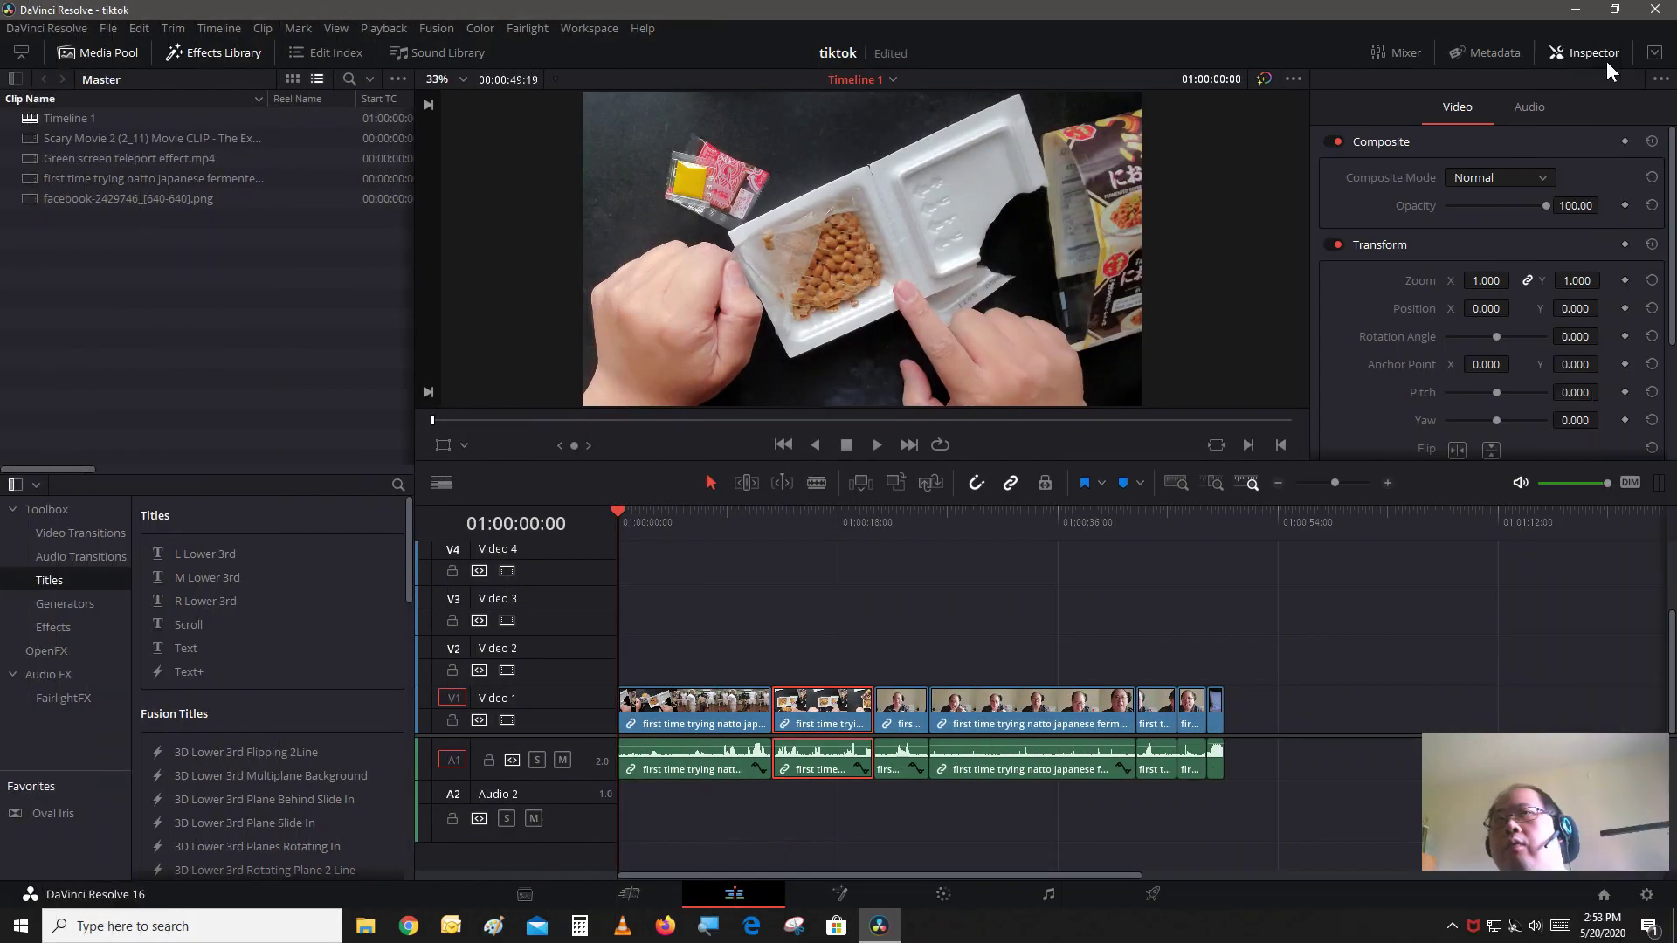
Hide the Inspector and scrub the timeline between 01:00:02:04 and 01:00:05:19, then back to start.
click(1583, 52)
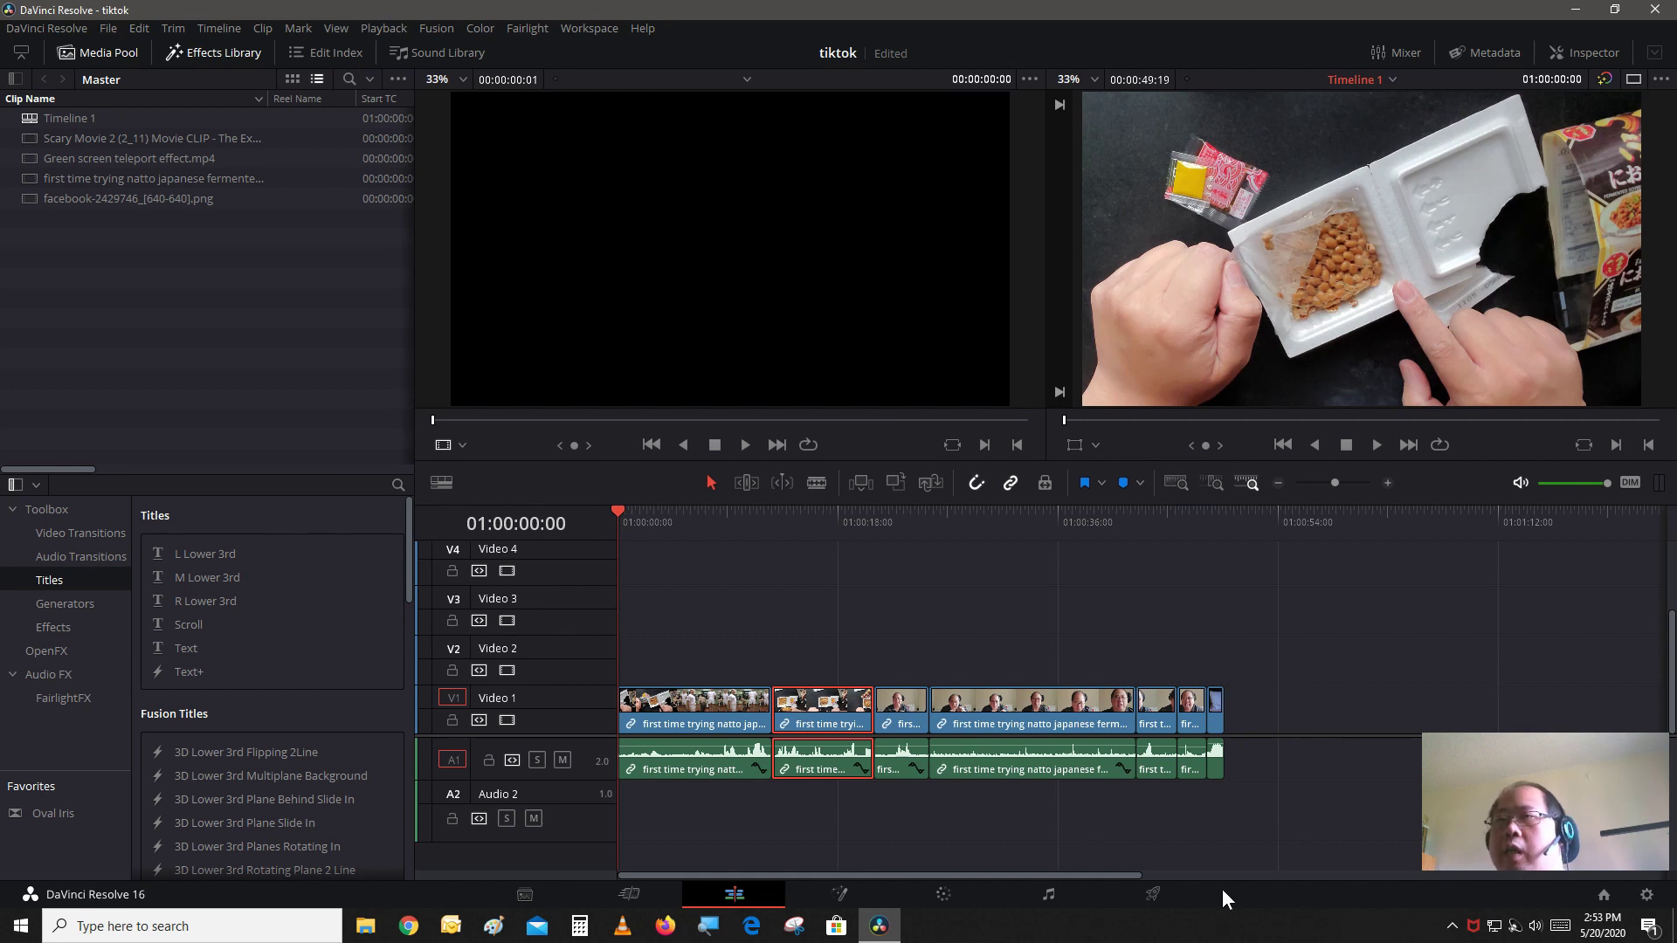
click(687, 523)
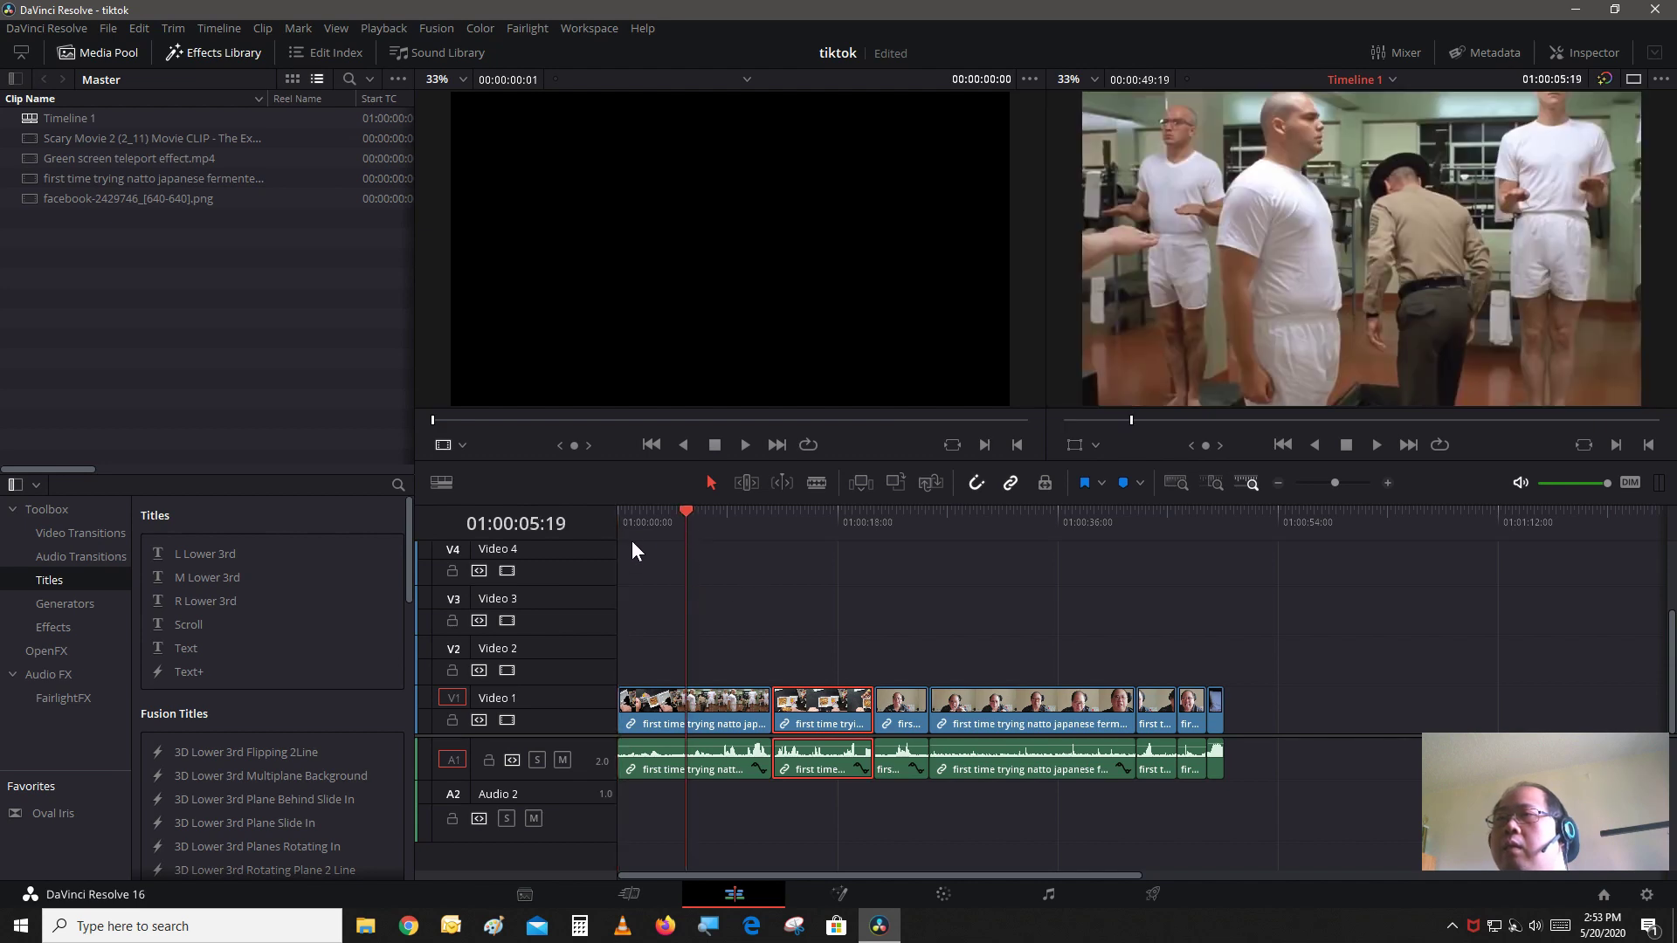
click(643, 517)
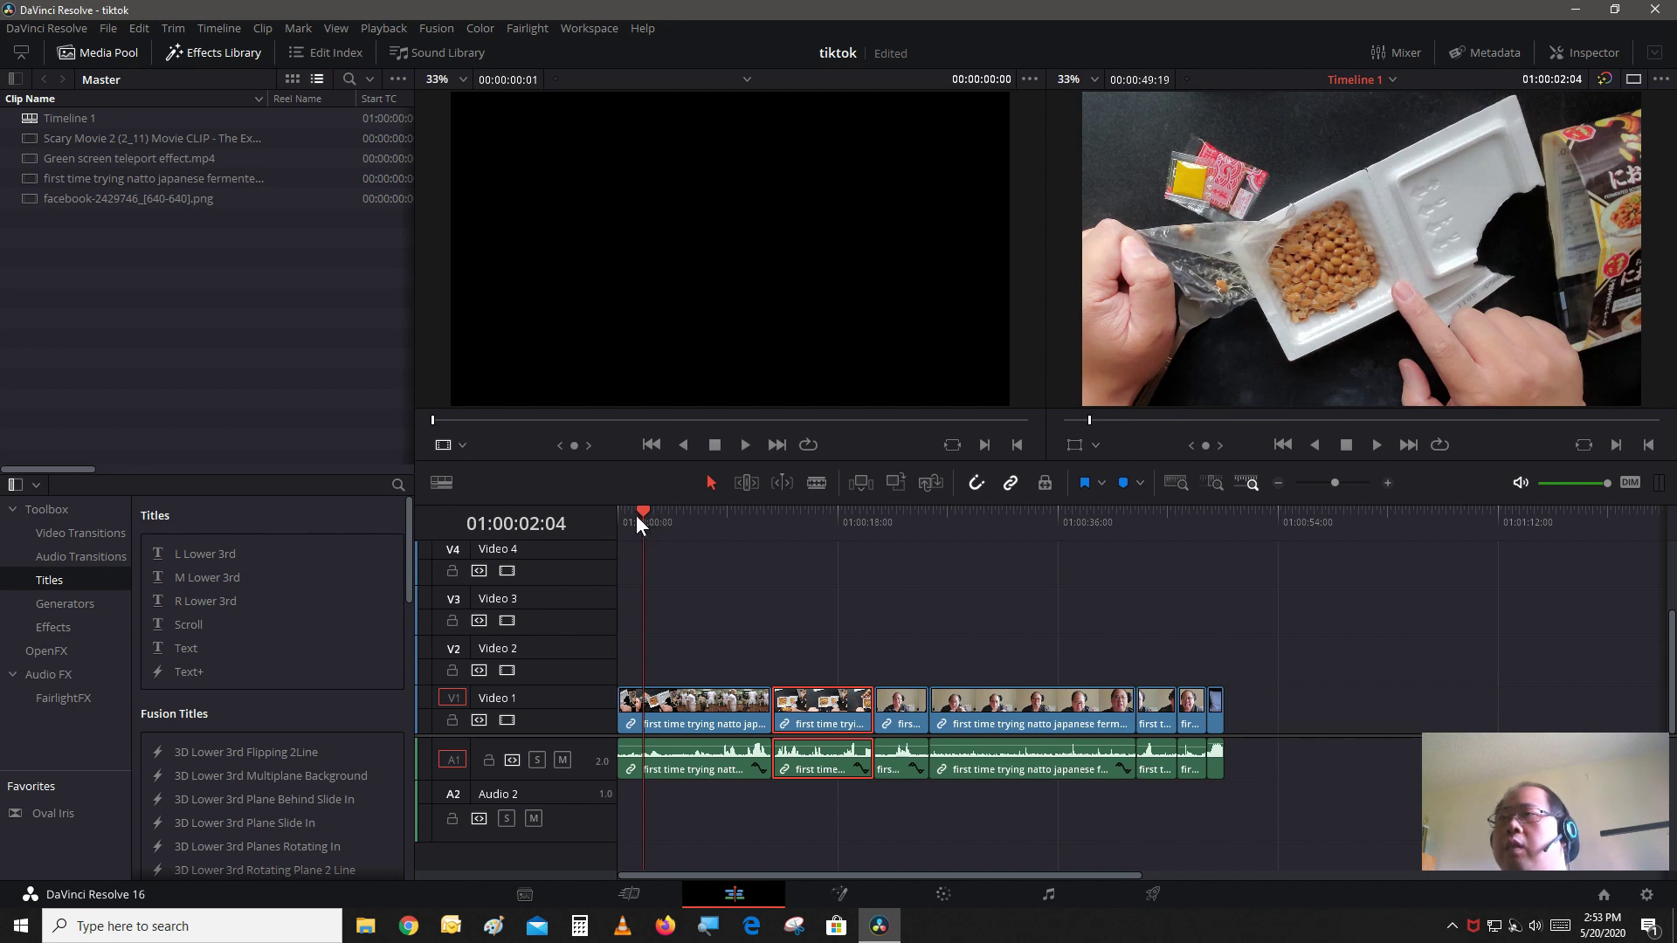
key(Home)
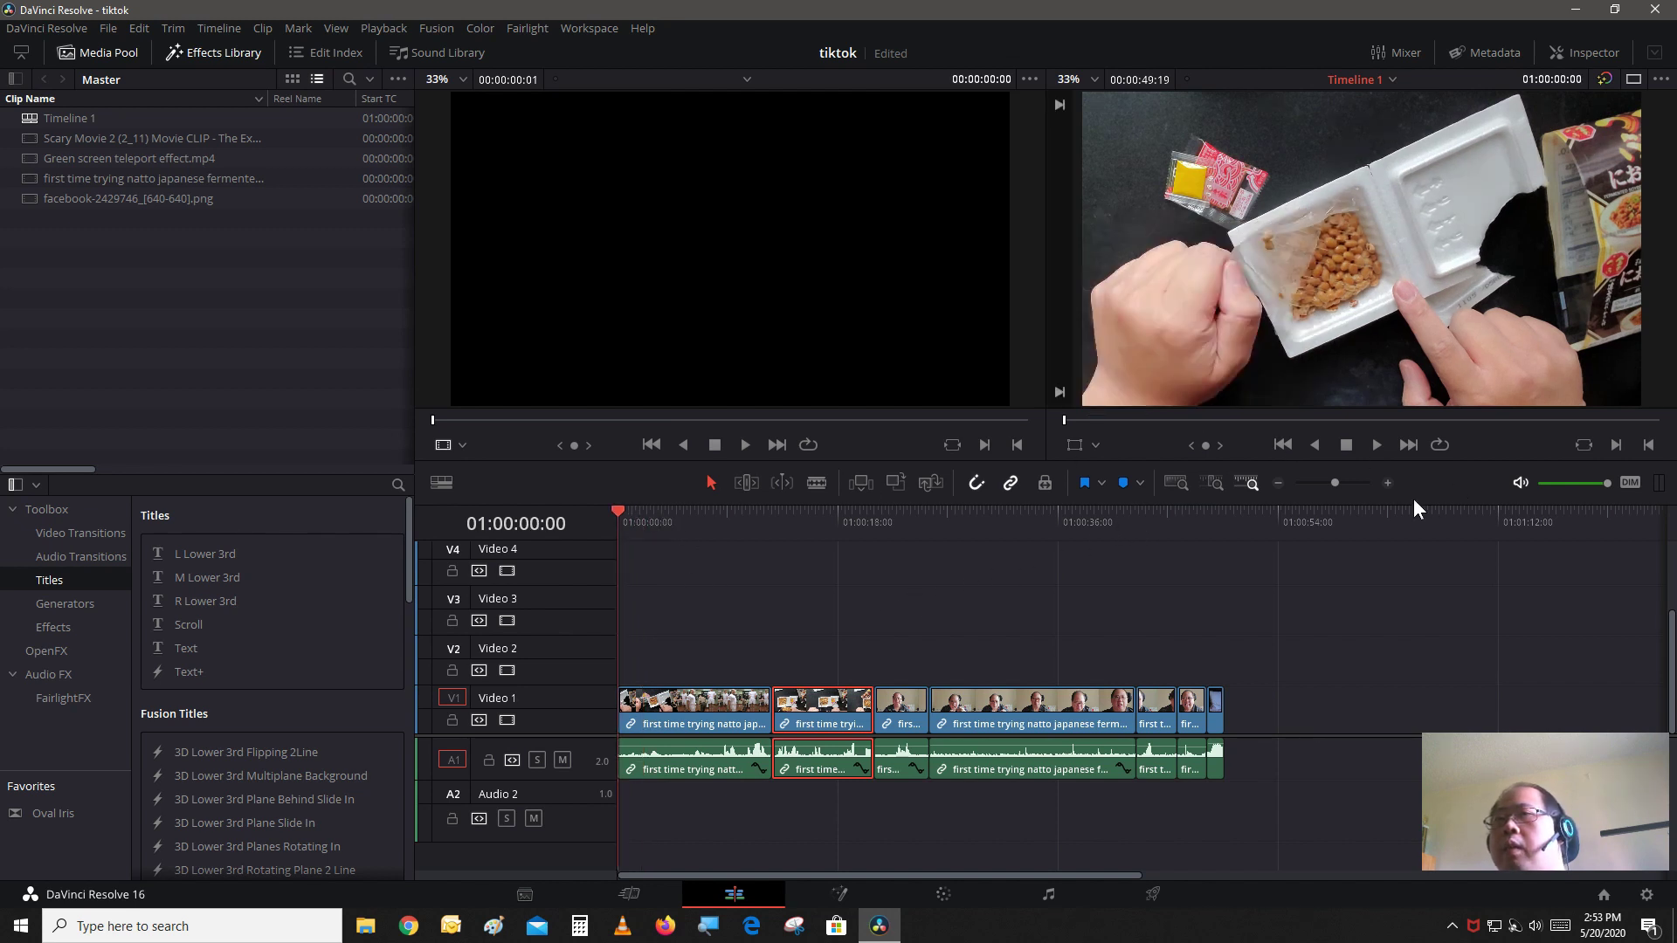
Preview to the edit's end at 01:00:49:19, return to the start, and open Project Settings.
click(1225, 519)
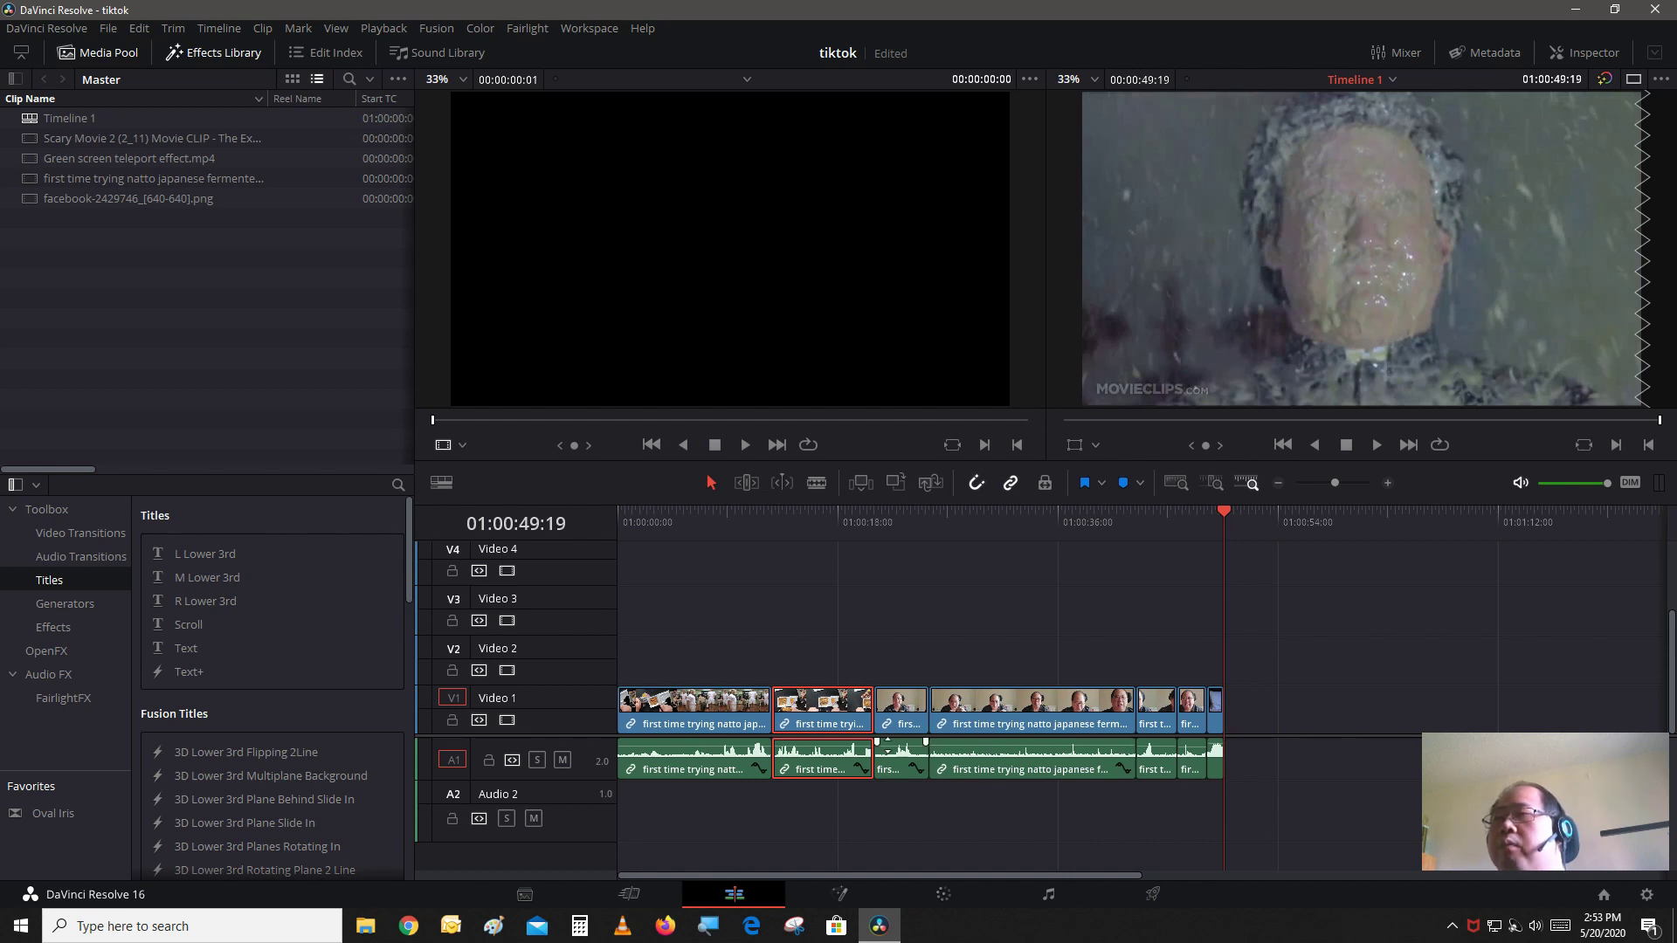
click(620, 517)
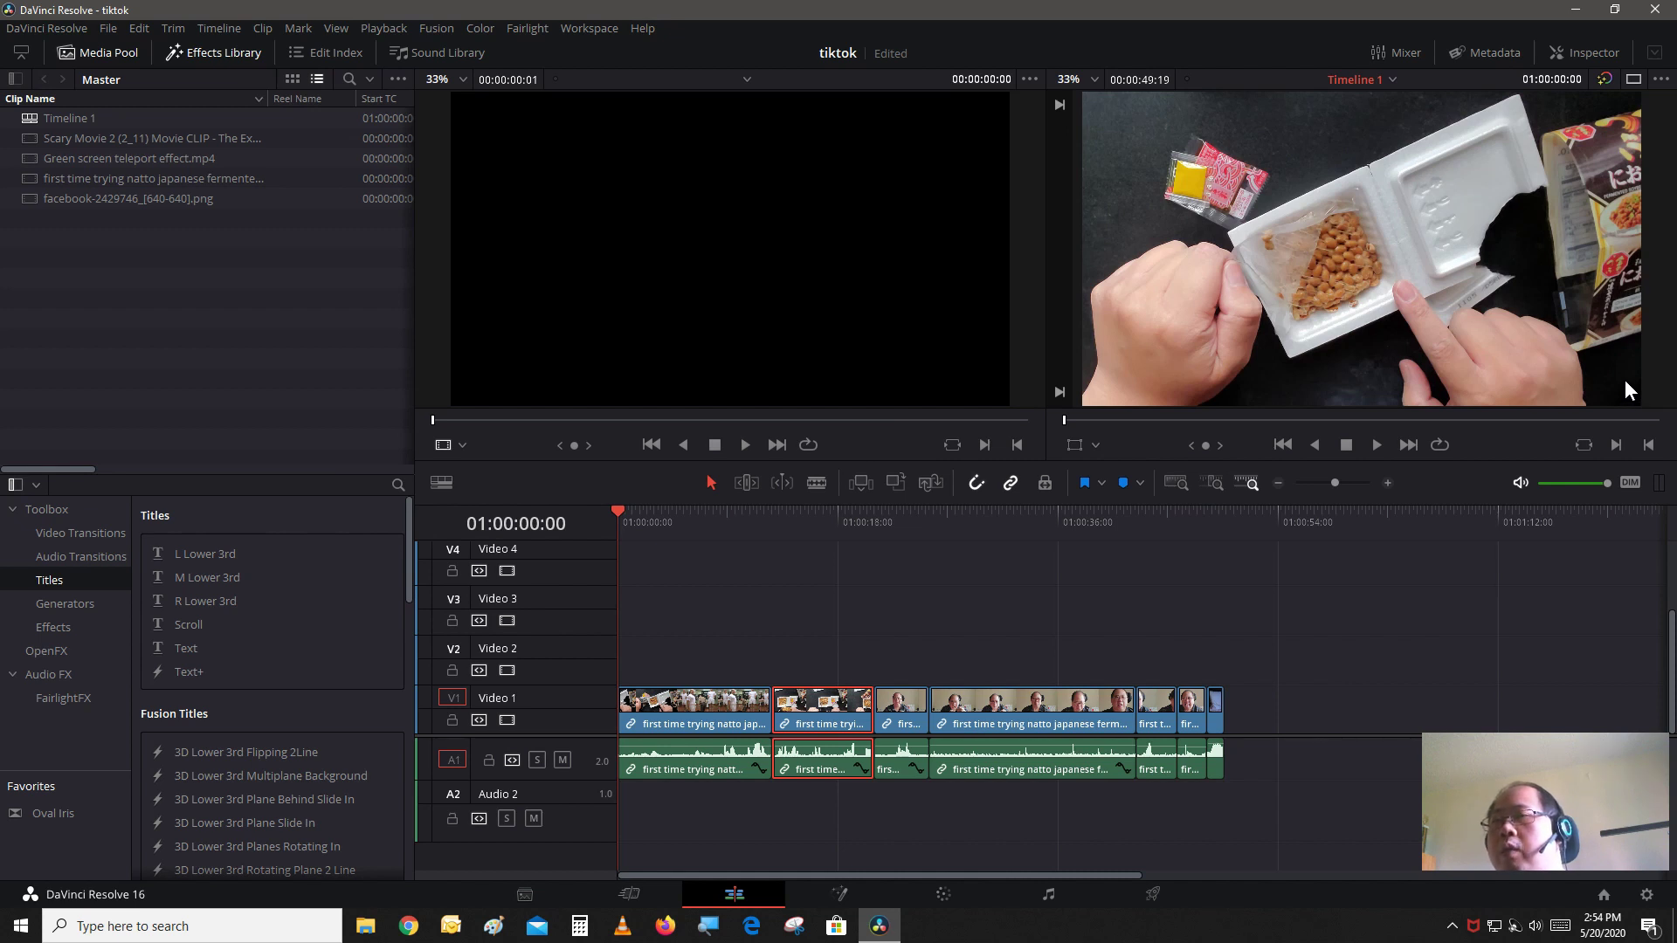
click(1646, 897)
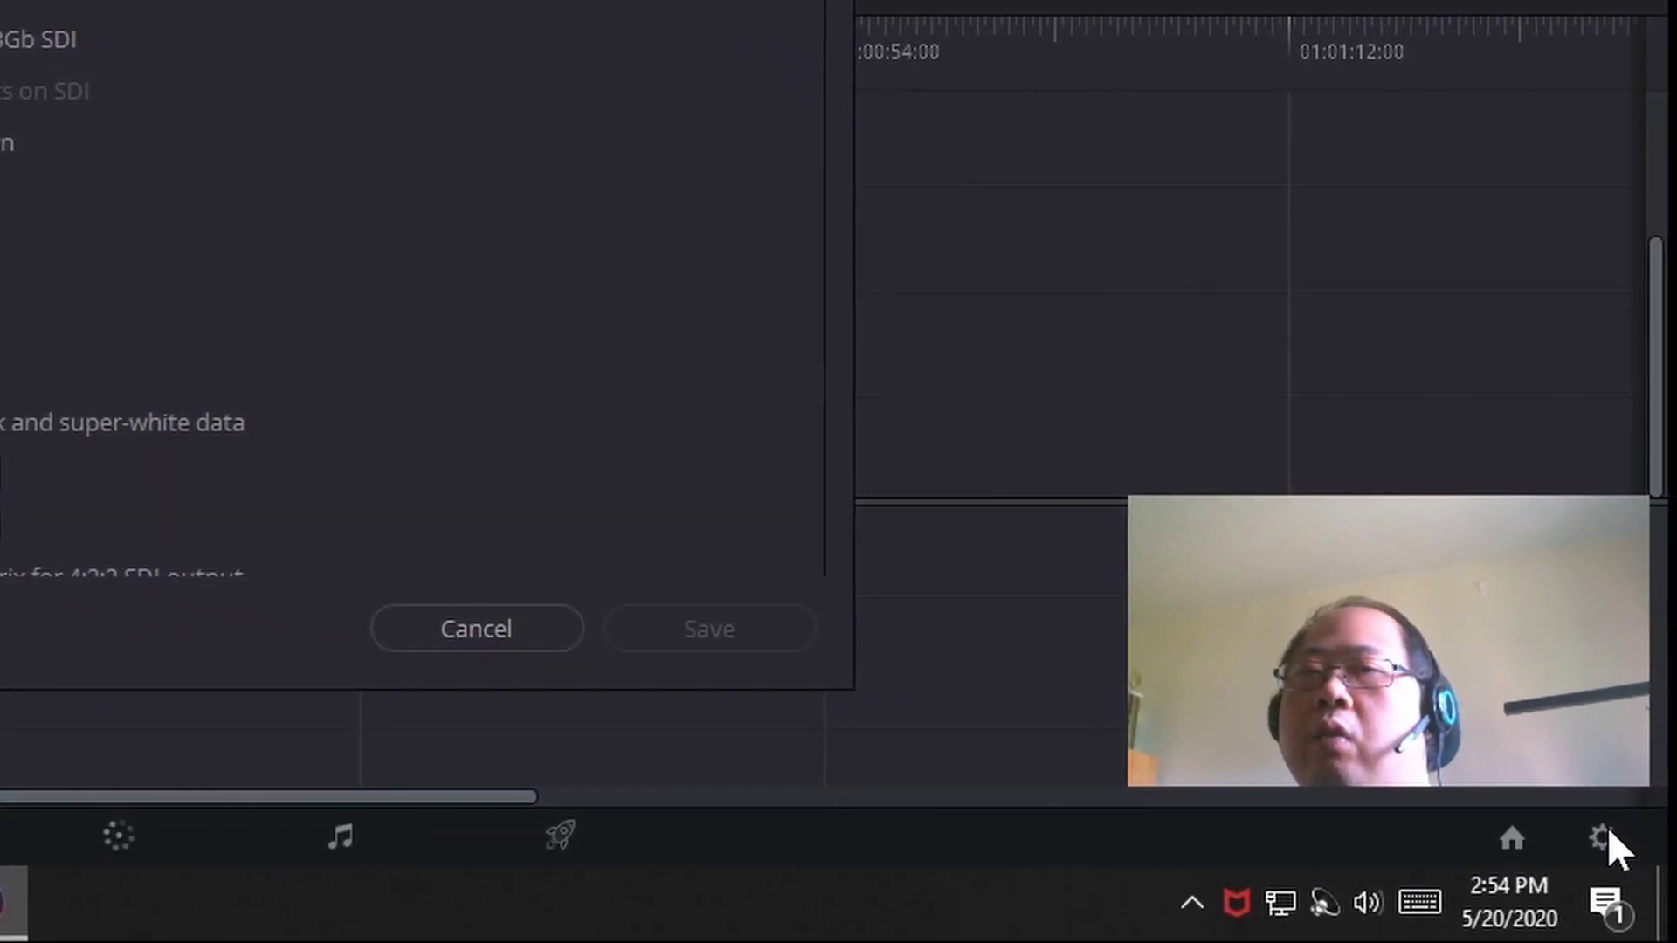
Close Project Settings unchanged and reopen it from the main menu.
click(558, 630)
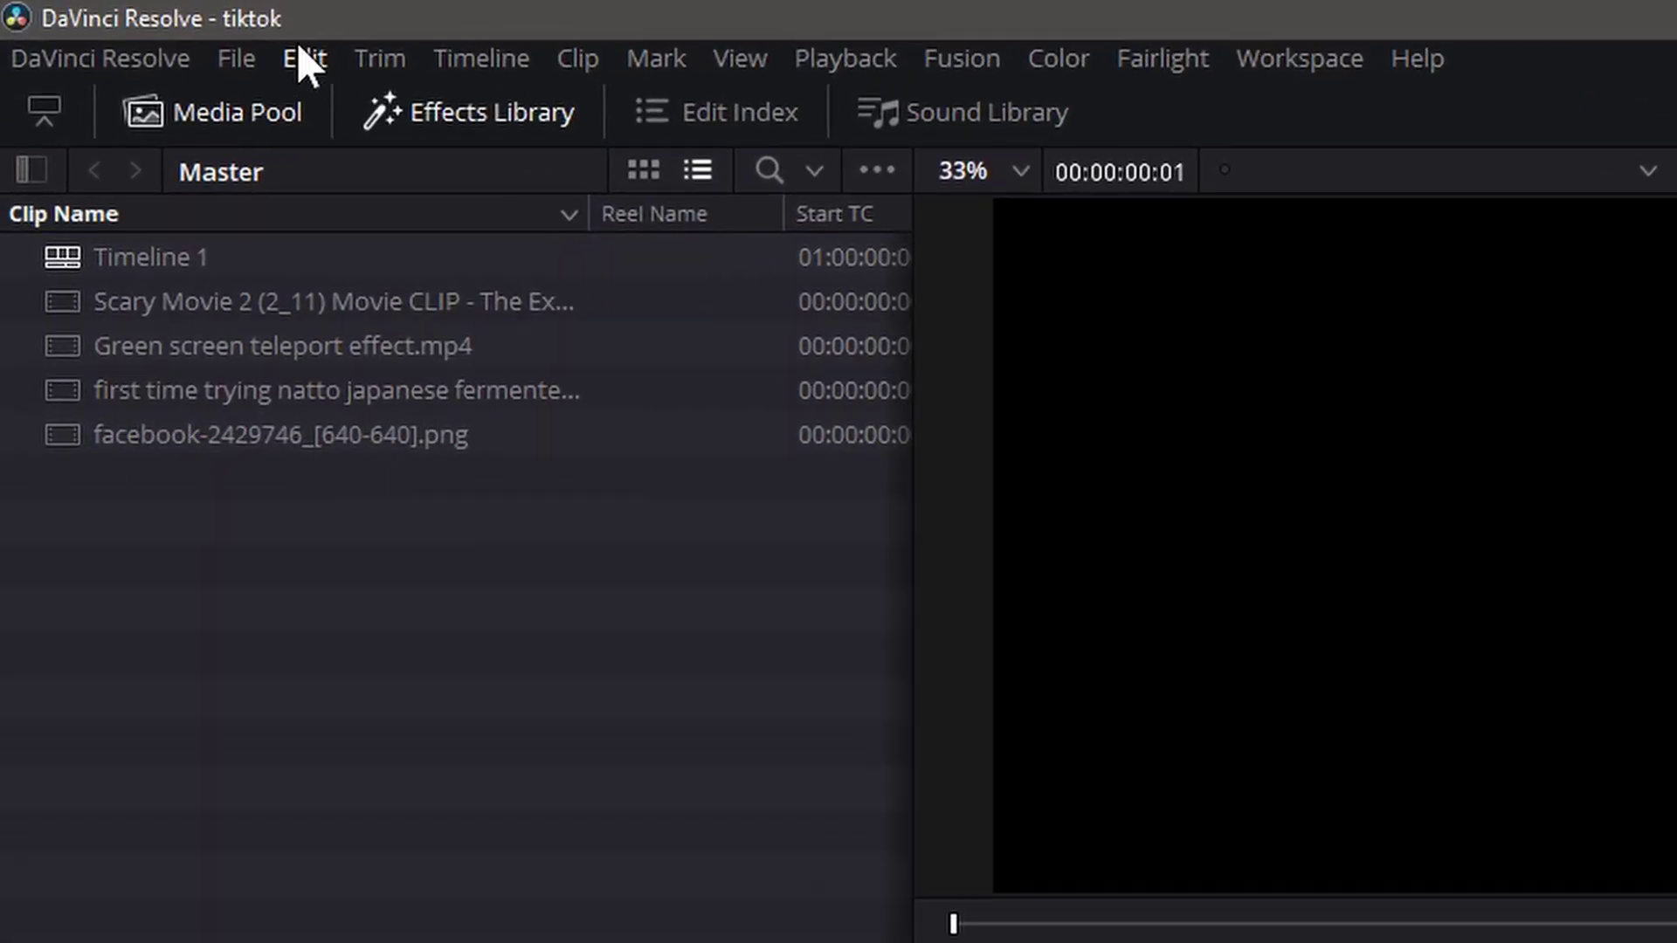
click(188, 62)
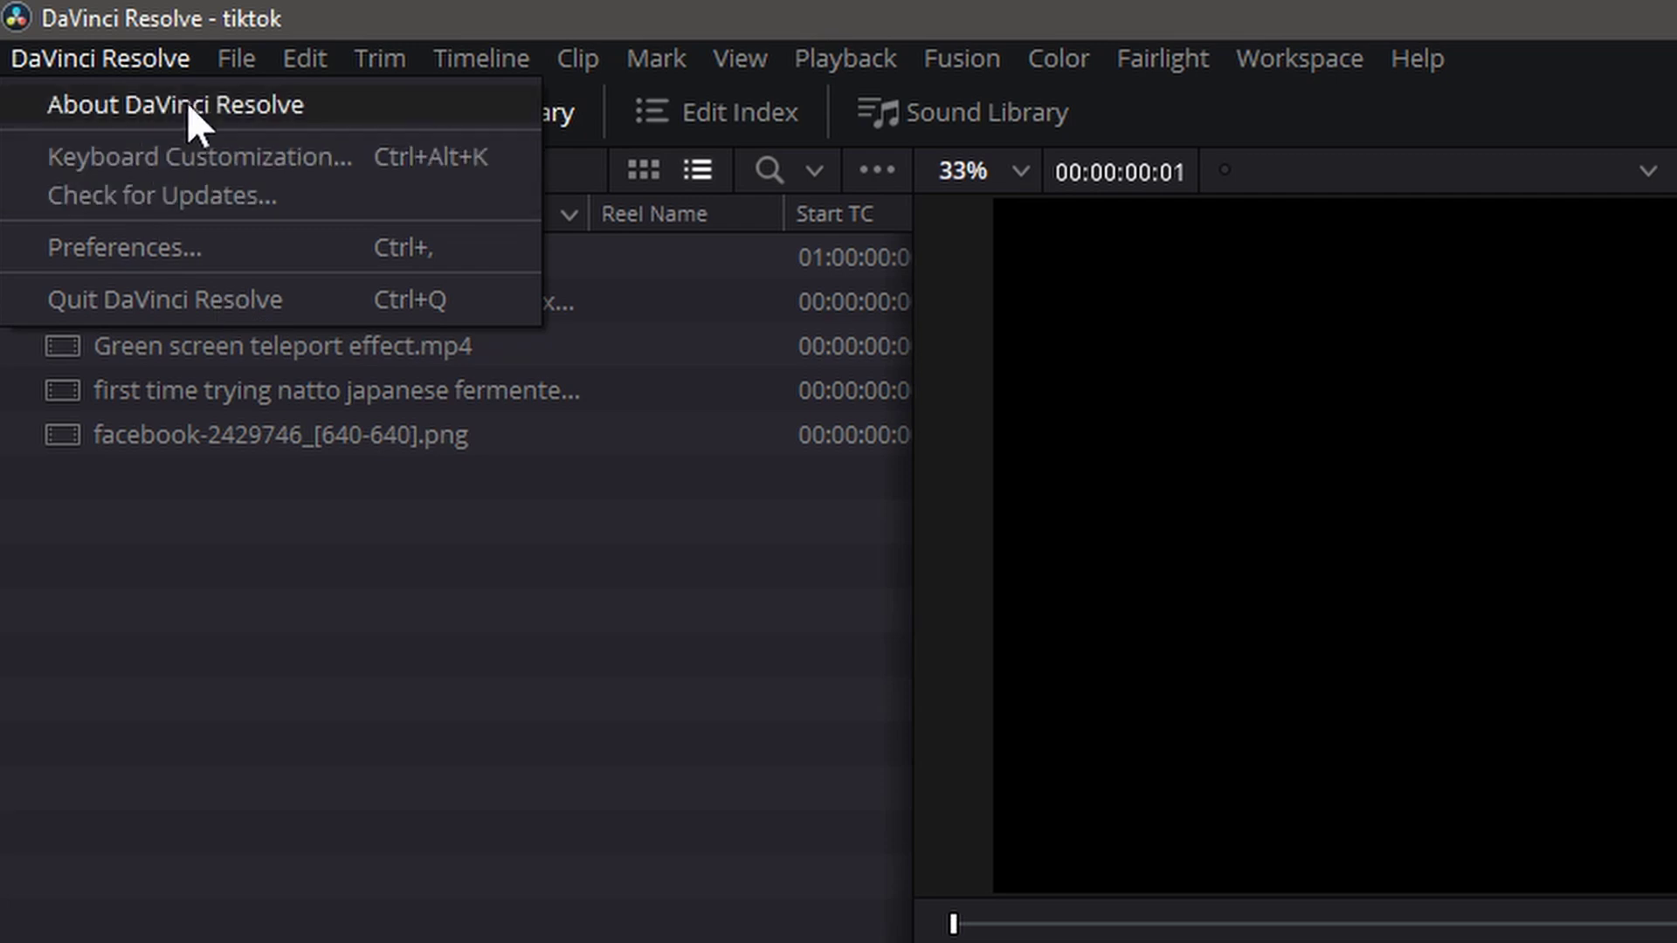
mouse_move(226, 60)
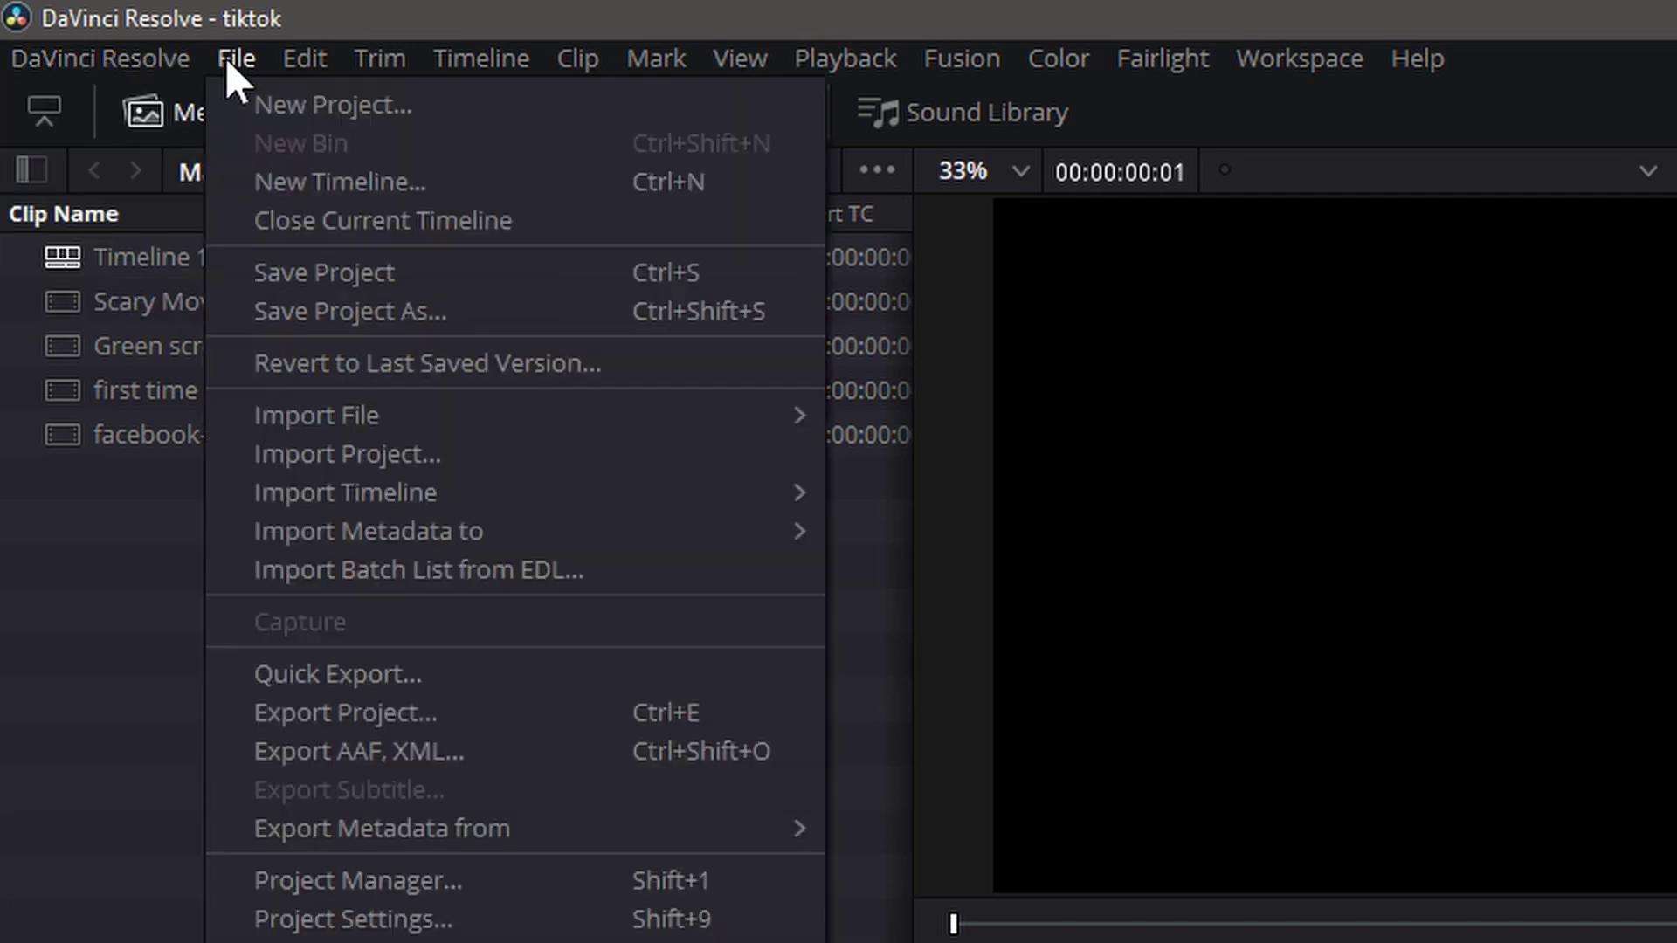
click(439, 917)
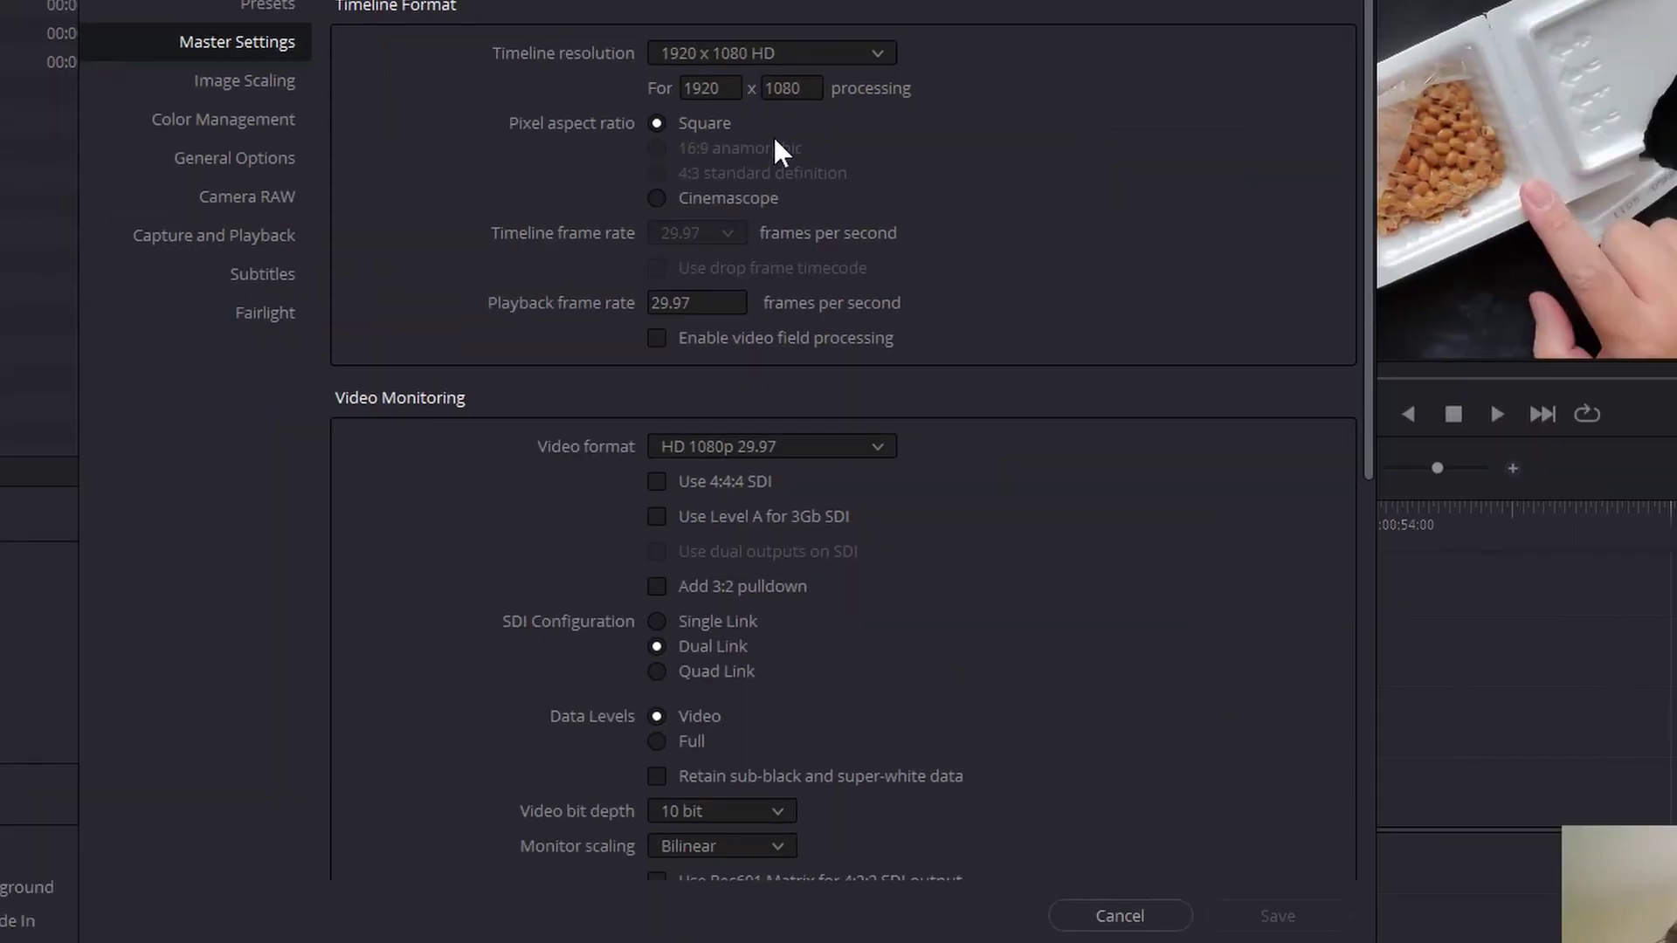
Set the timeline resolution to 1080 x 1920 and save the settings.
double_click(724, 87)
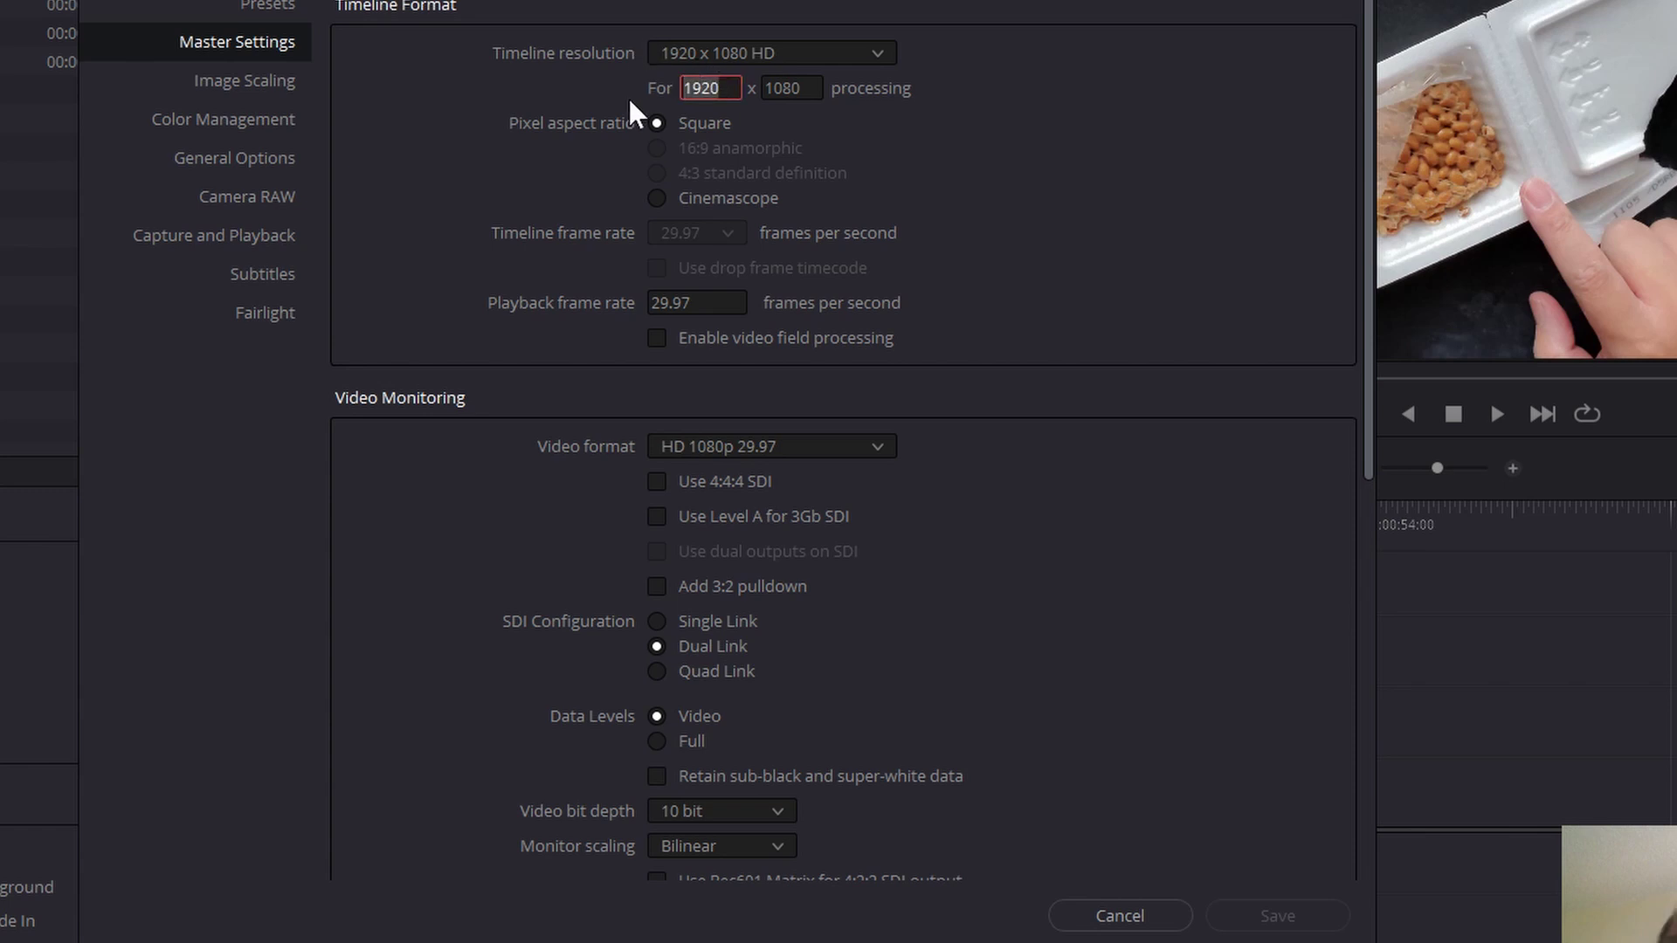
text(10)
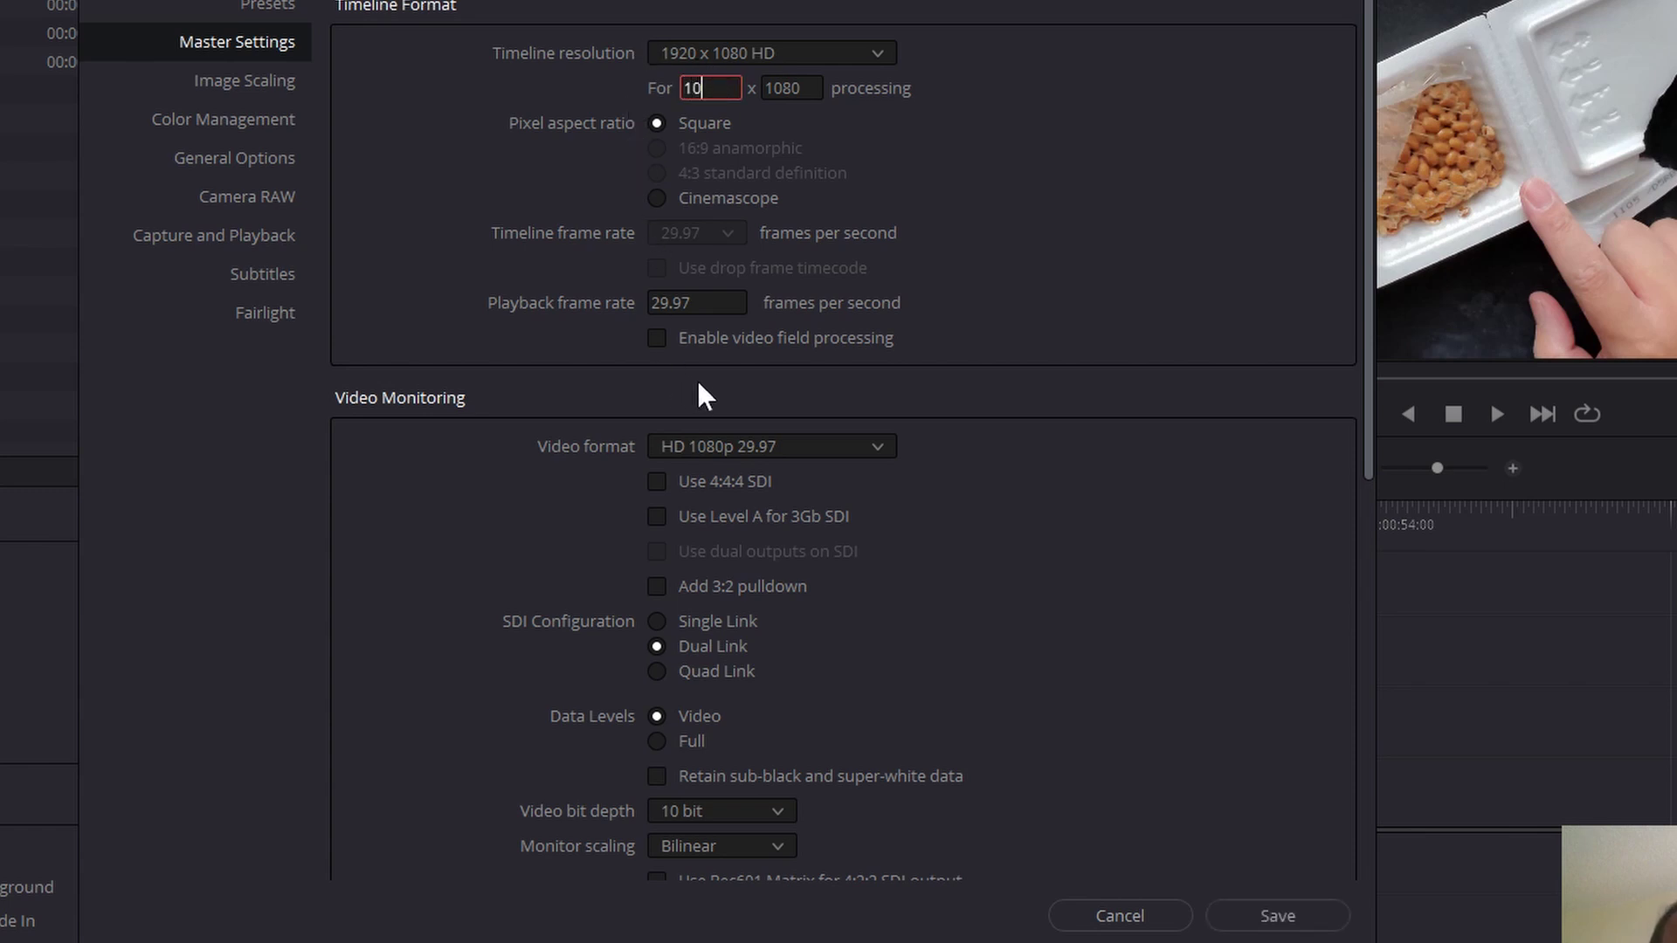
text(80)
key(Tab)
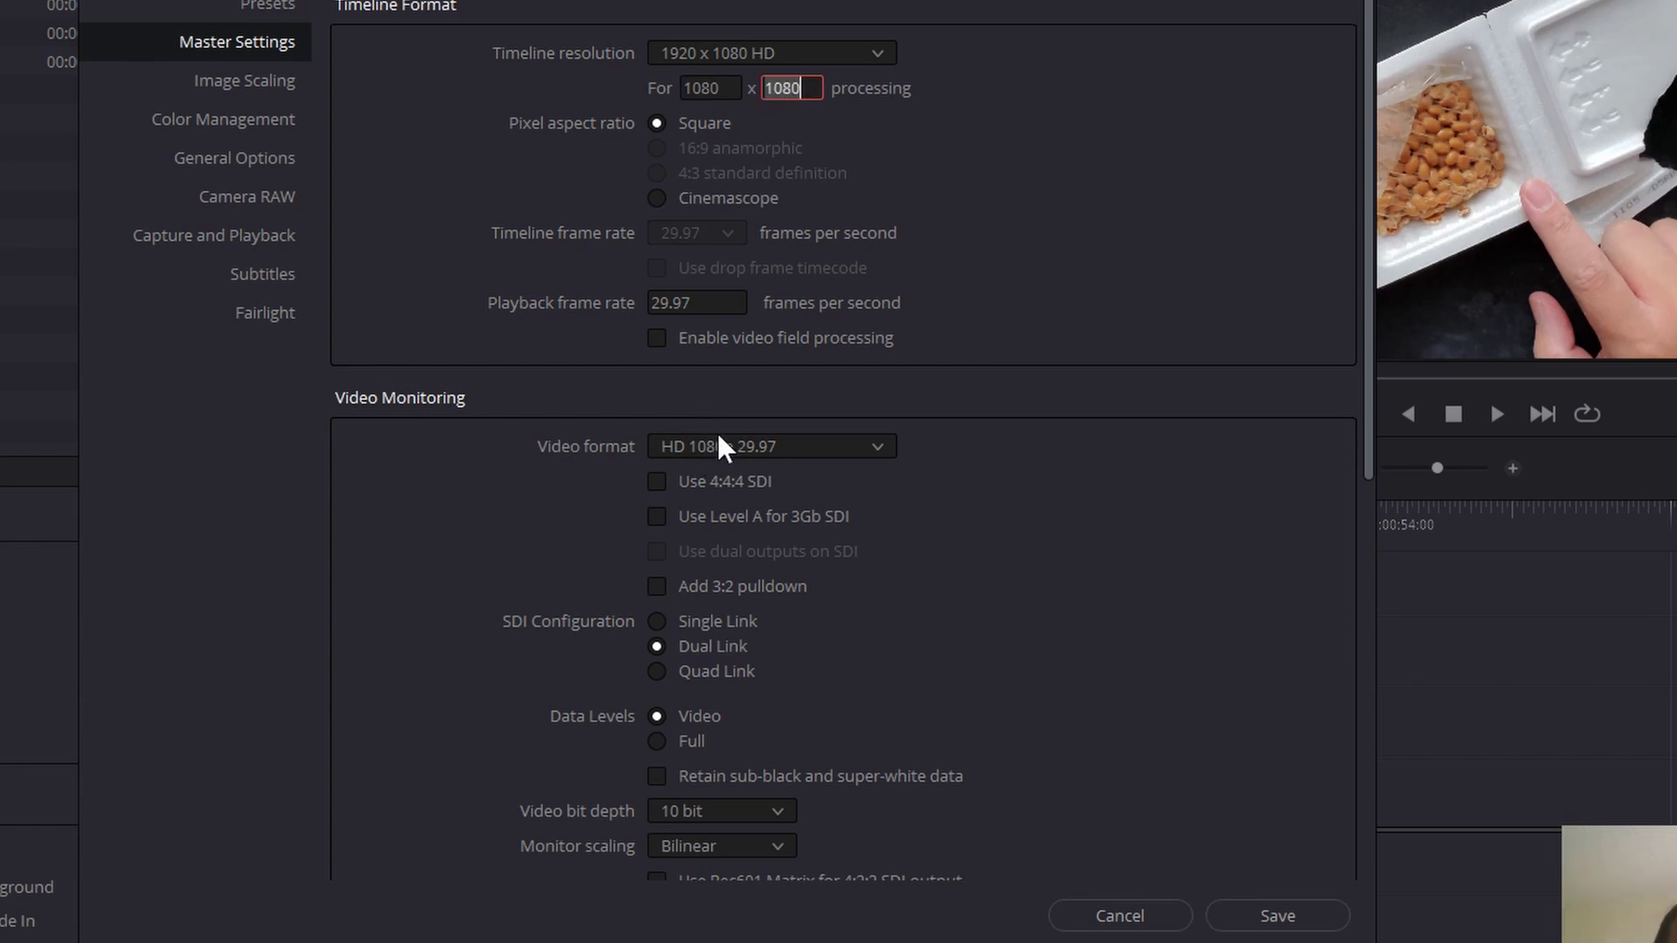
text(1)
click(1270, 915)
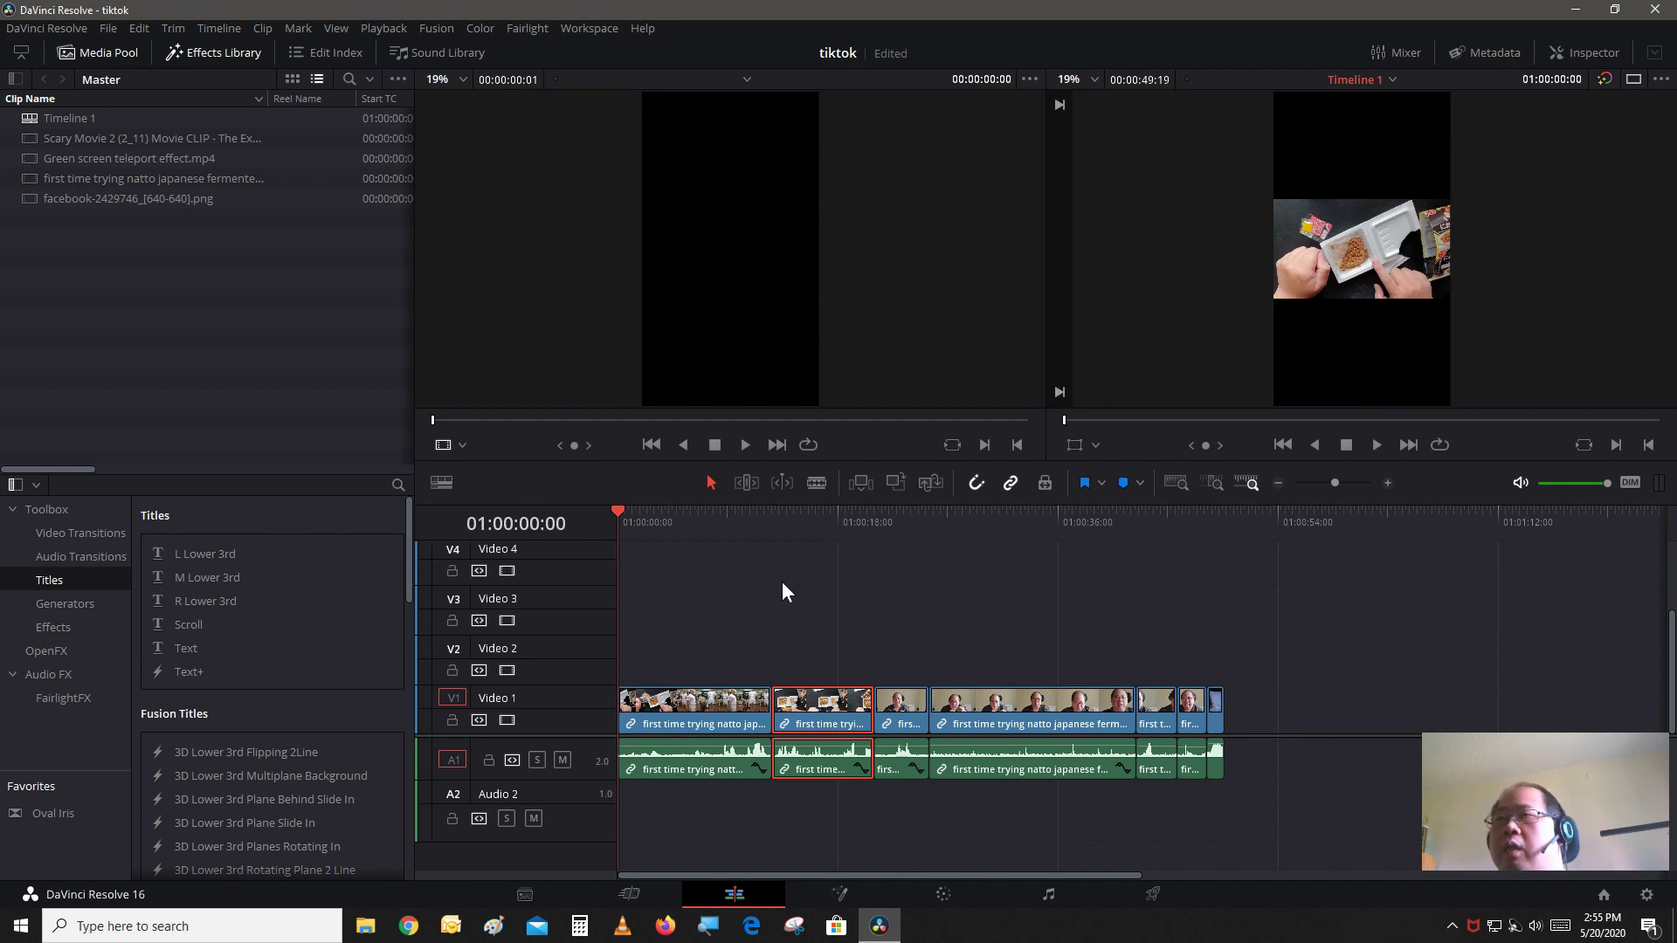
Move the playhead to 01:00:03:15 and drop the Facebook logo image onto Video 2.
click(660, 522)
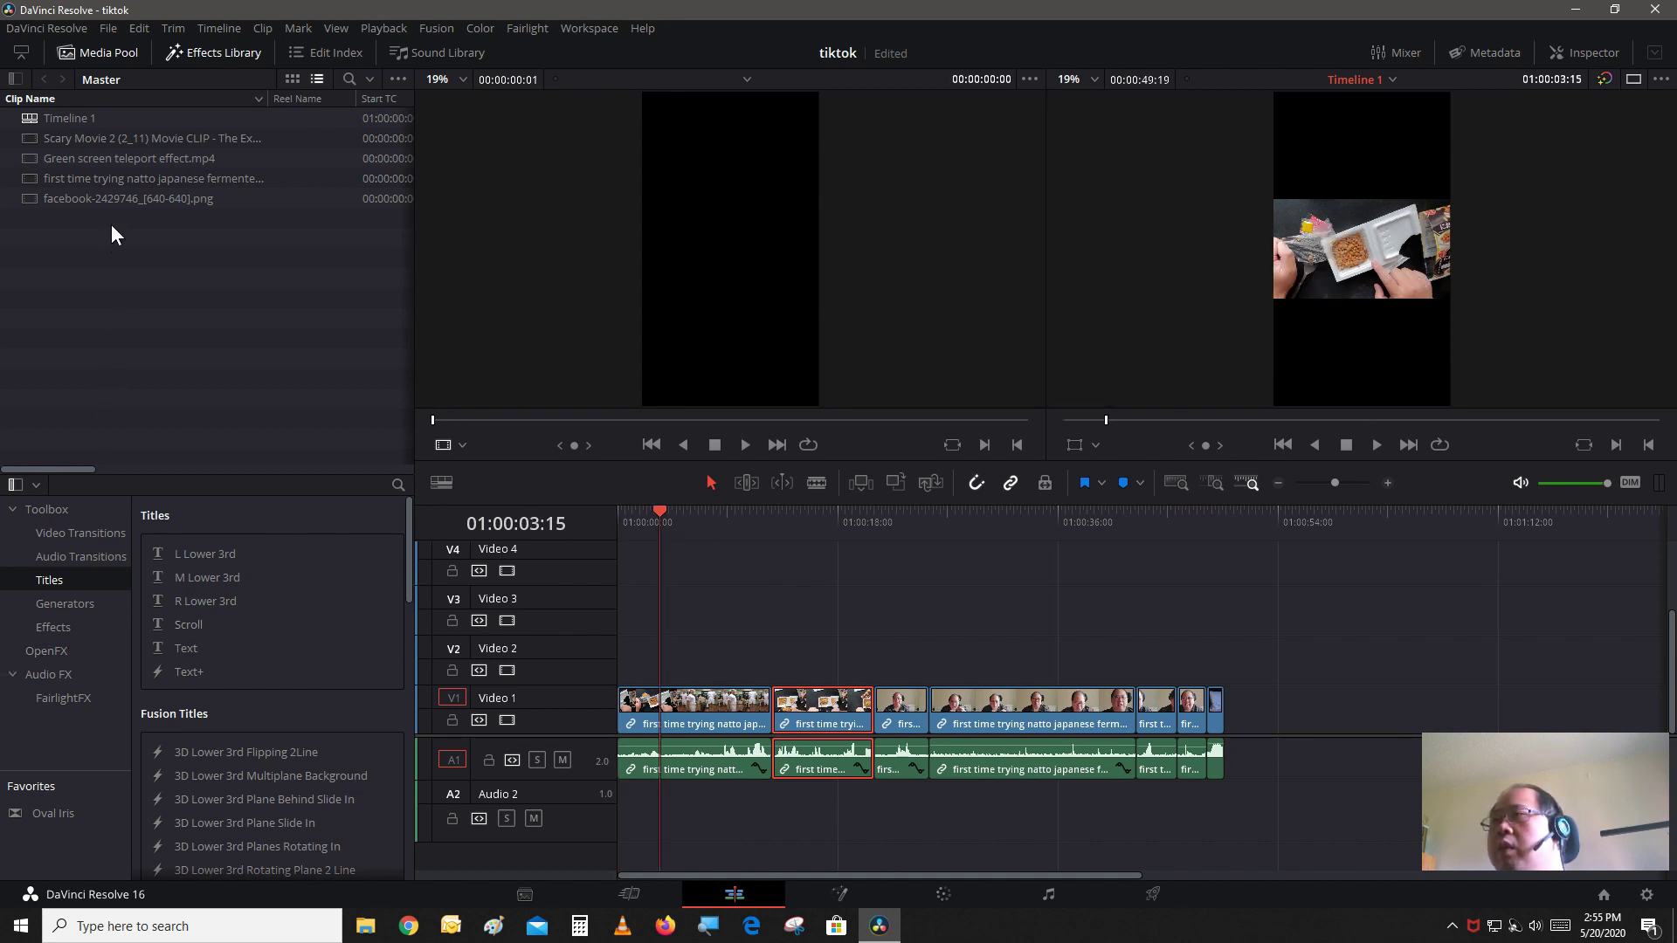
drag(106, 193, 615, 650)
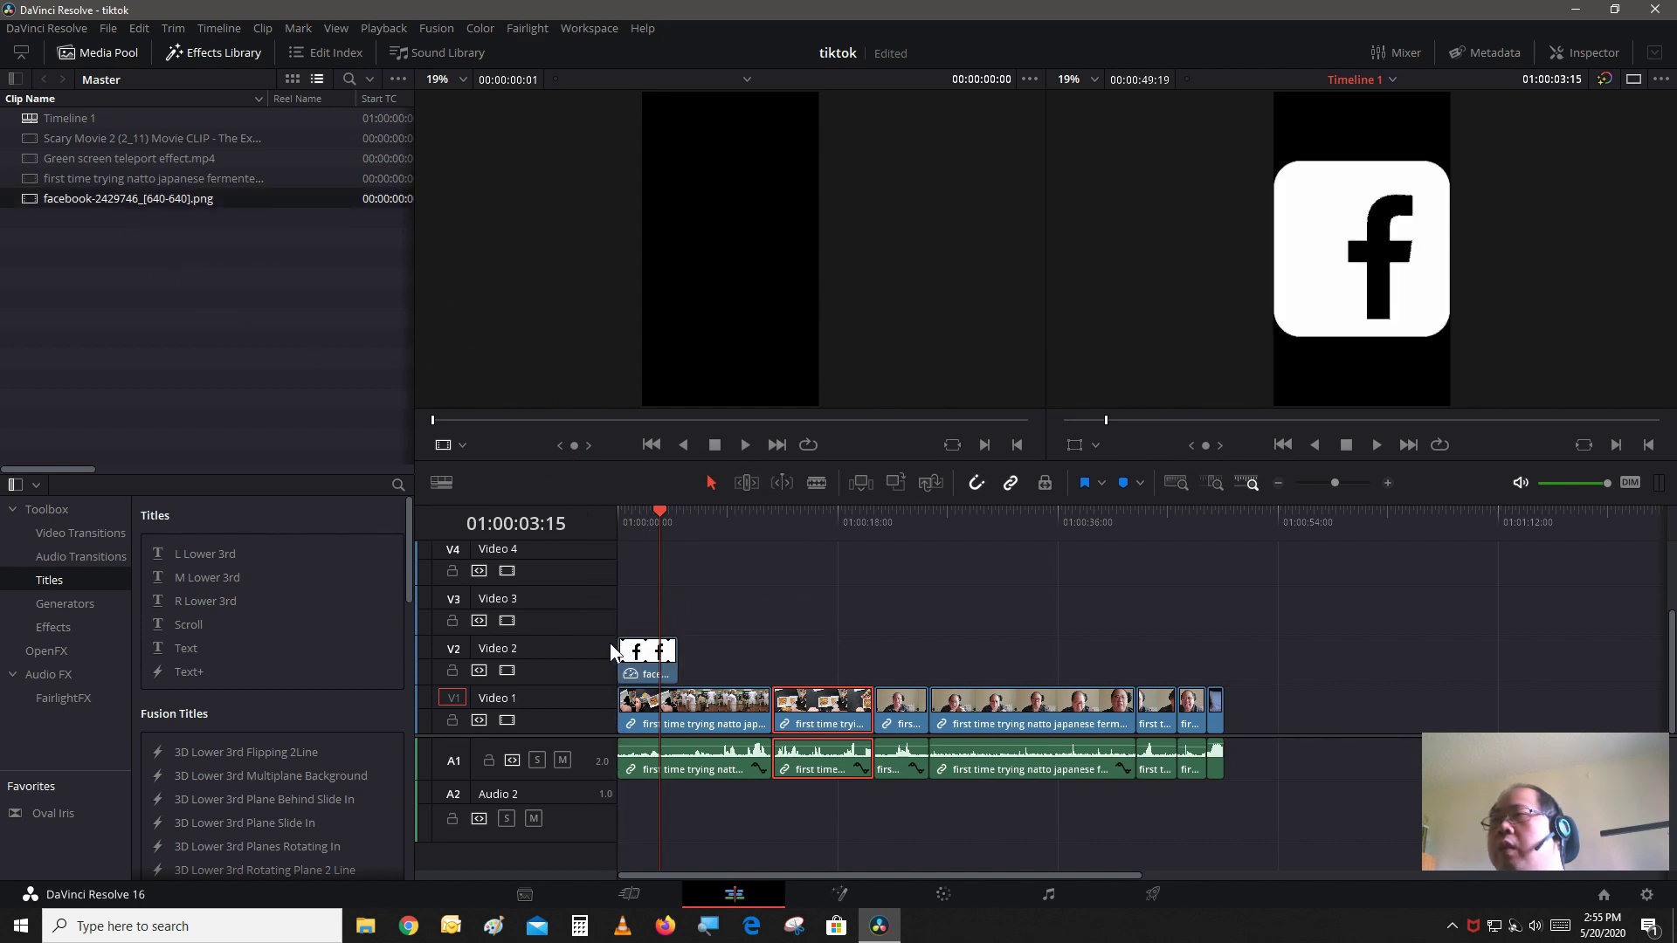
Shrink the Facebook logo clip to zoom 0.090 and position it at -395, -530.
click(646, 661)
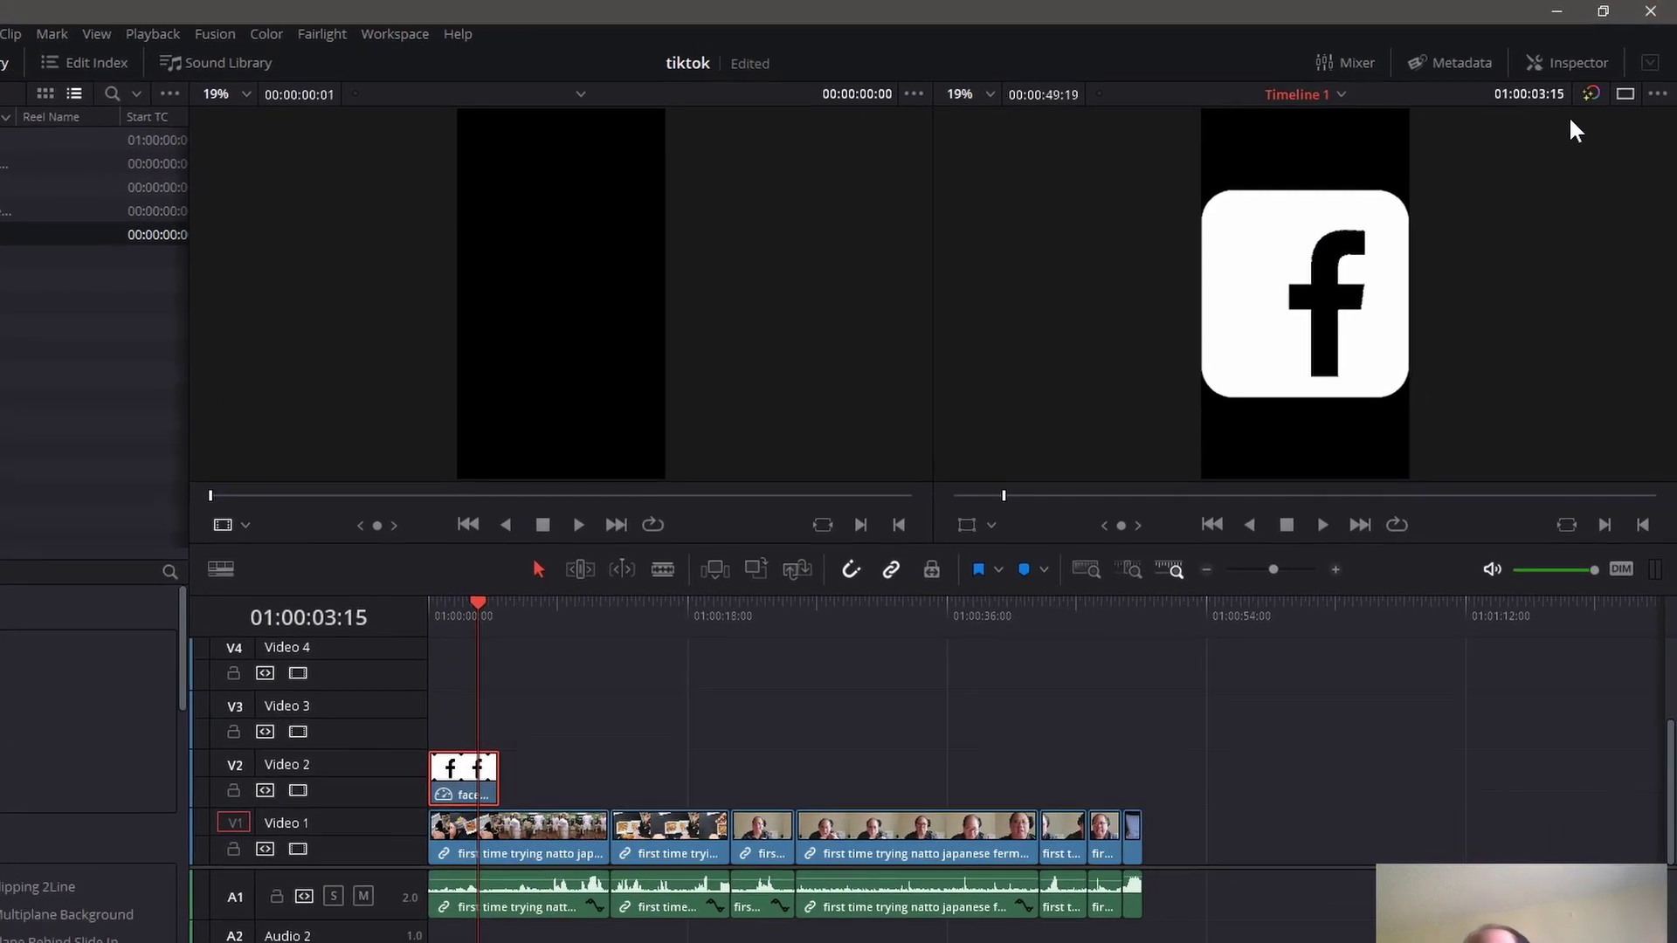
click(1554, 75)
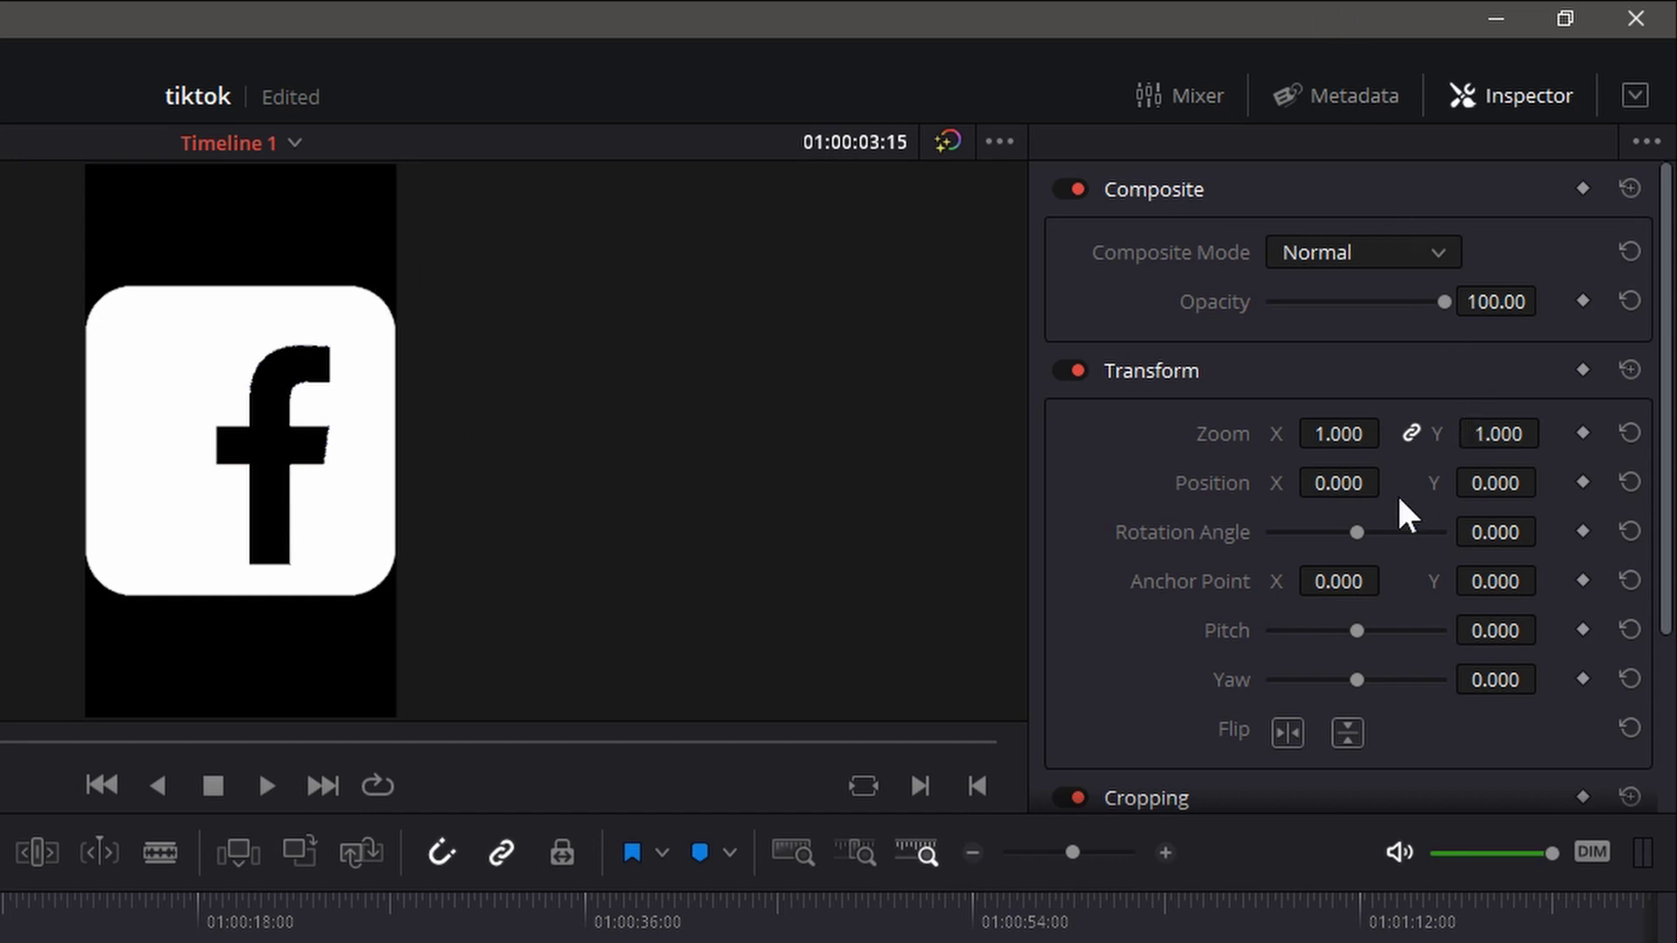
drag(1336, 441, 1235, 441)
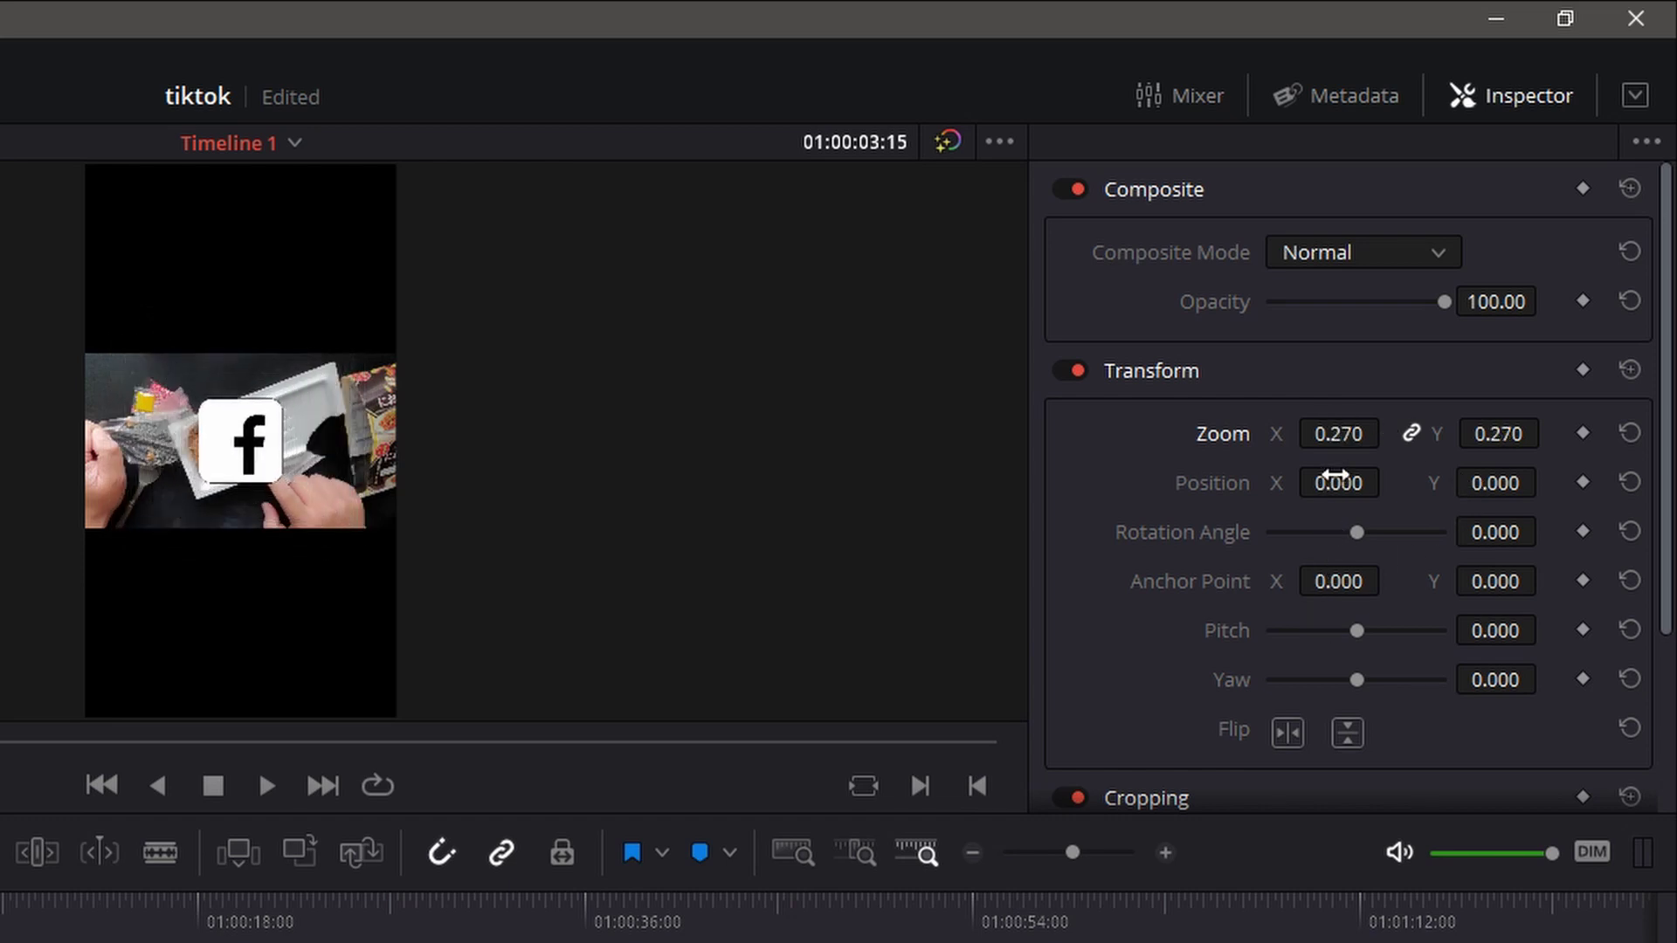
drag(1329, 485, 1252, 485)
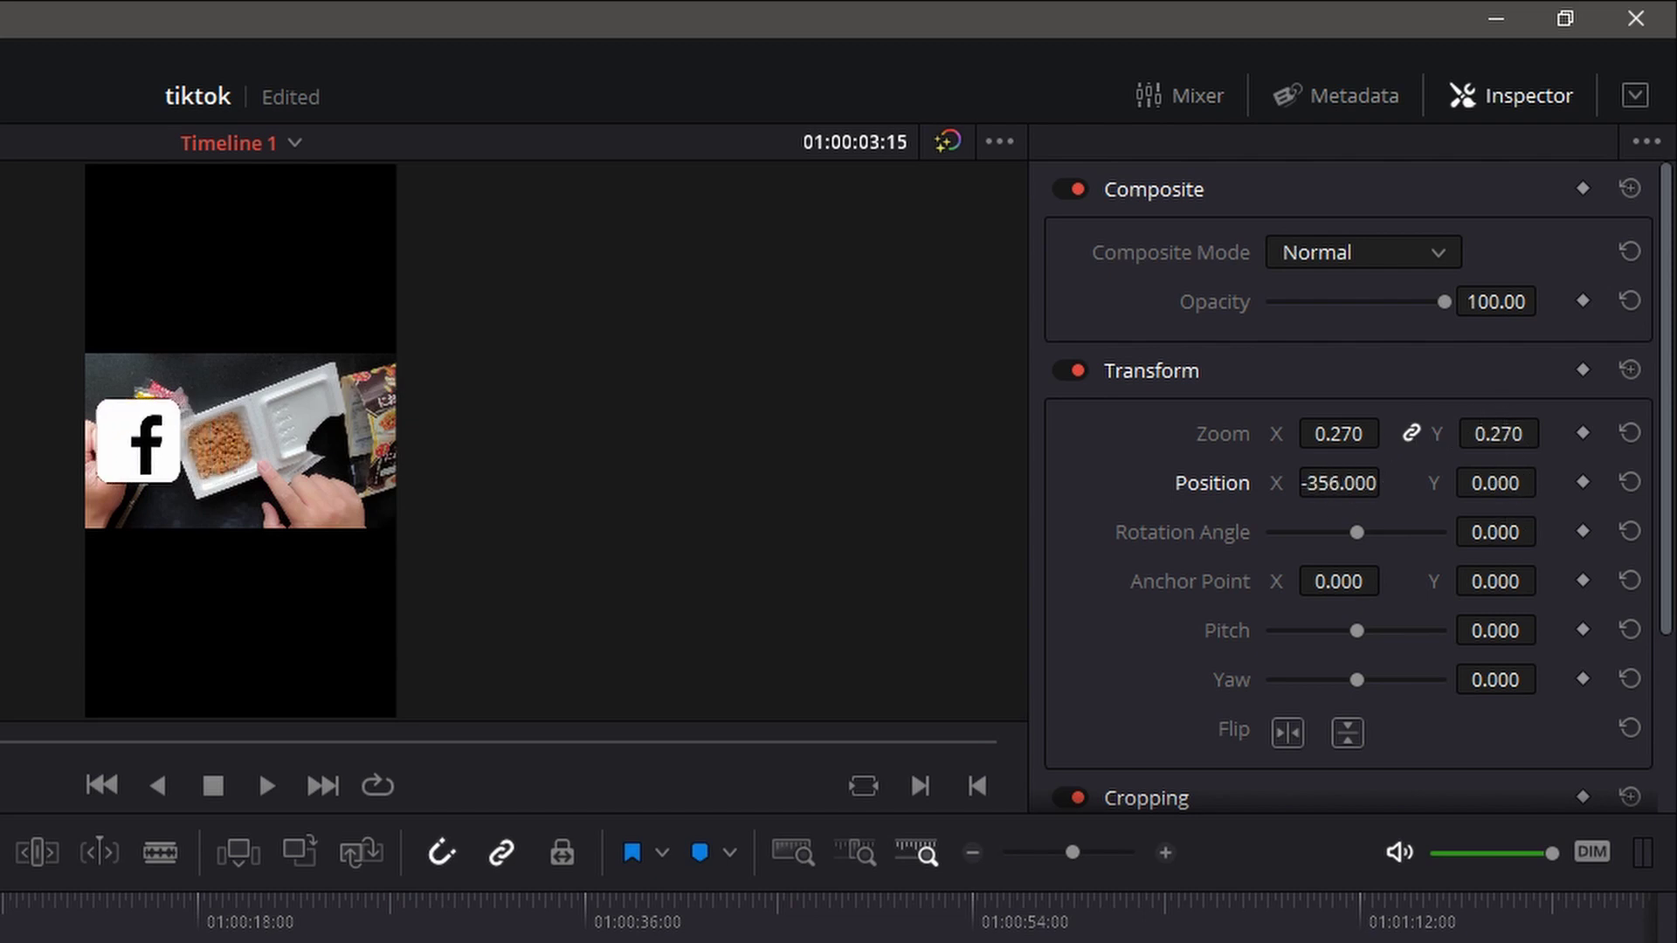
drag(1495, 483, 1445, 441)
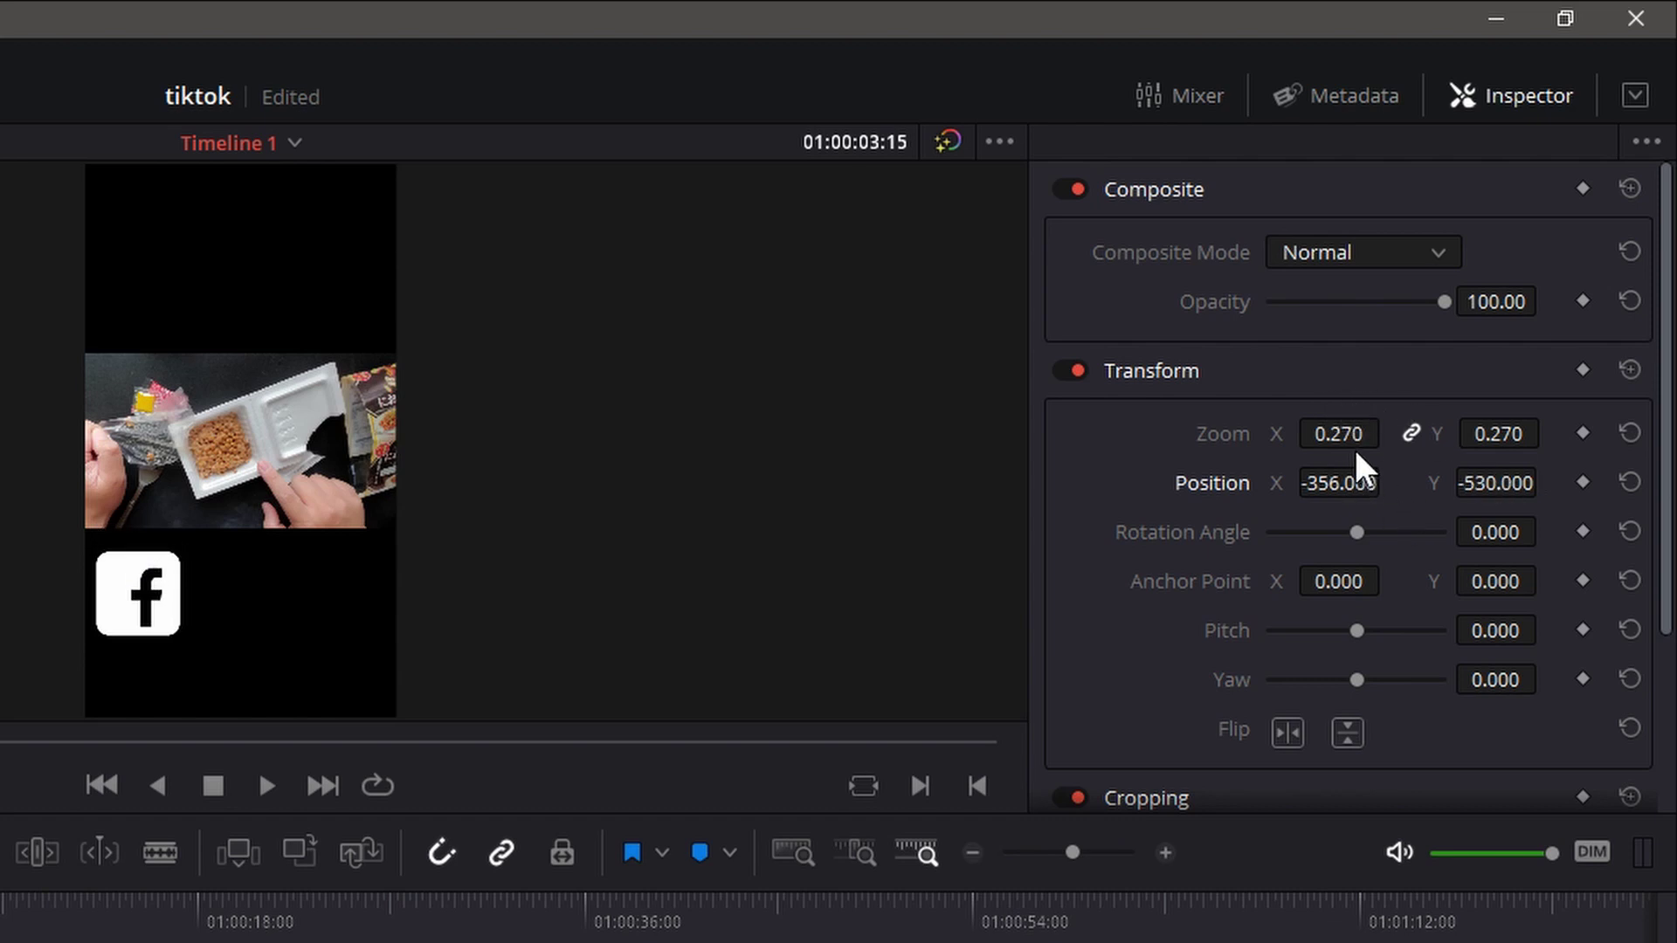
mouse_move(1349, 434)
mouse_down()
mouse_move(1392, 434)
mouse_move(1348, 434)
mouse_up()
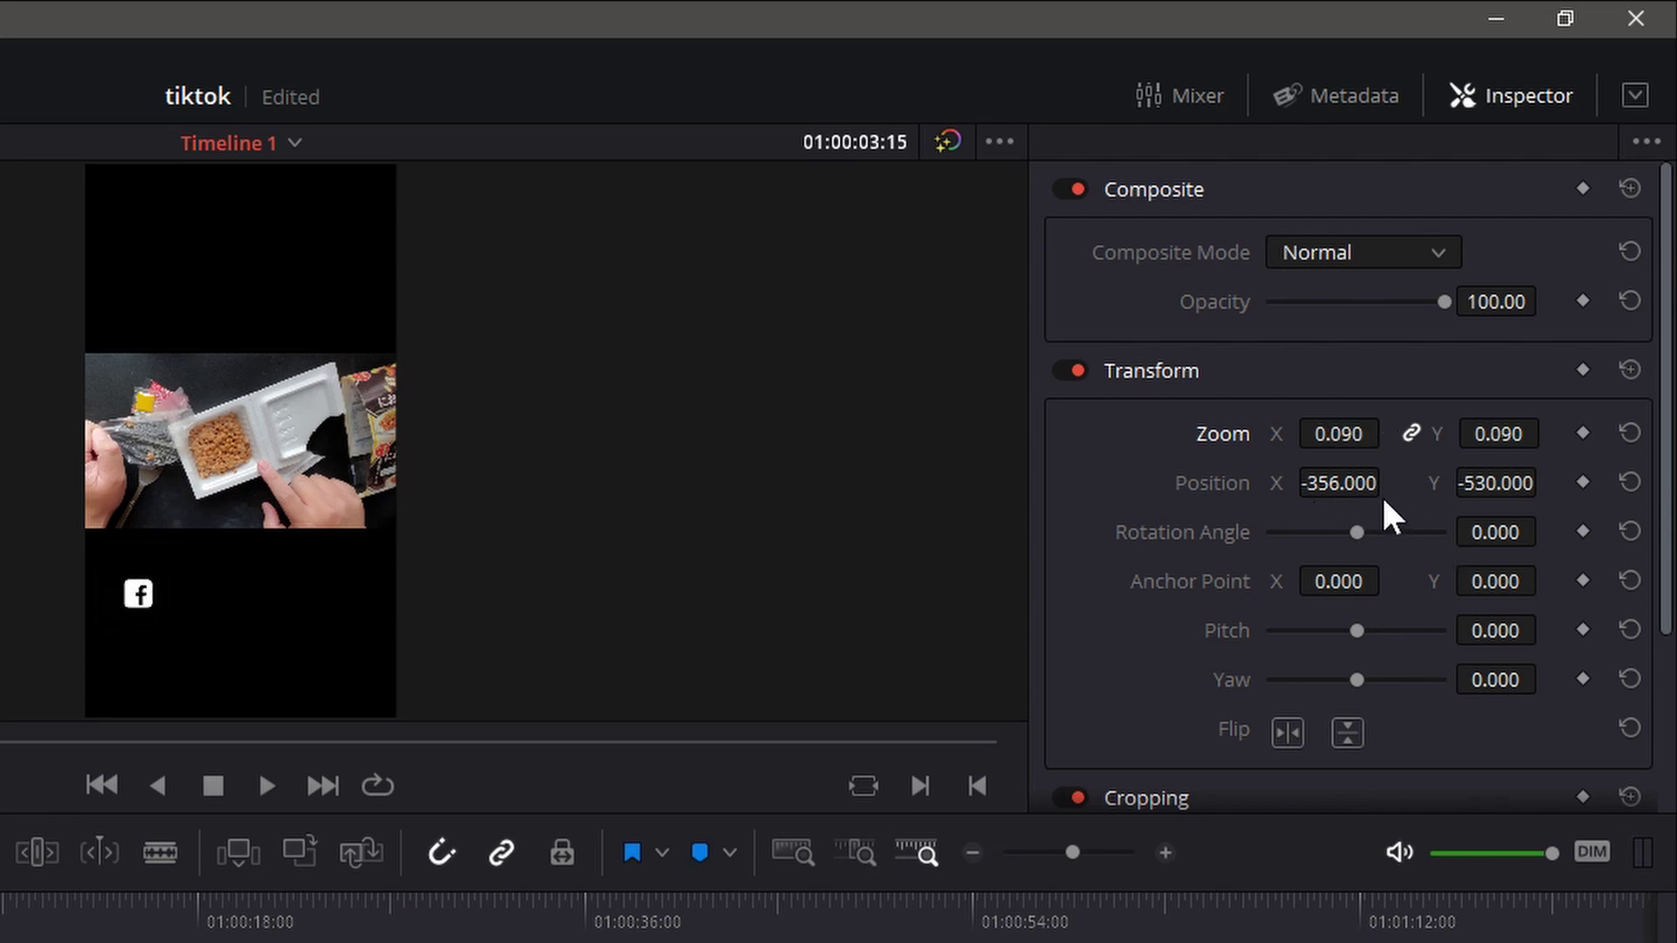
drag(1354, 483, 1321, 483)
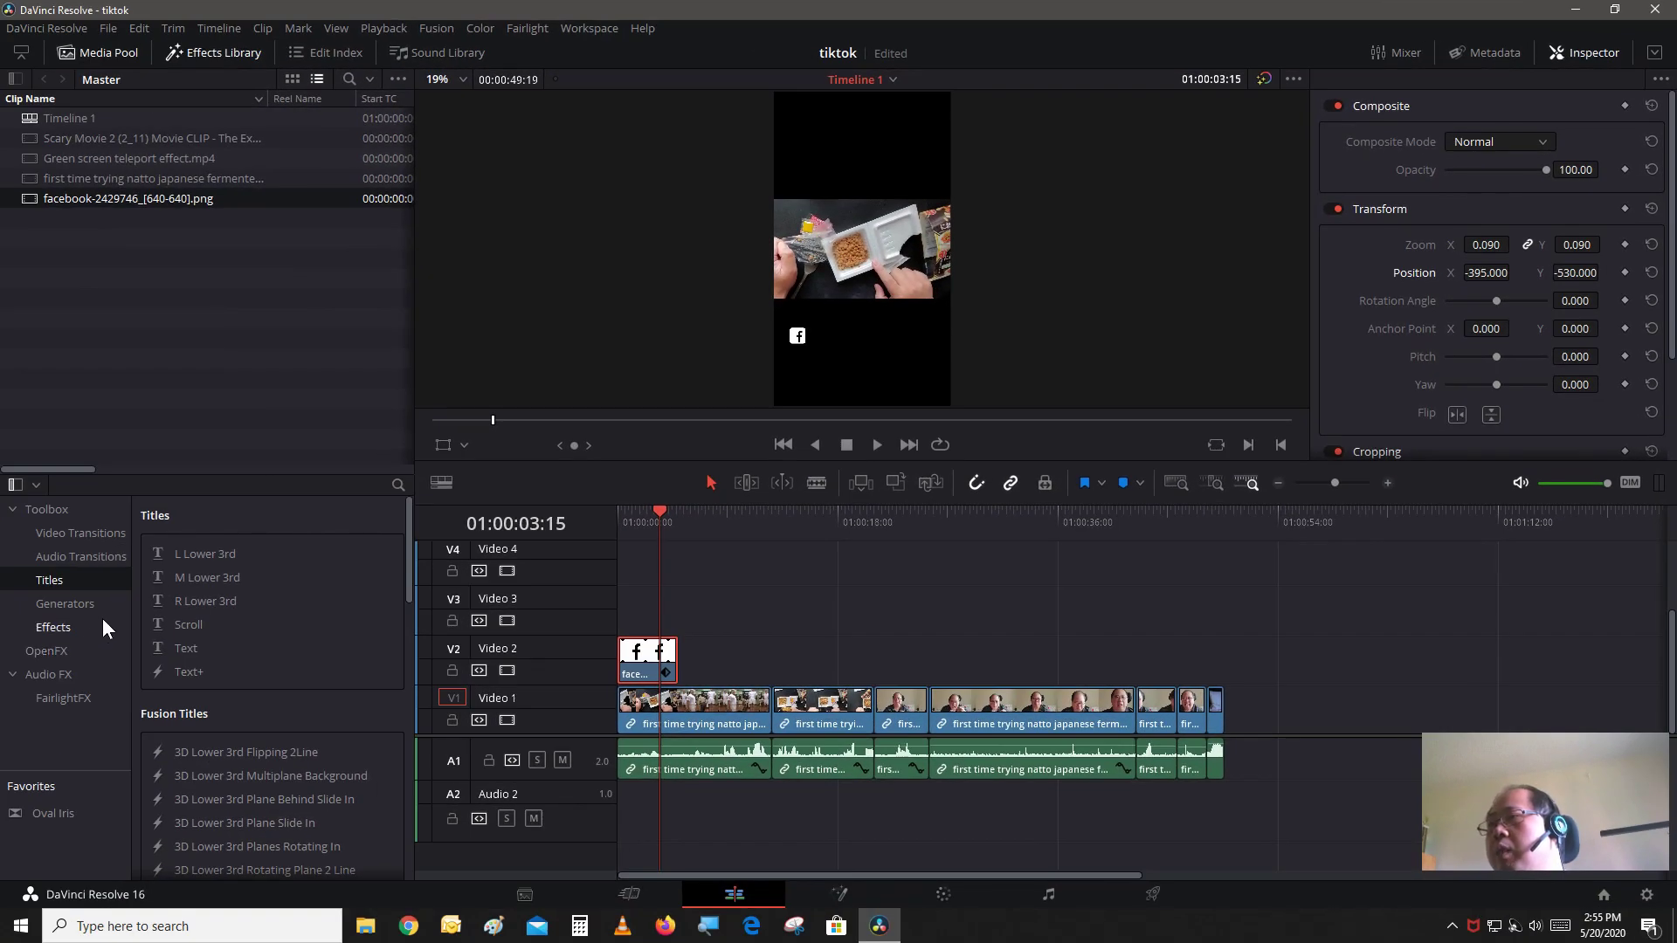
Add a Text title on Video 3 and replace its placeholder with the Facebook handle.
drag(181, 654, 625, 647)
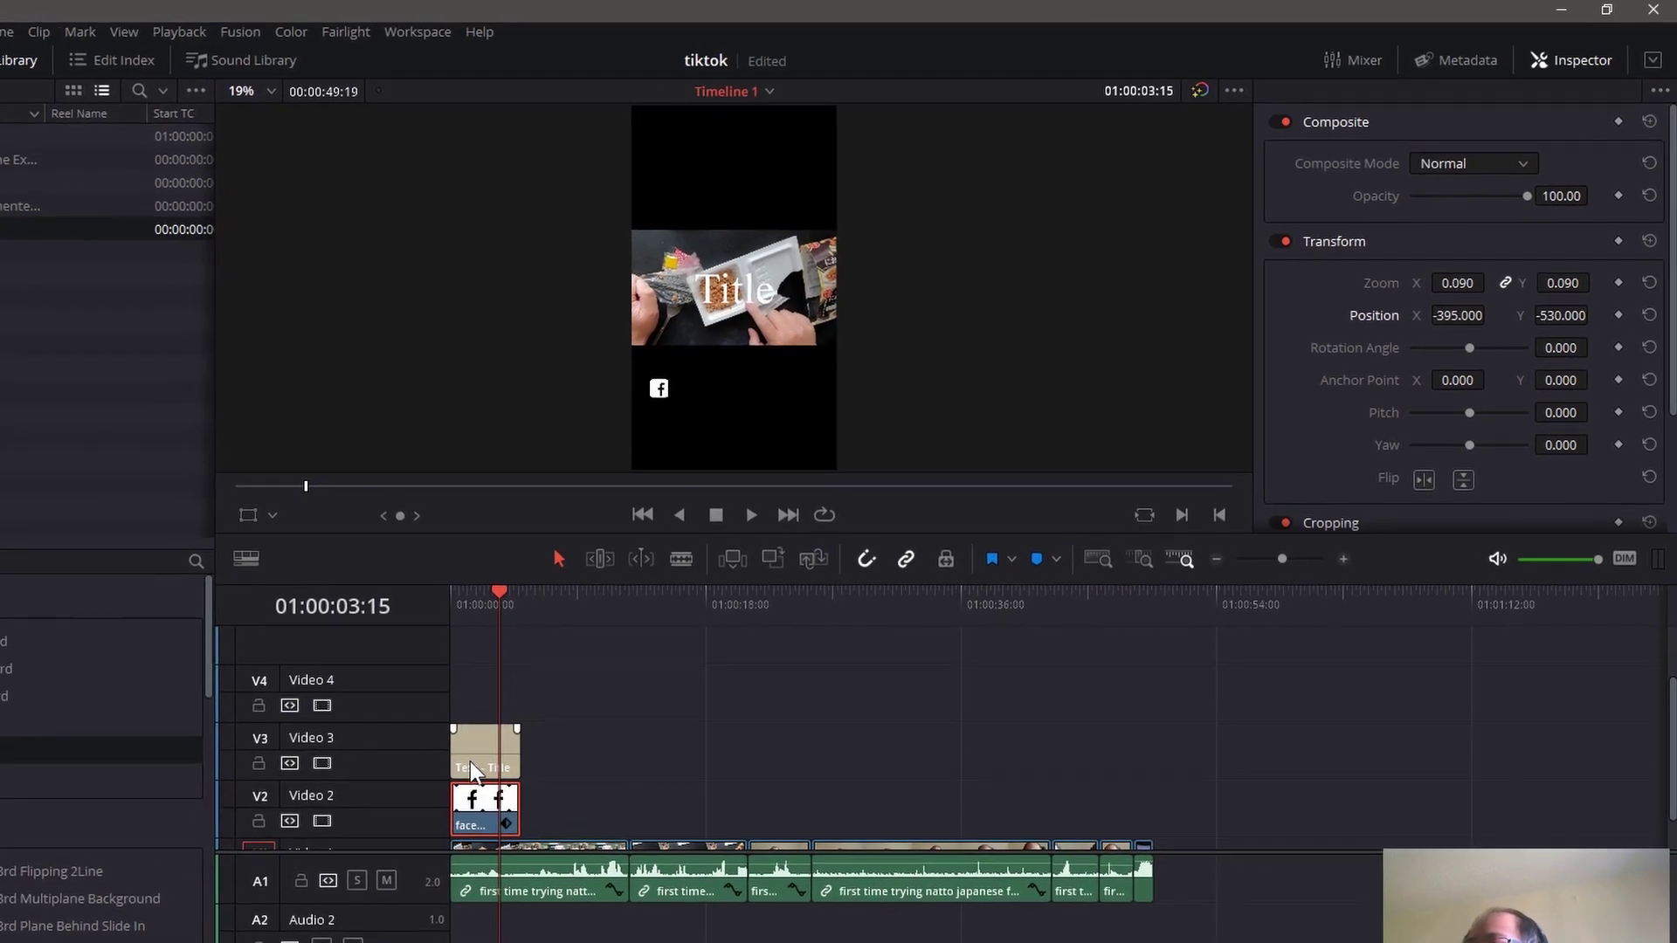
click(472, 766)
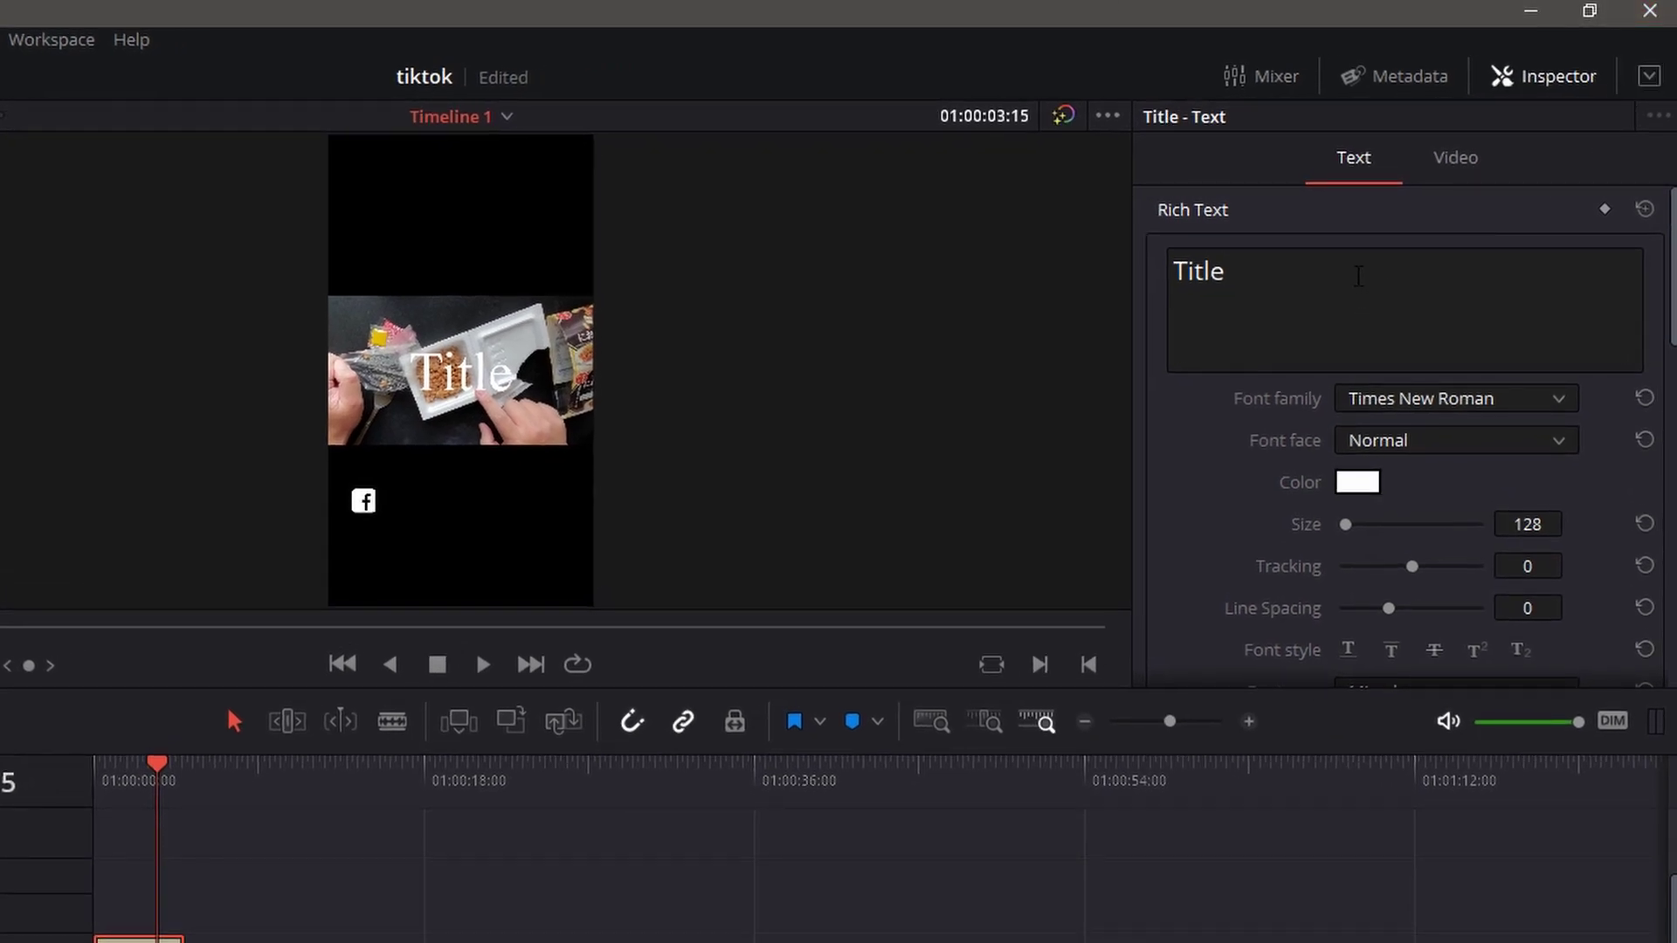
click(1358, 276)
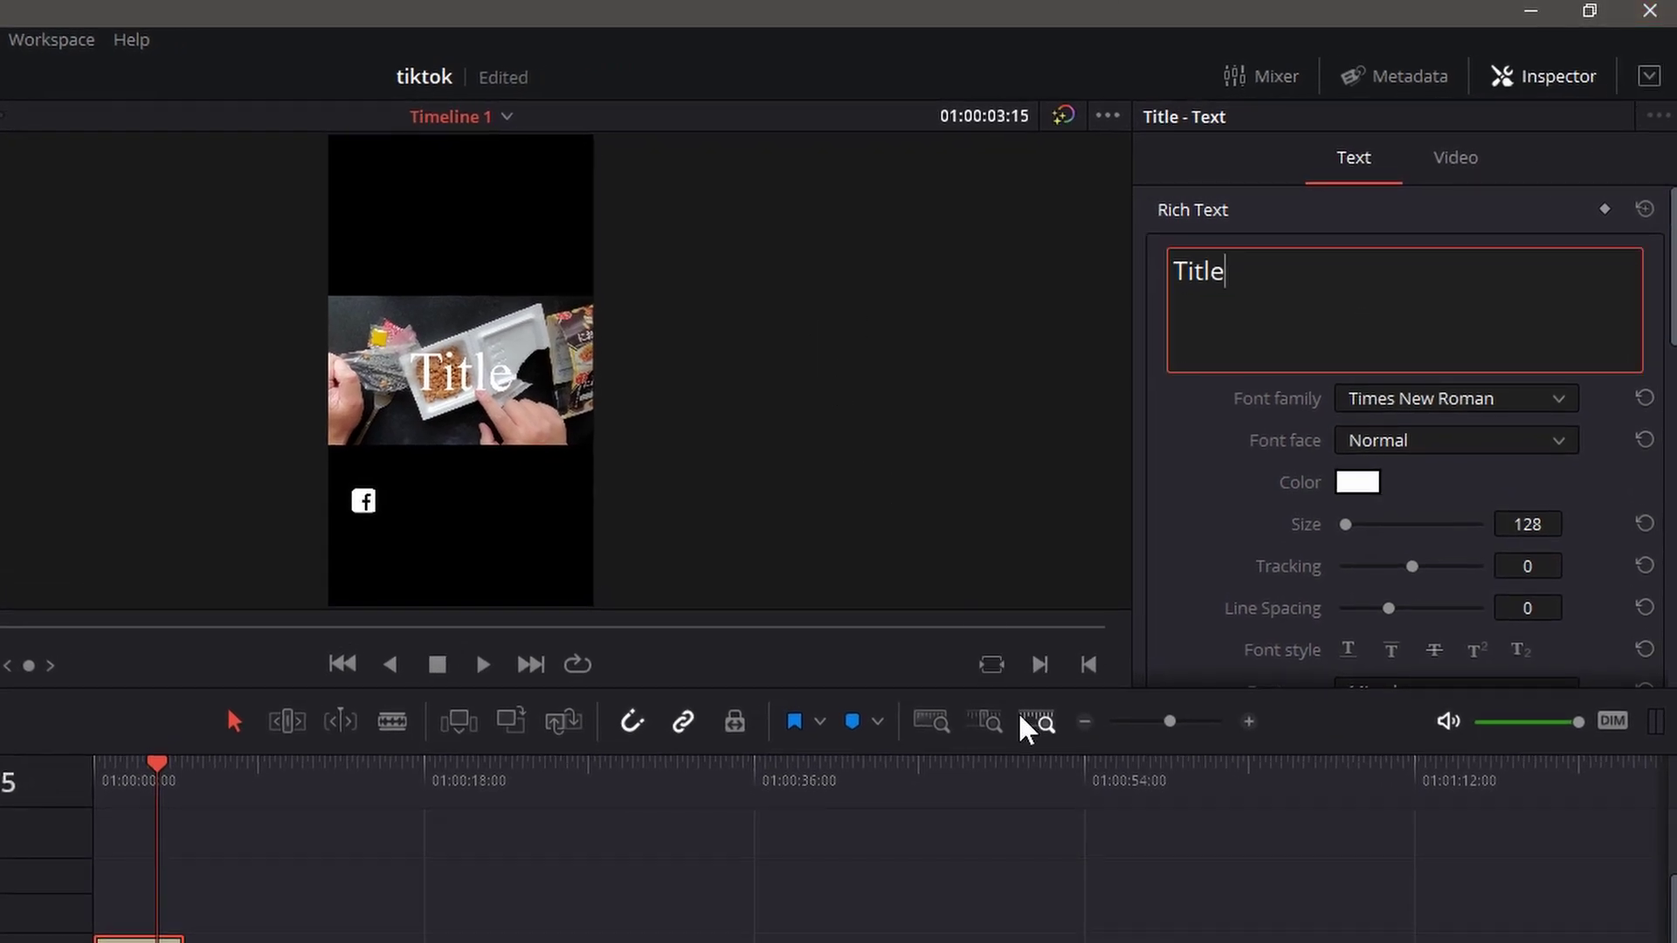
text(andy)
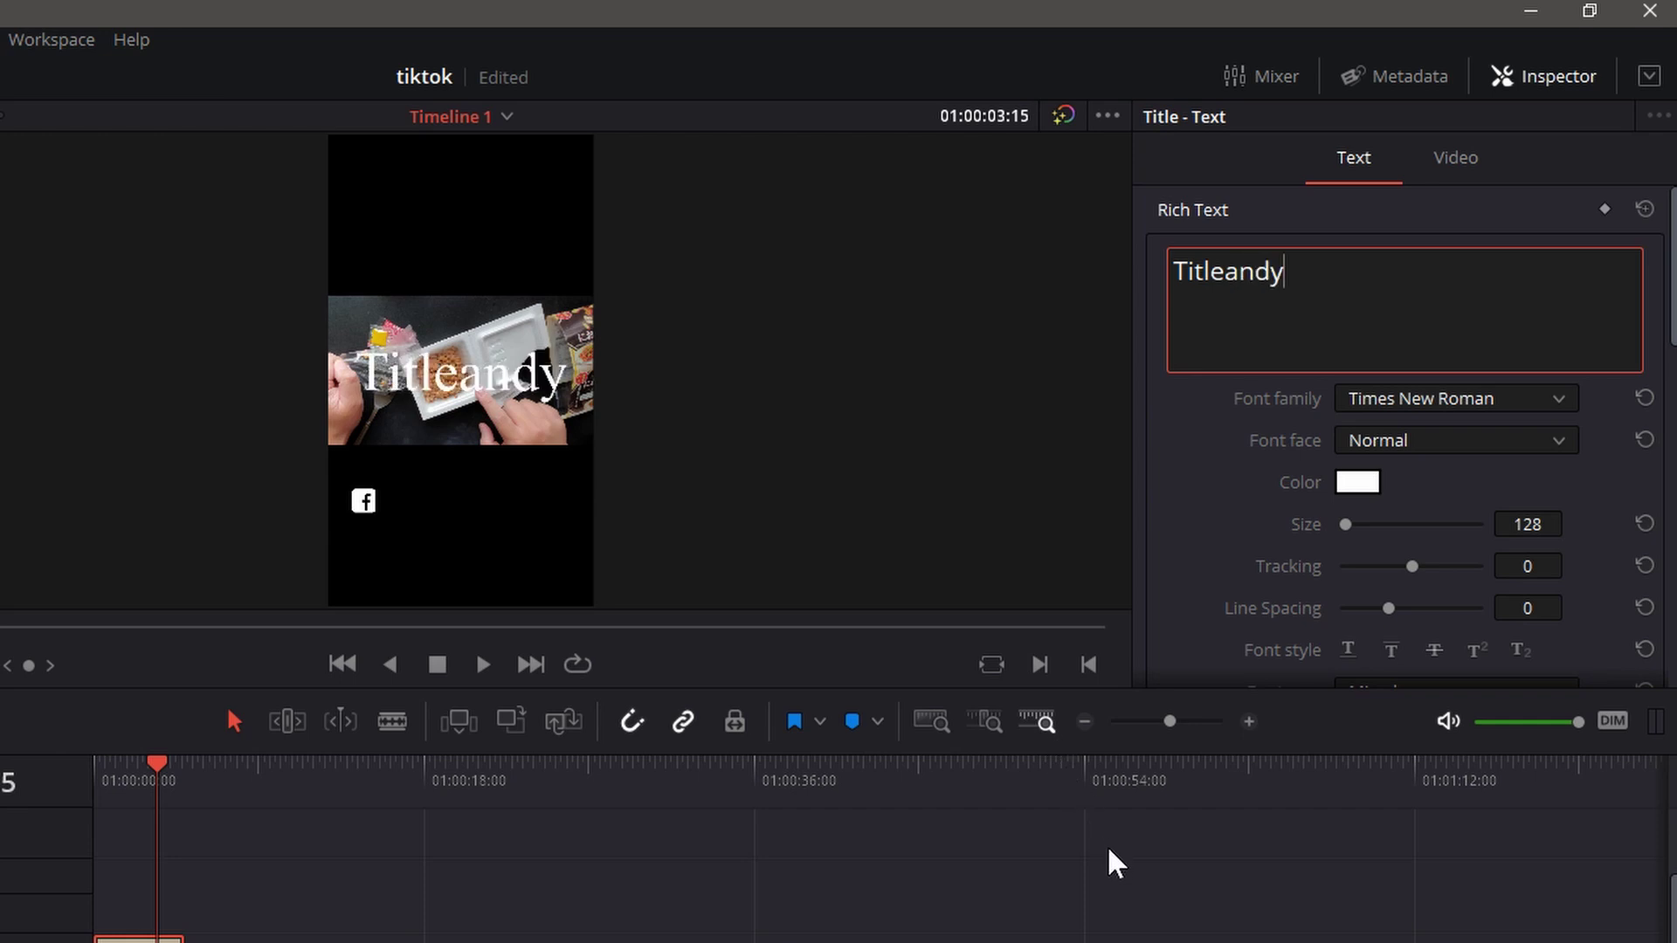
text(wa)
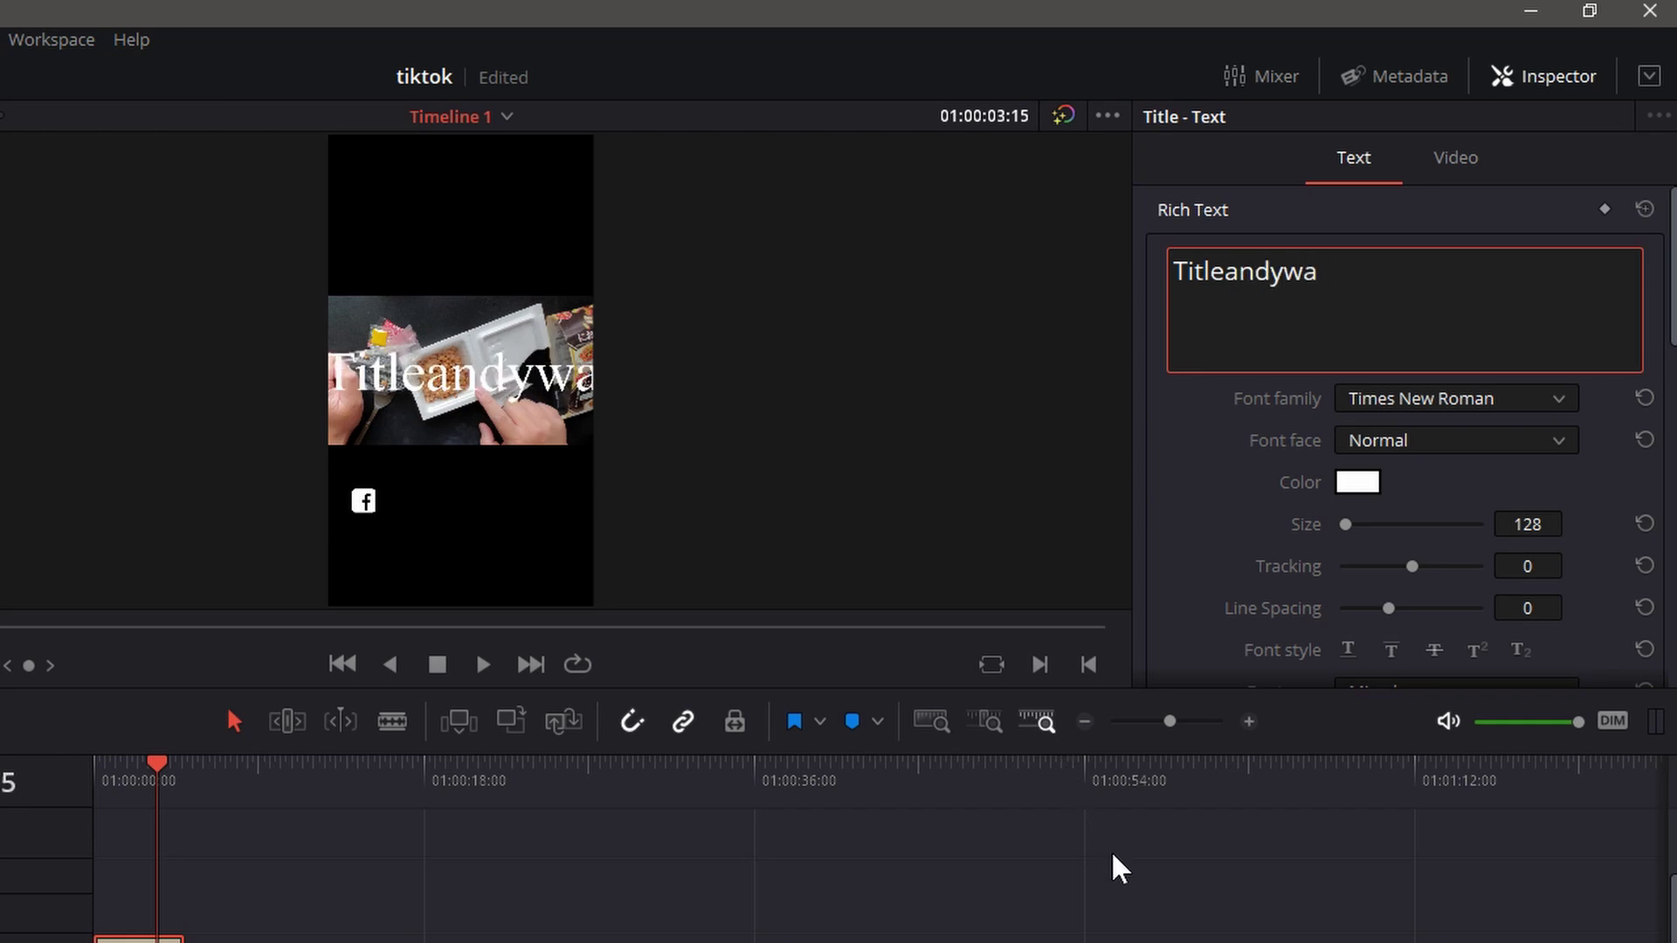
text(h87)
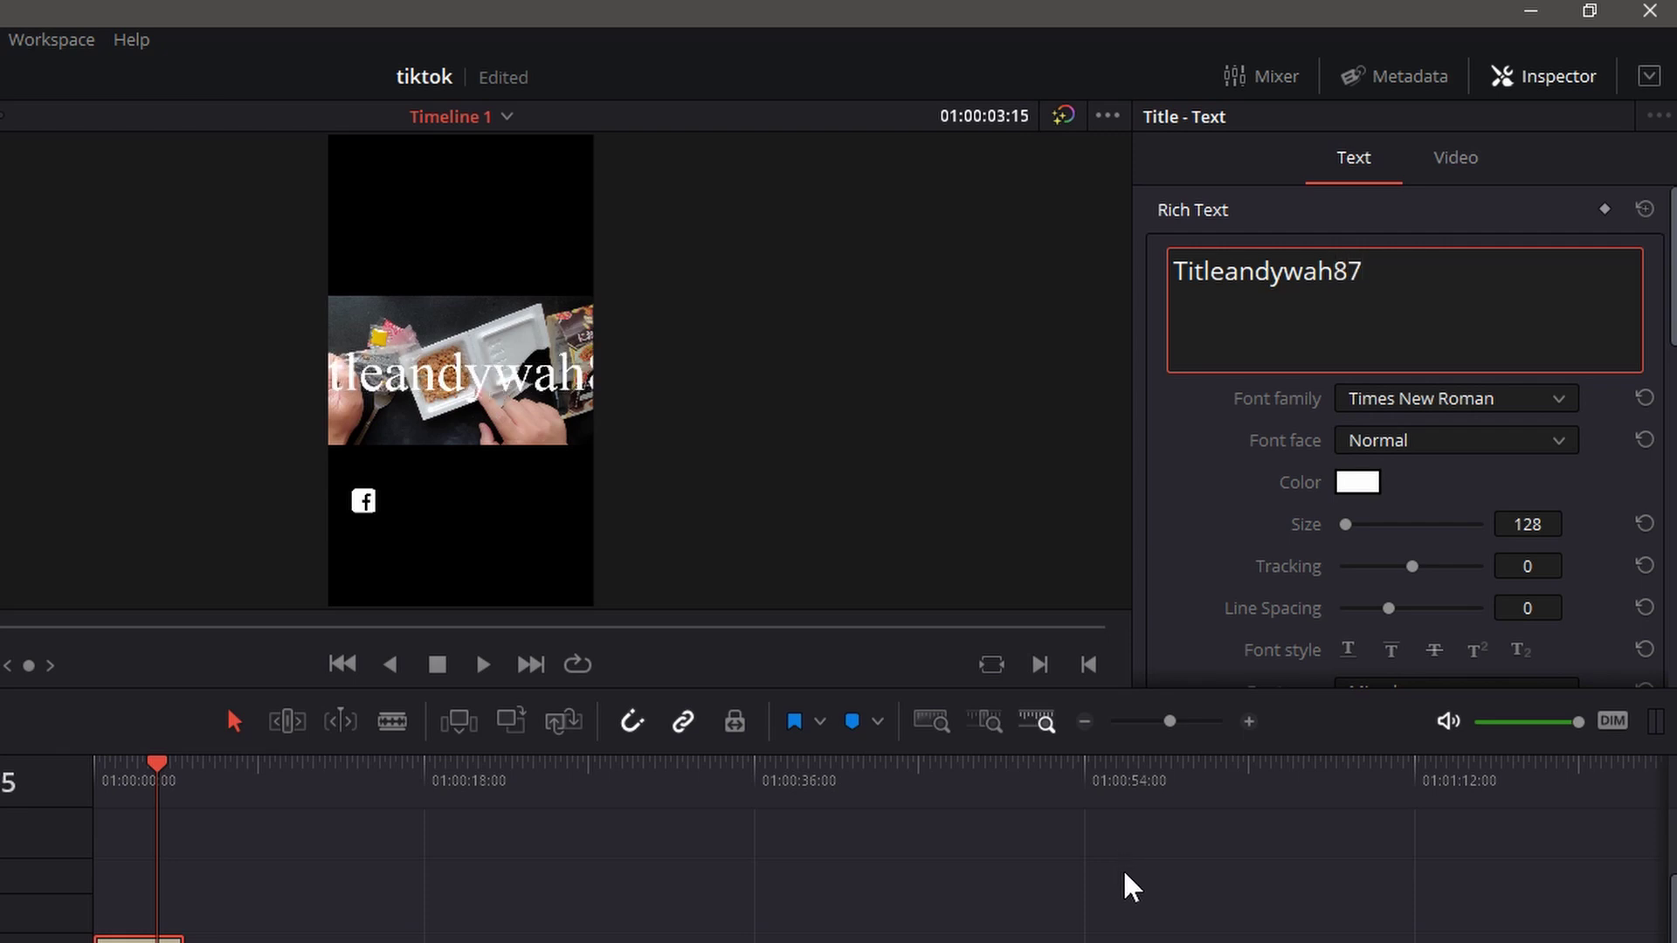
text(5)
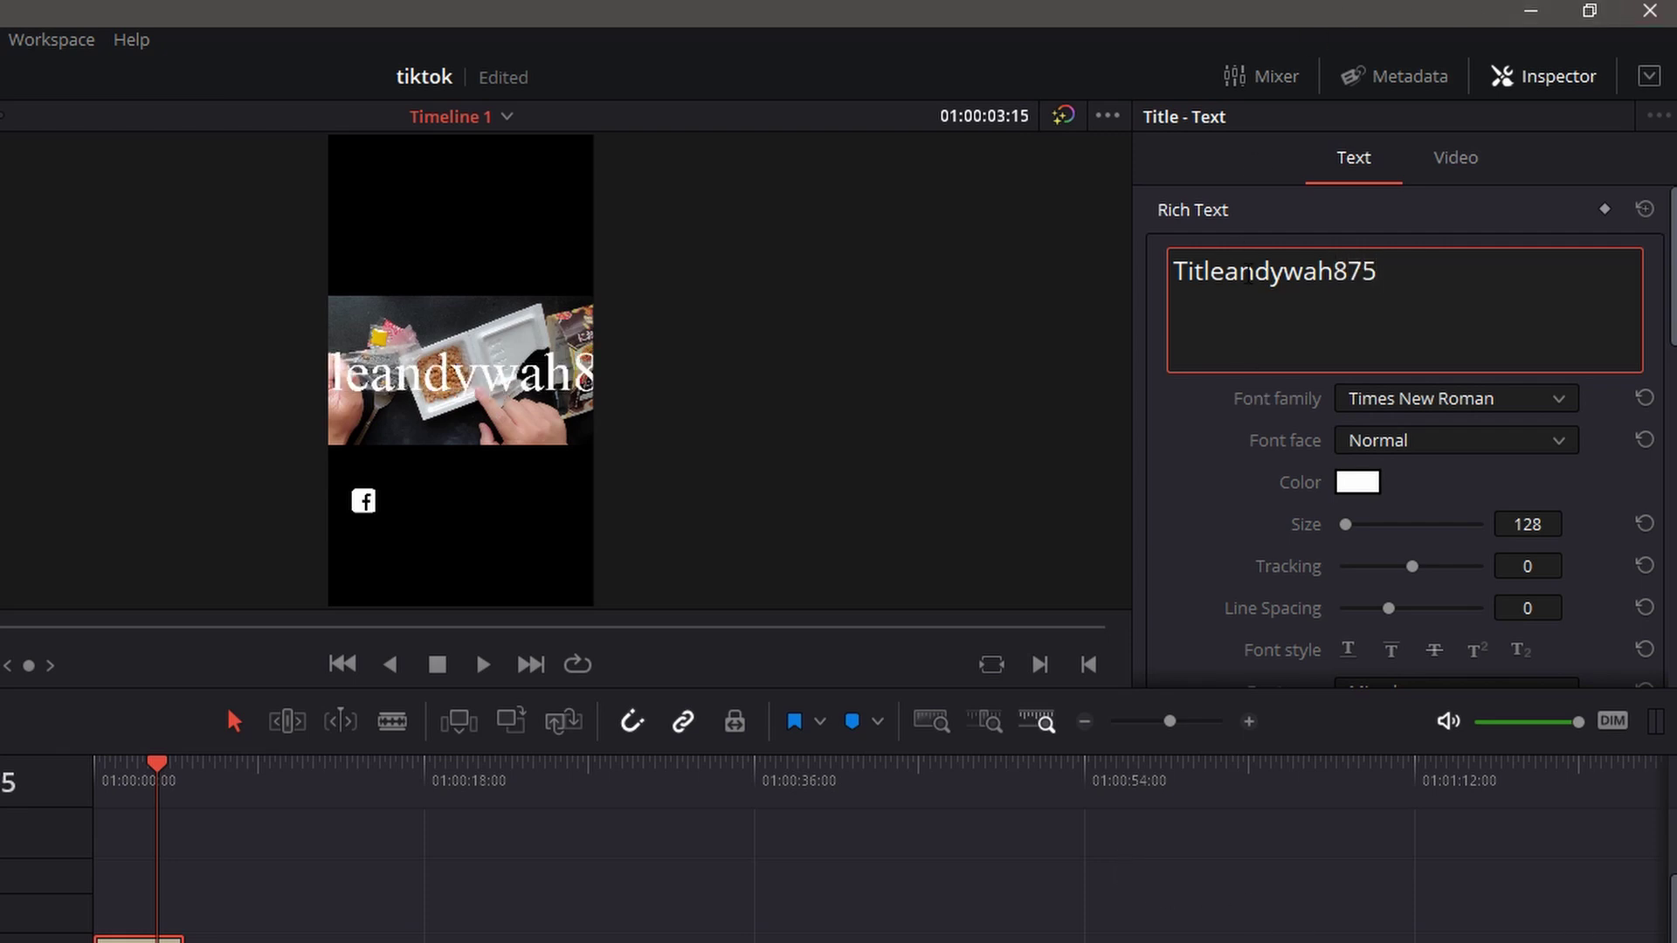
key(BackSpace)
key(BackSpace)
key(BackSpace)
key(BackSpace)
key(BackSpace)
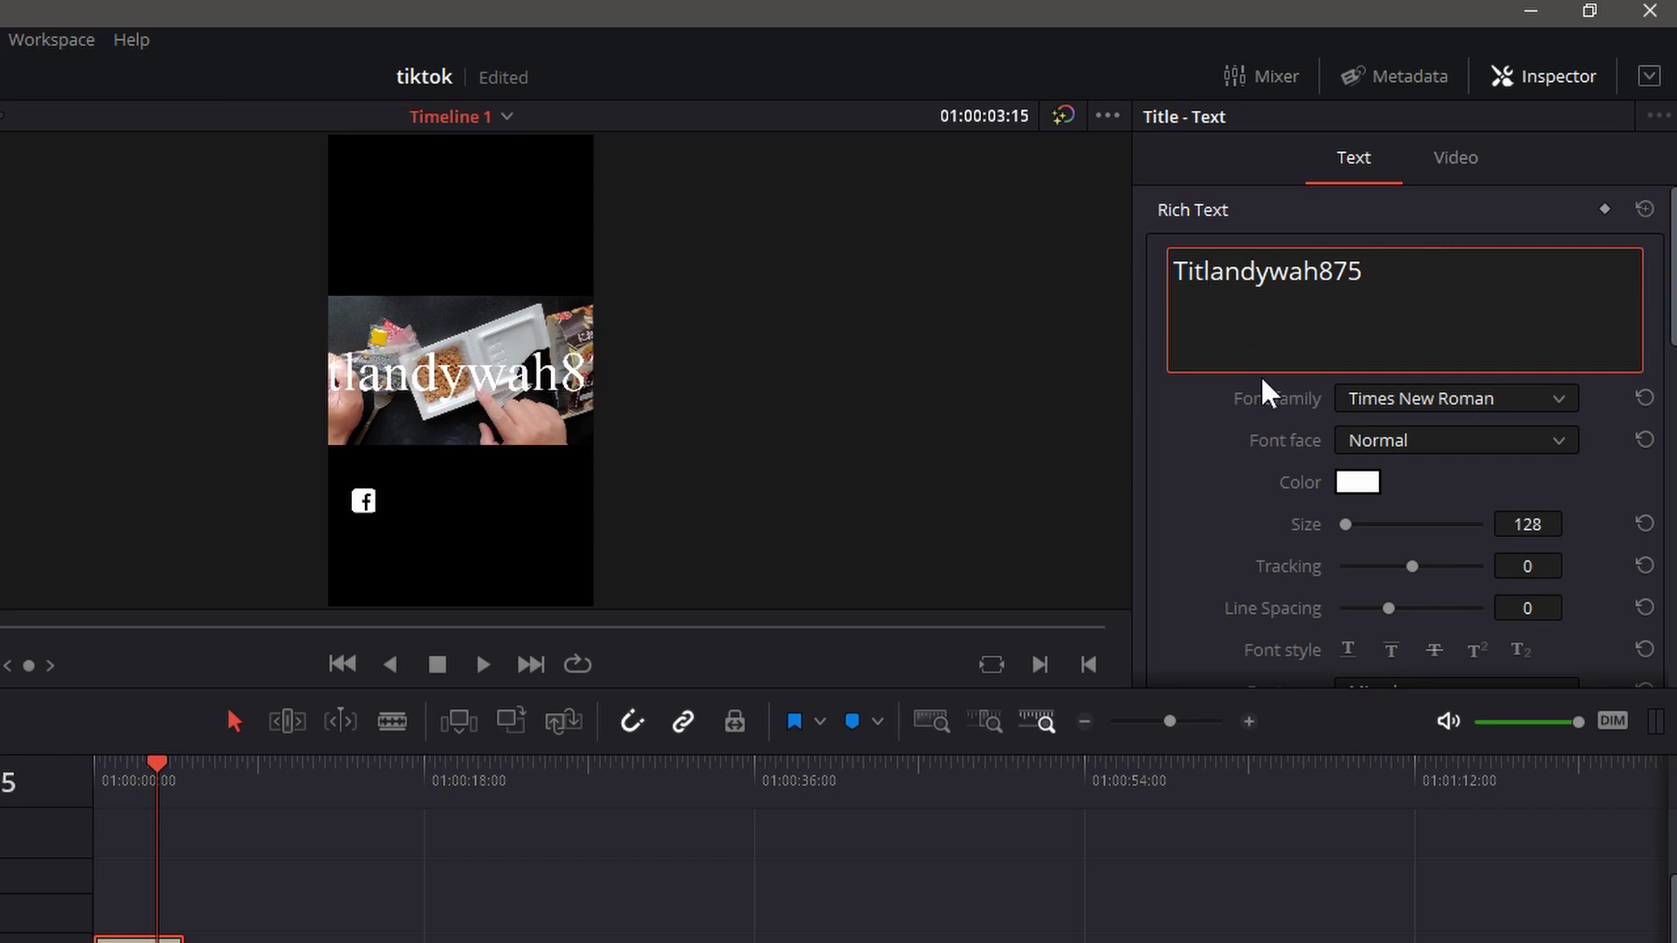
Set the title font to Tahoma at size 57.
click(1478, 400)
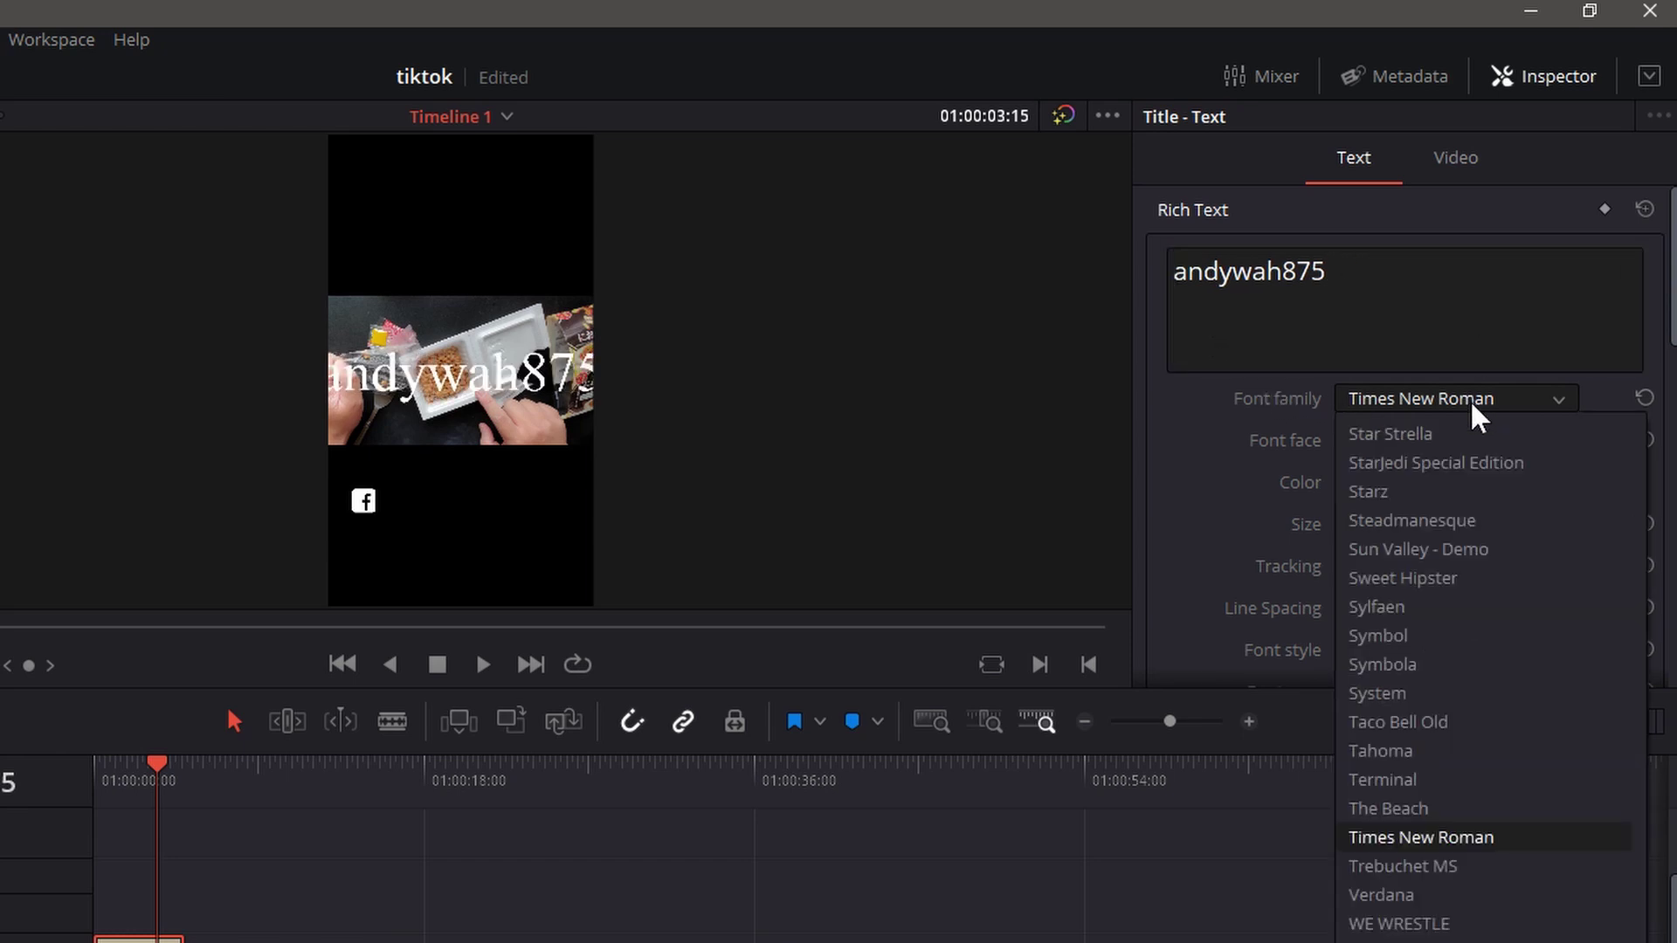
click(1482, 754)
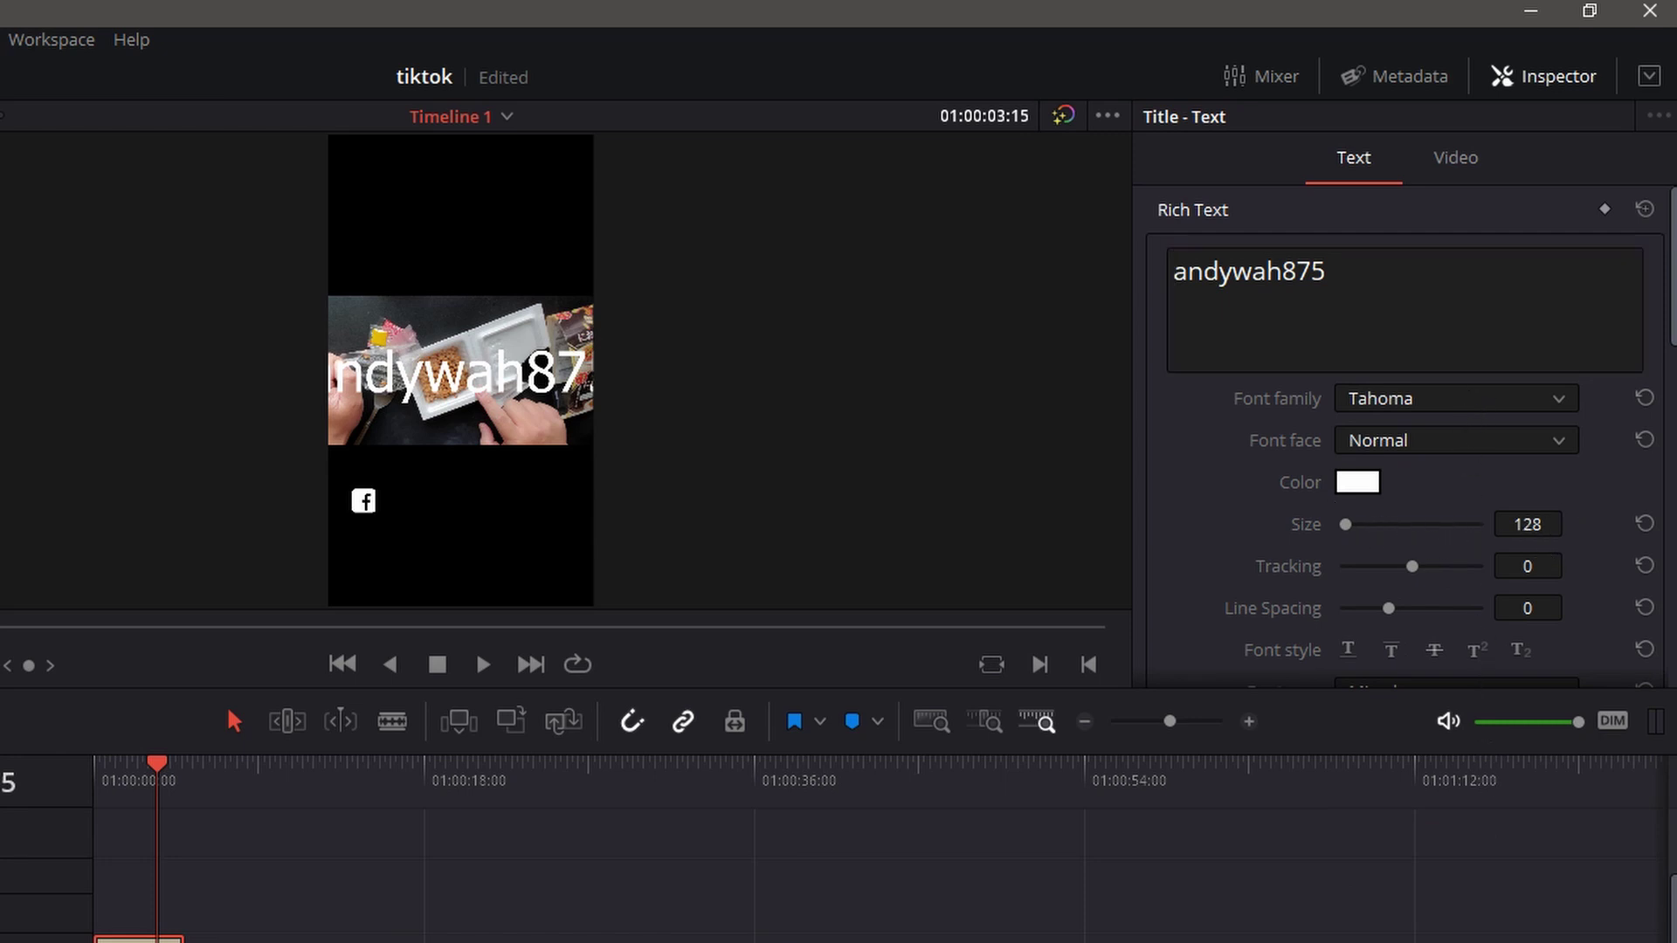
drag(1530, 527, 1468, 527)
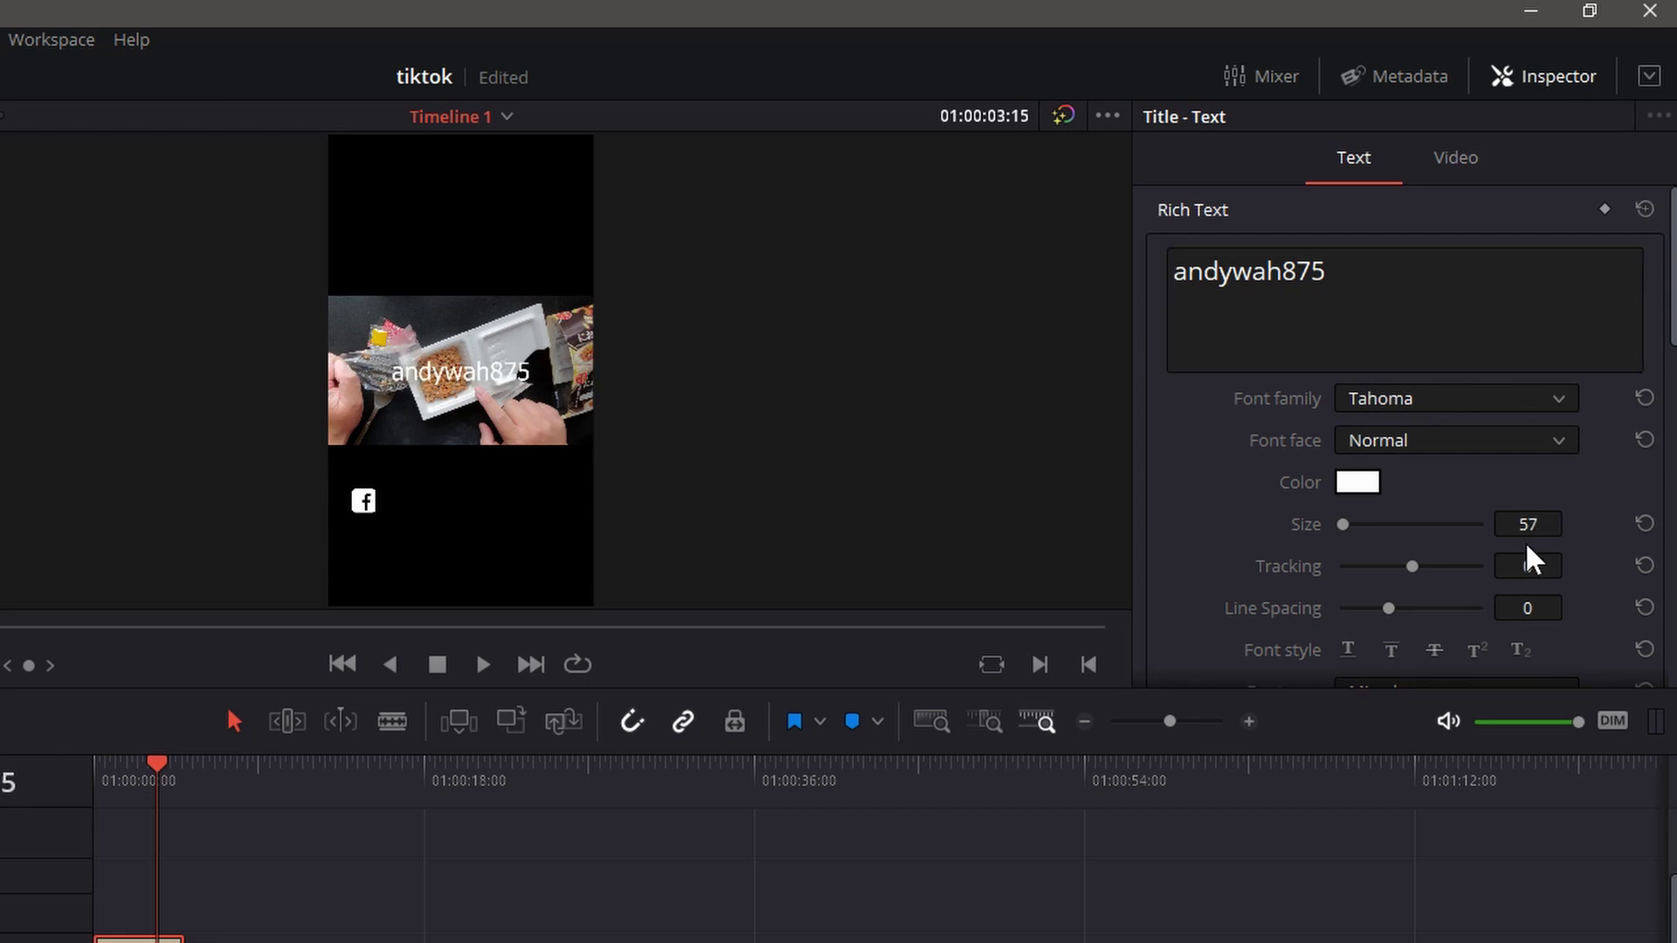
Lower the title to Y 440 beside the logo, make it All Caps, and add a second Text title on Video 4.
scroll(1498, 576, down, 3)
scroll(1524, 524, down, 1)
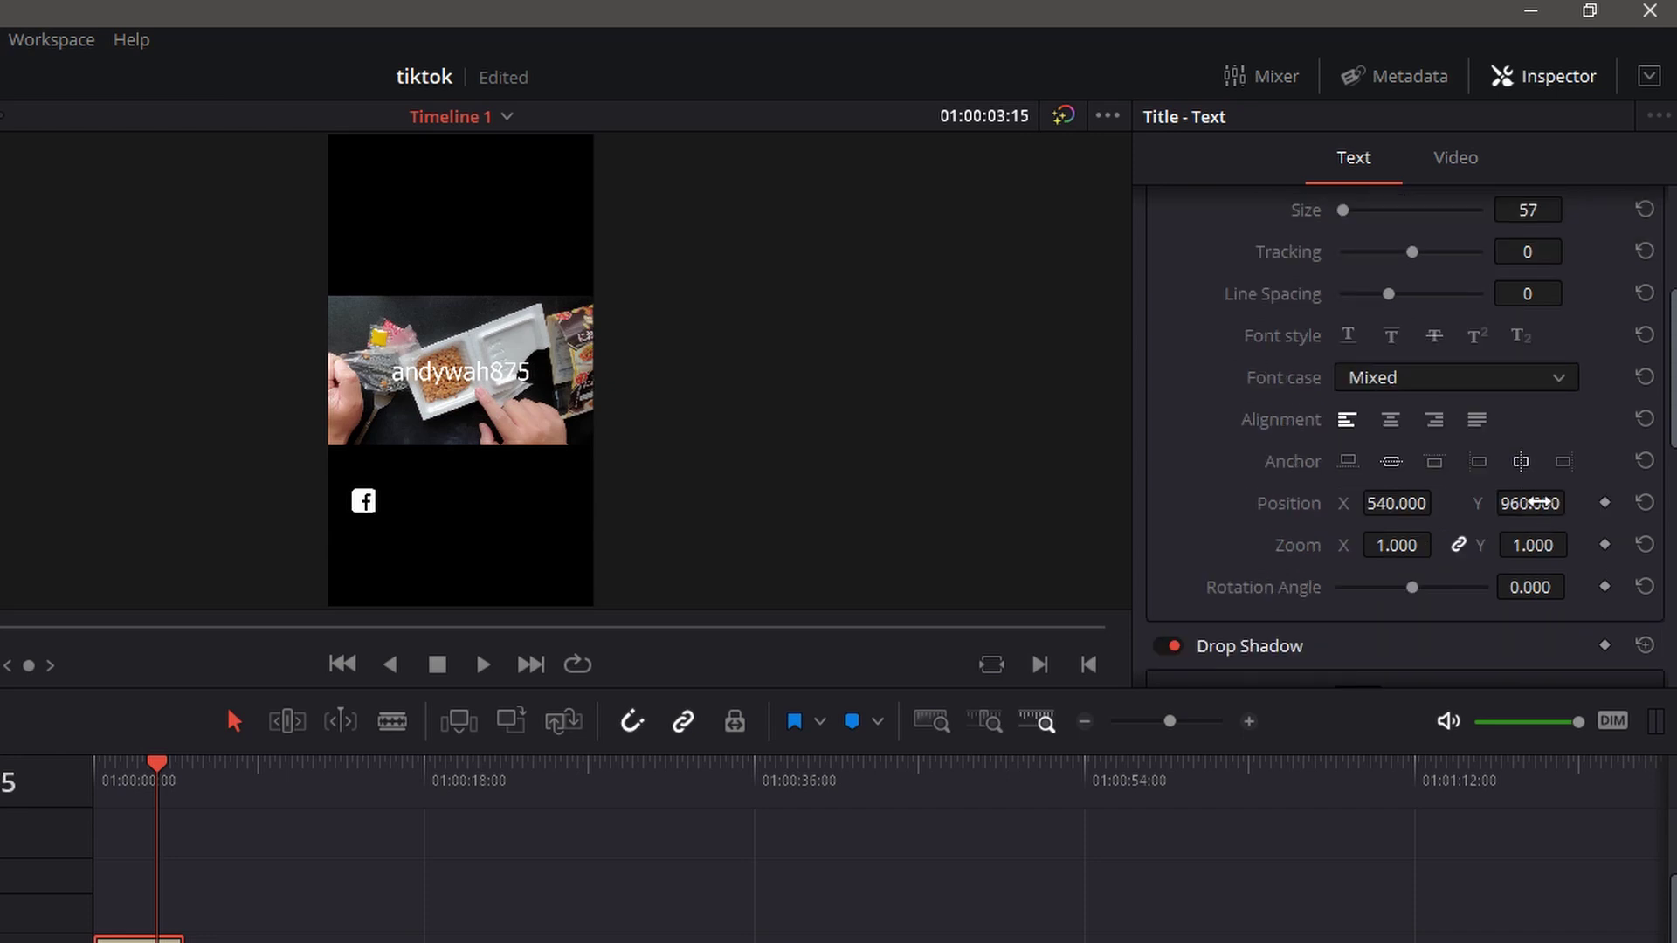
drag(1530, 503, 1303, 503)
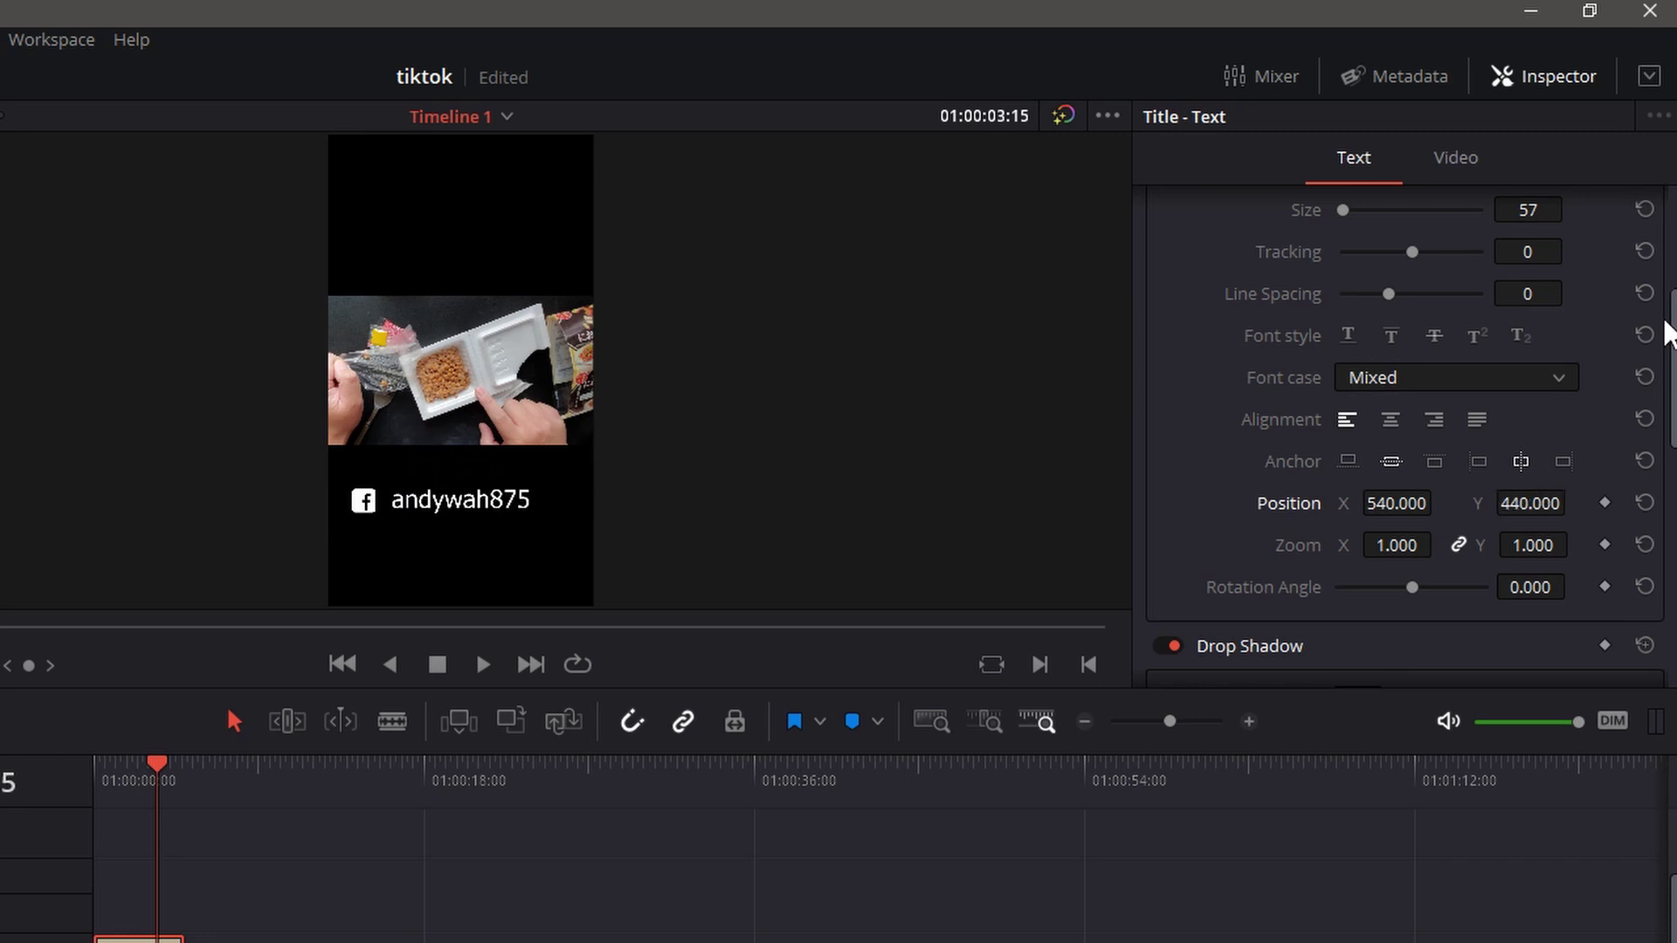
click(1534, 388)
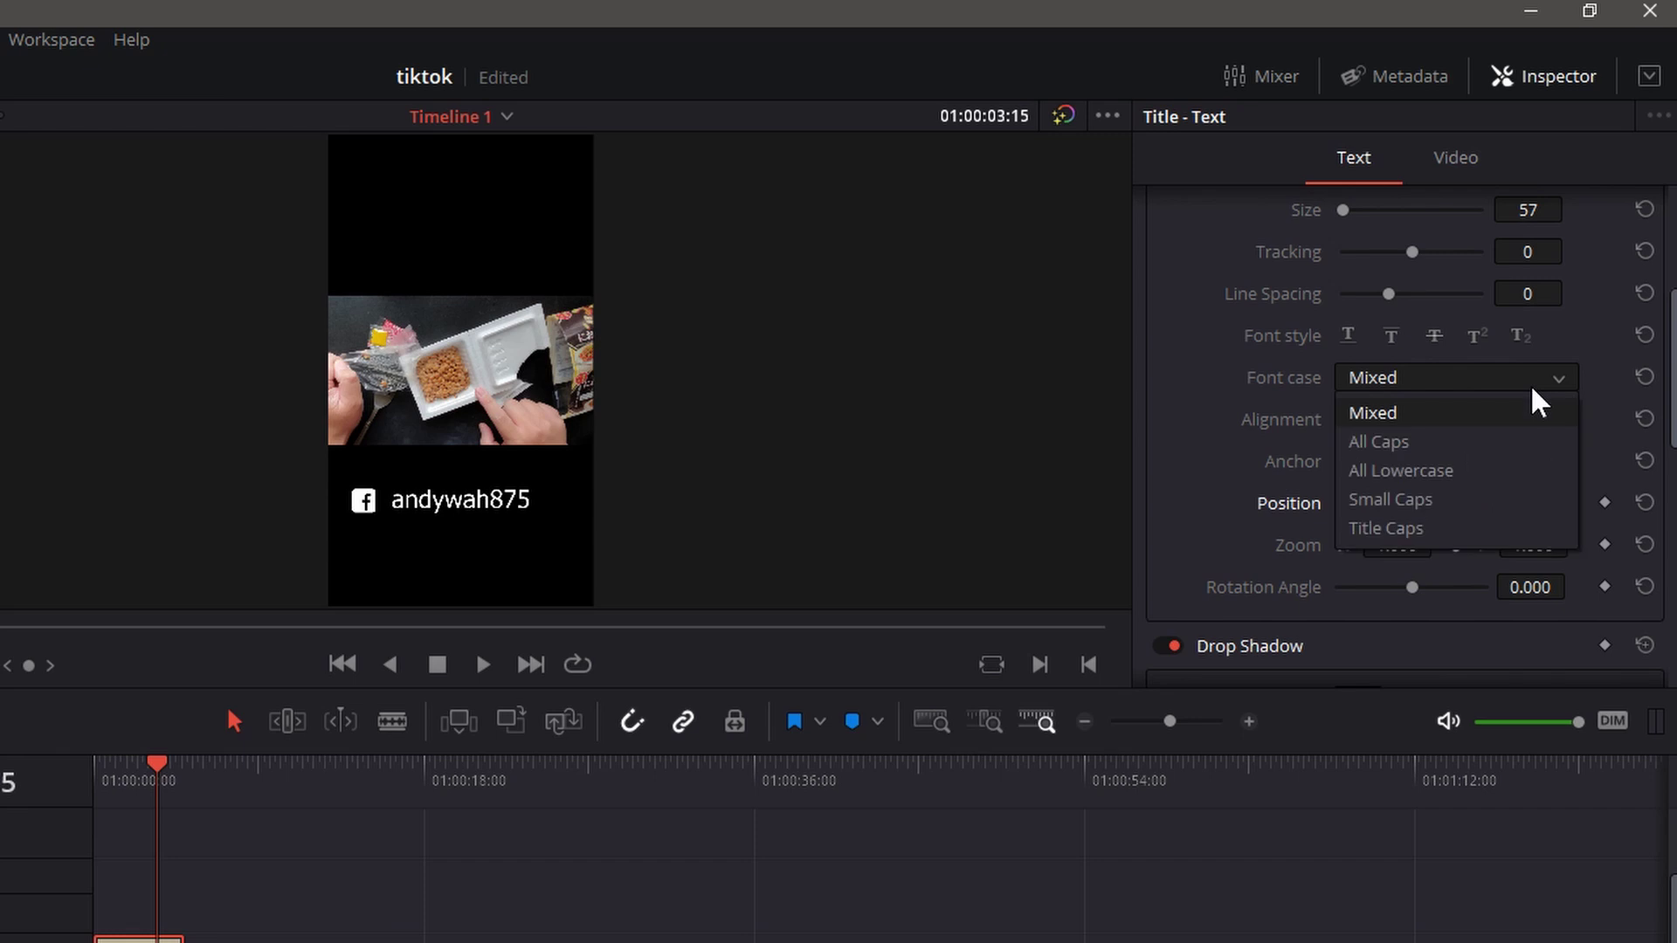
click(1527, 443)
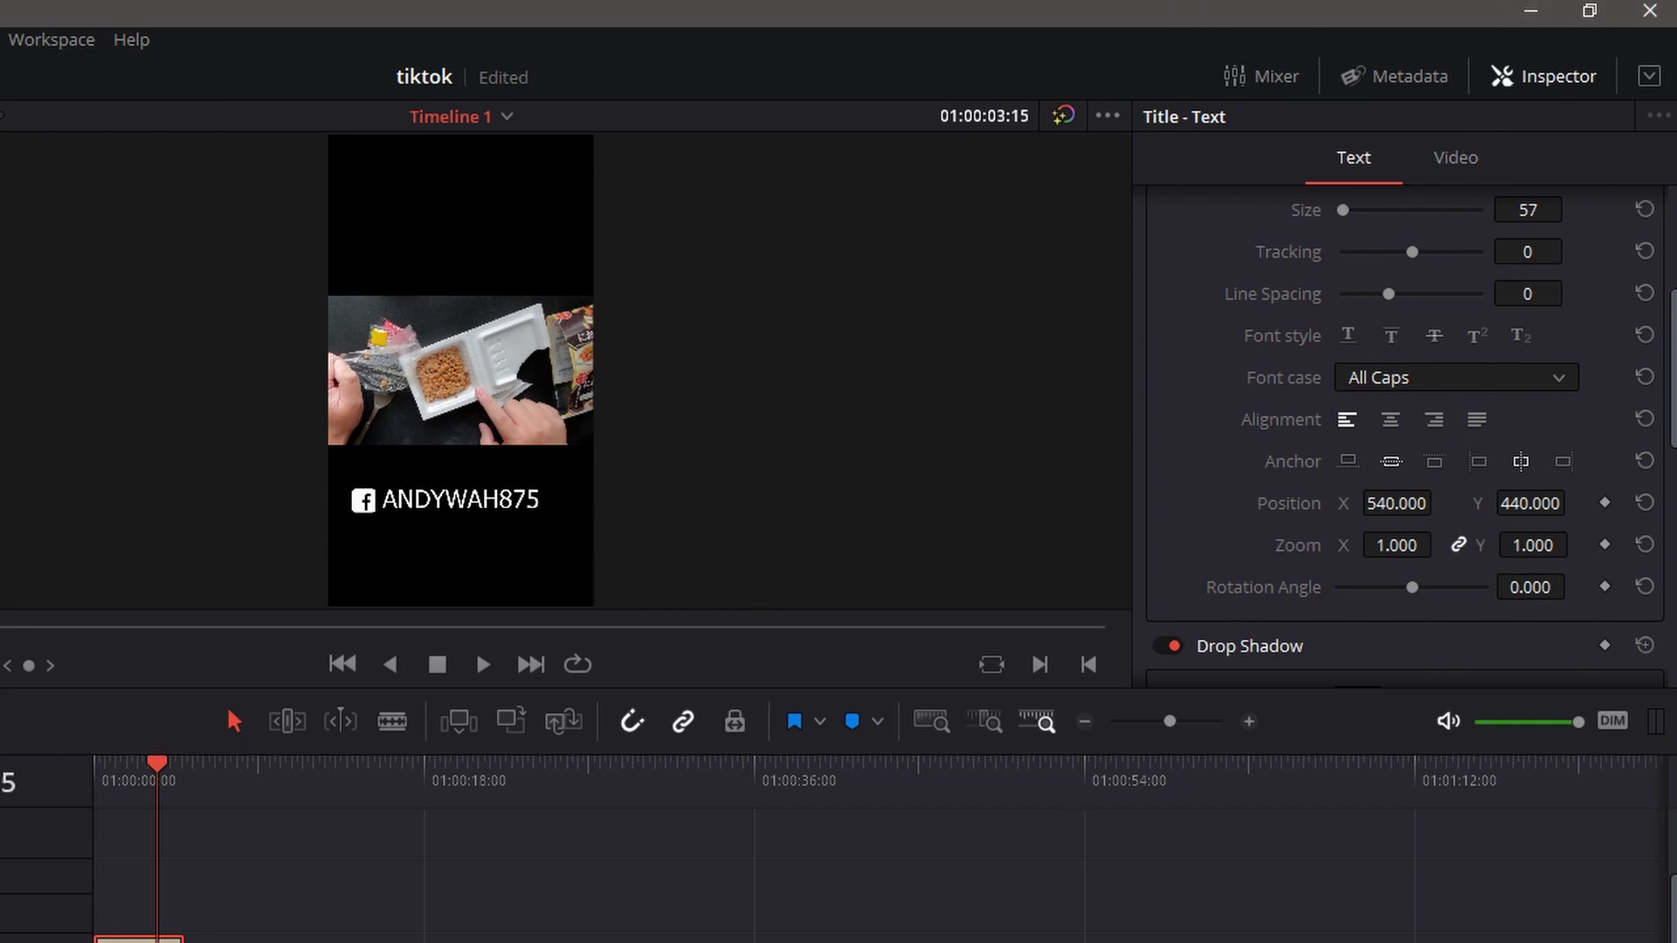
drag(175, 654, 627, 589)
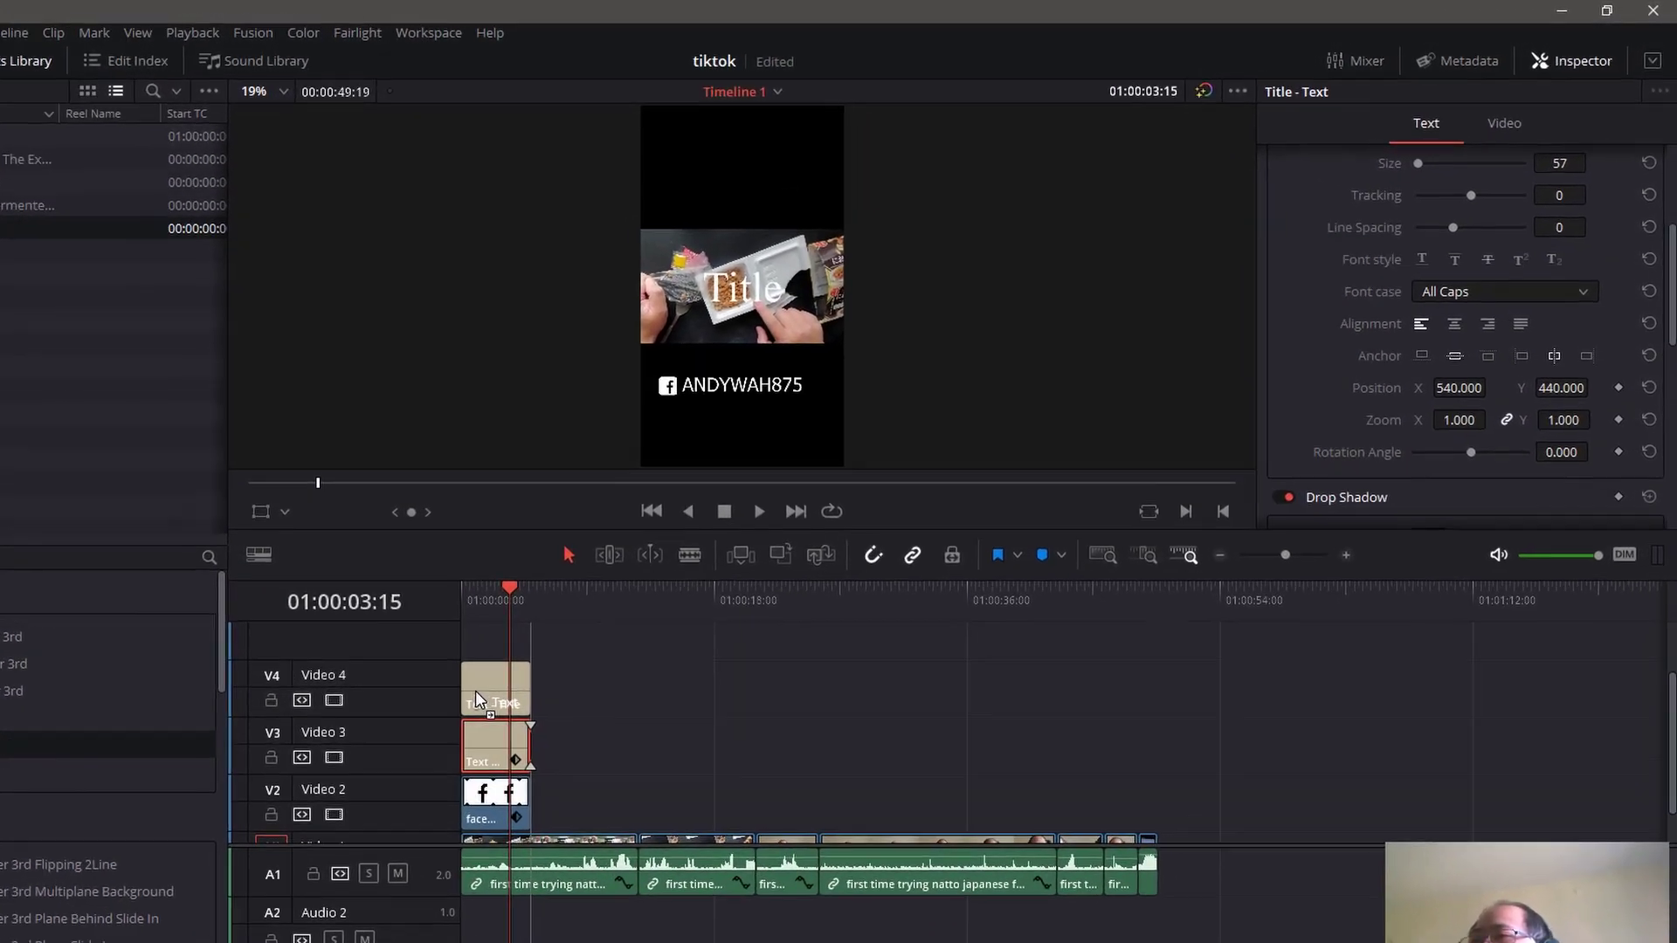
Change the second title's text from 'Title' to 'natto'.
click(308, 786)
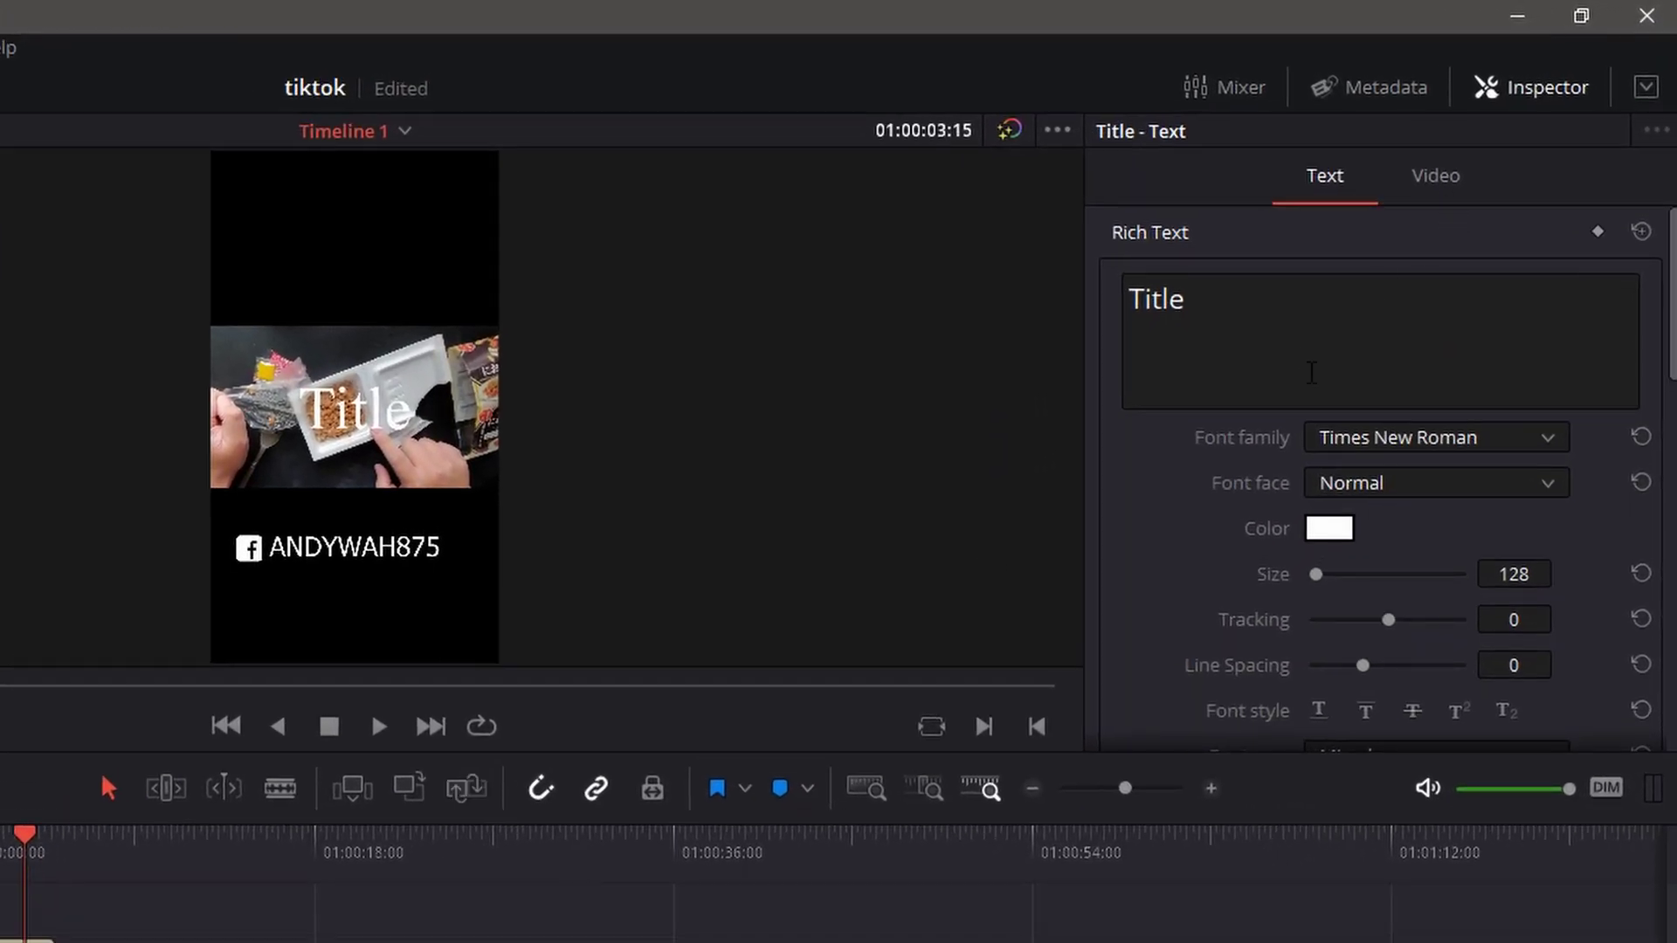
click(1302, 308)
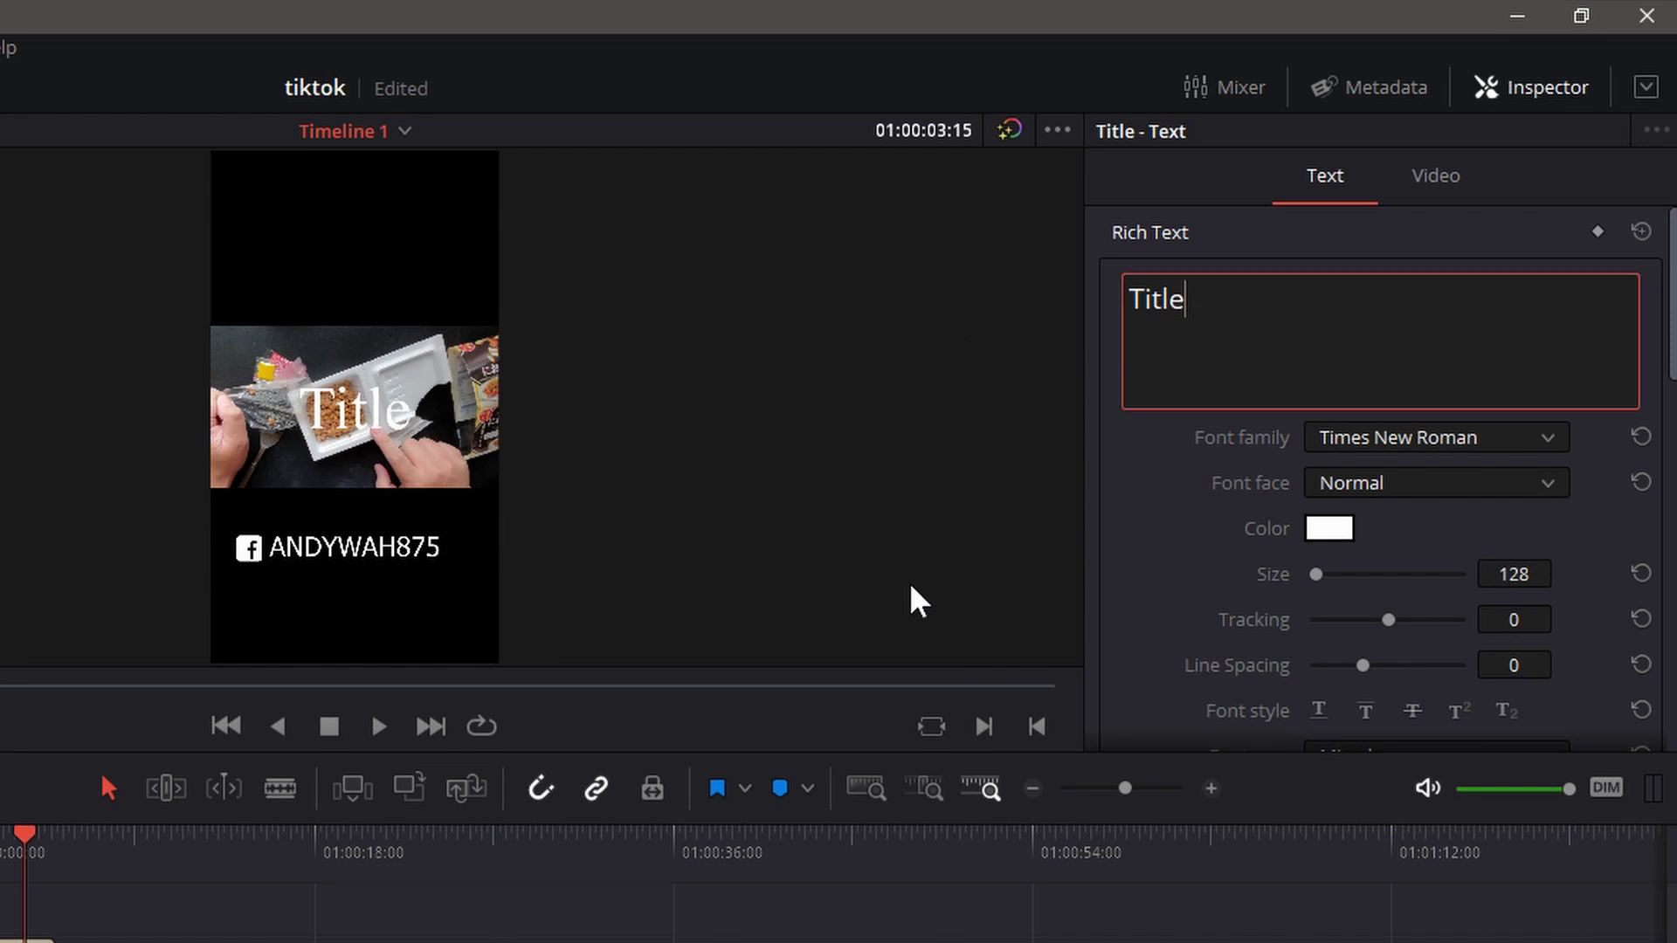
key(BackSpace)
key(BackSpace)
key(BackSpace)
key(BackSpace)
key(BackSpace)
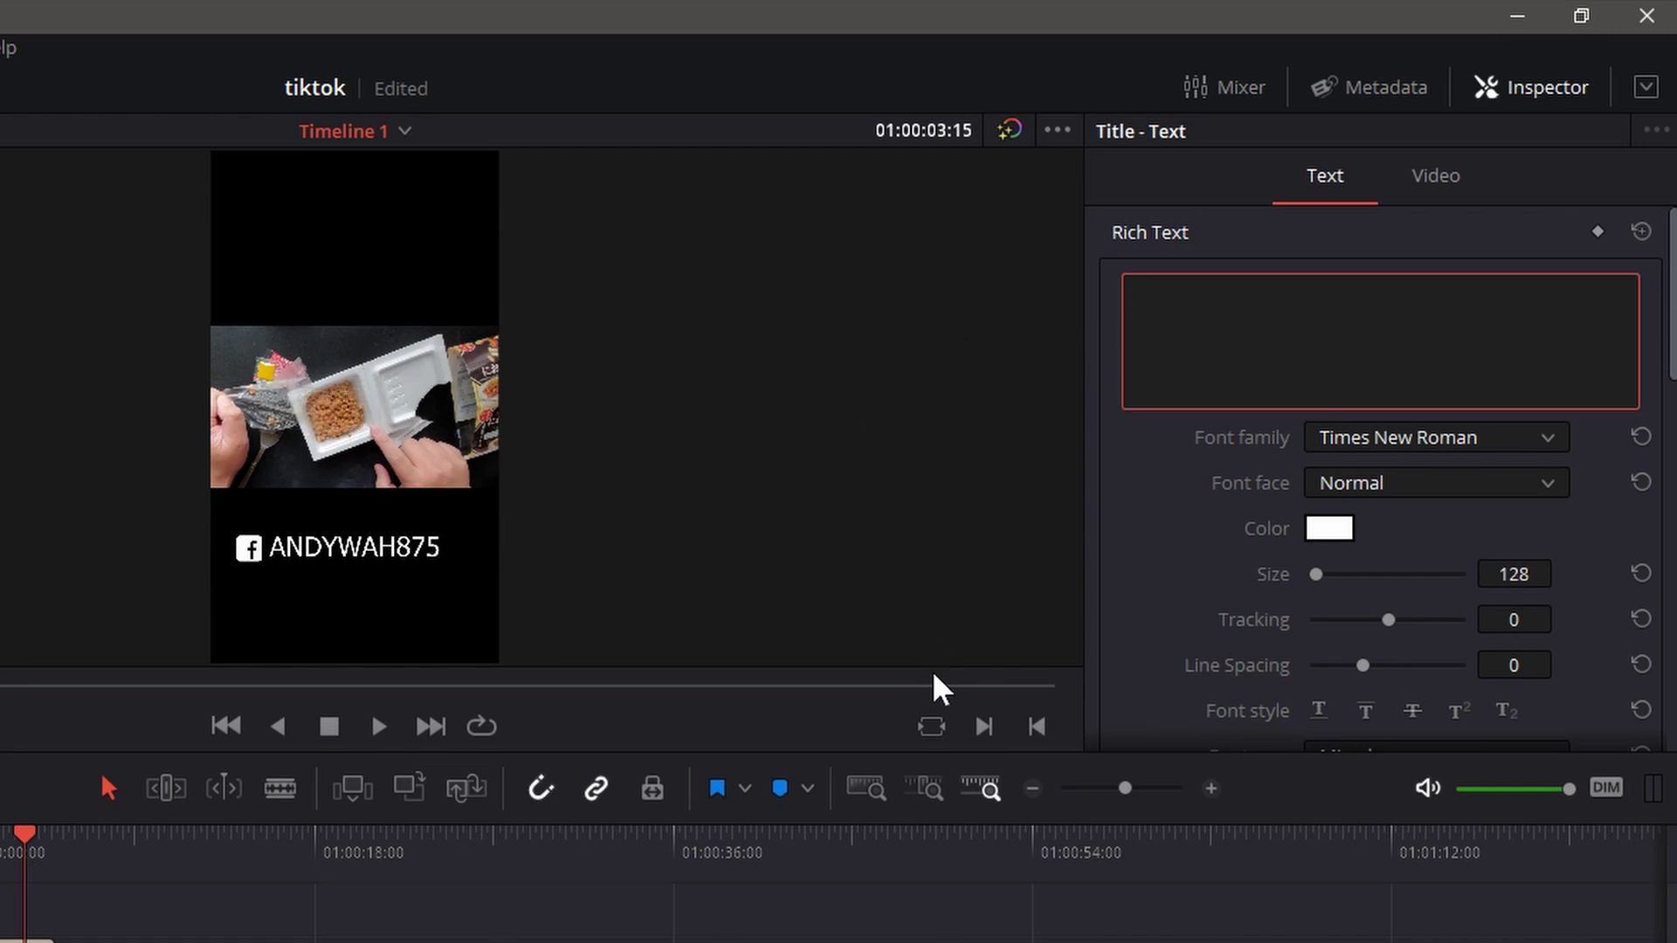
text(natto)
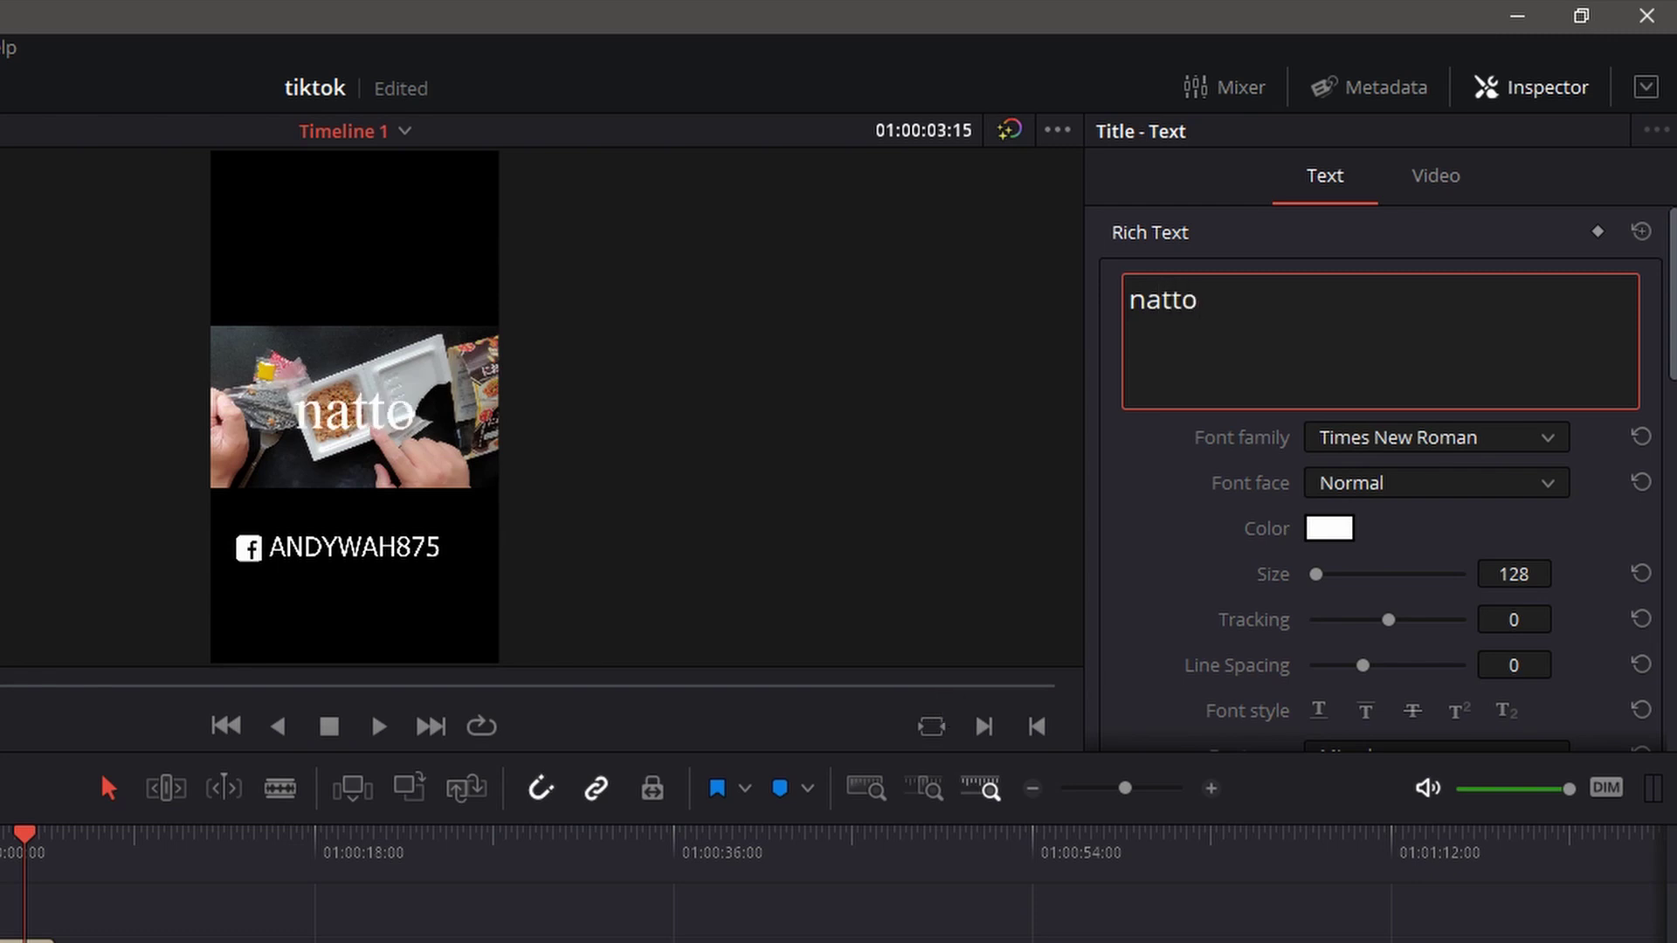
click(1140, 479)
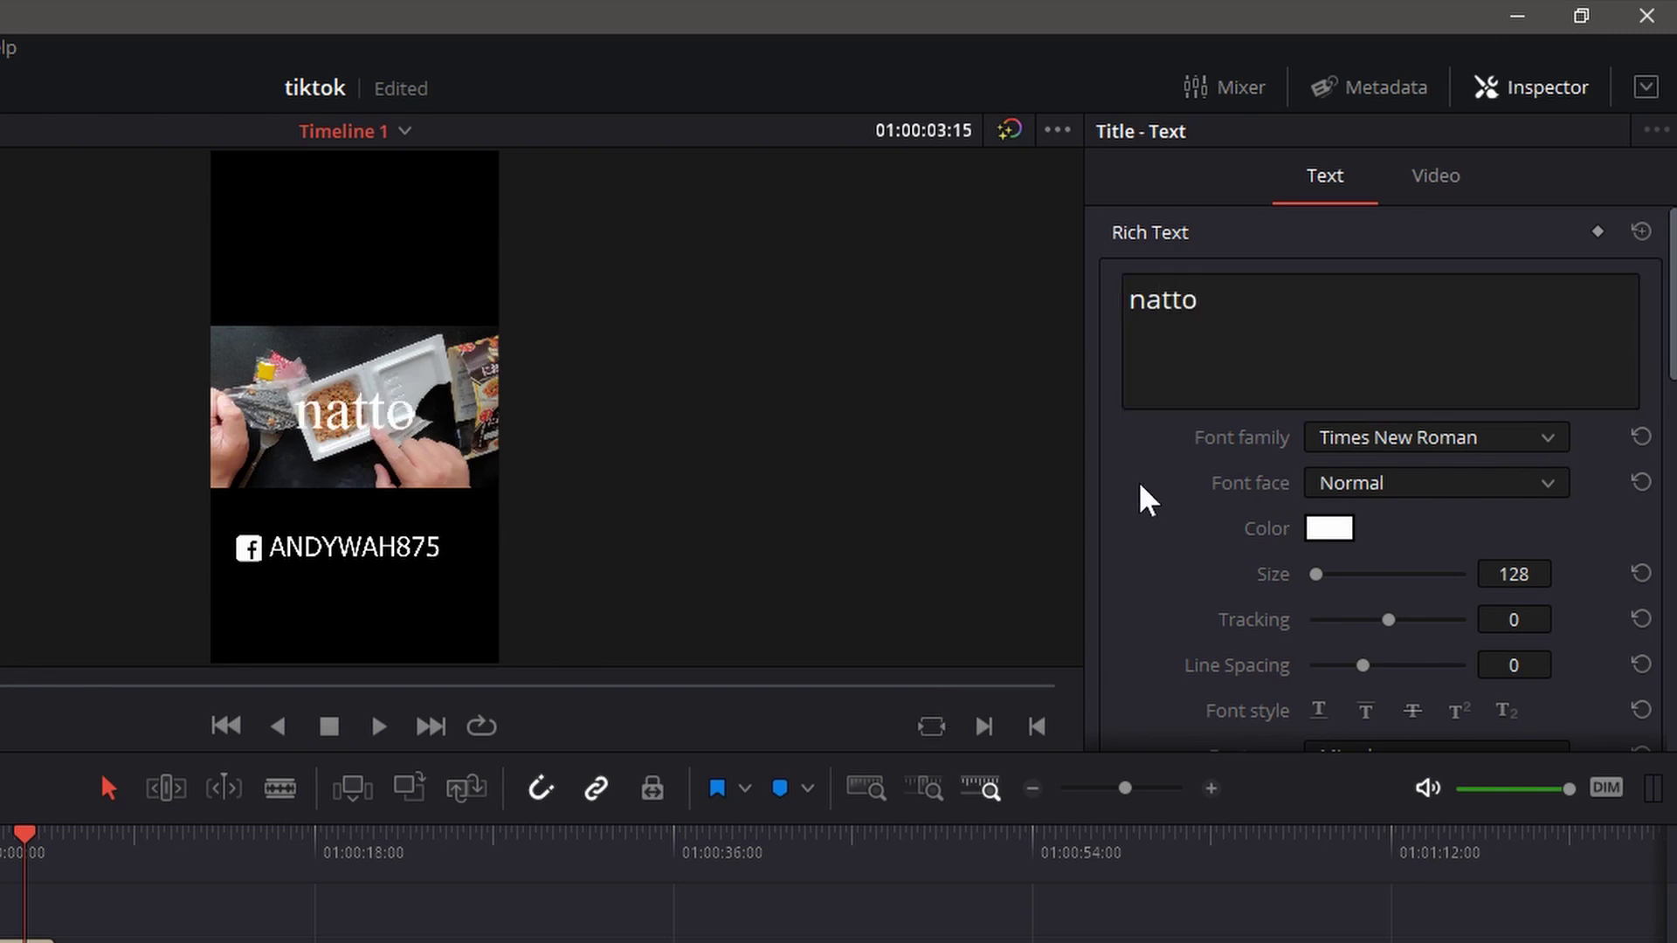
Raise the natto title to about Y 1427 near the top, then hide the Inspector.
scroll(1310, 472, down, 3)
scroll(1502, 608, down, 1)
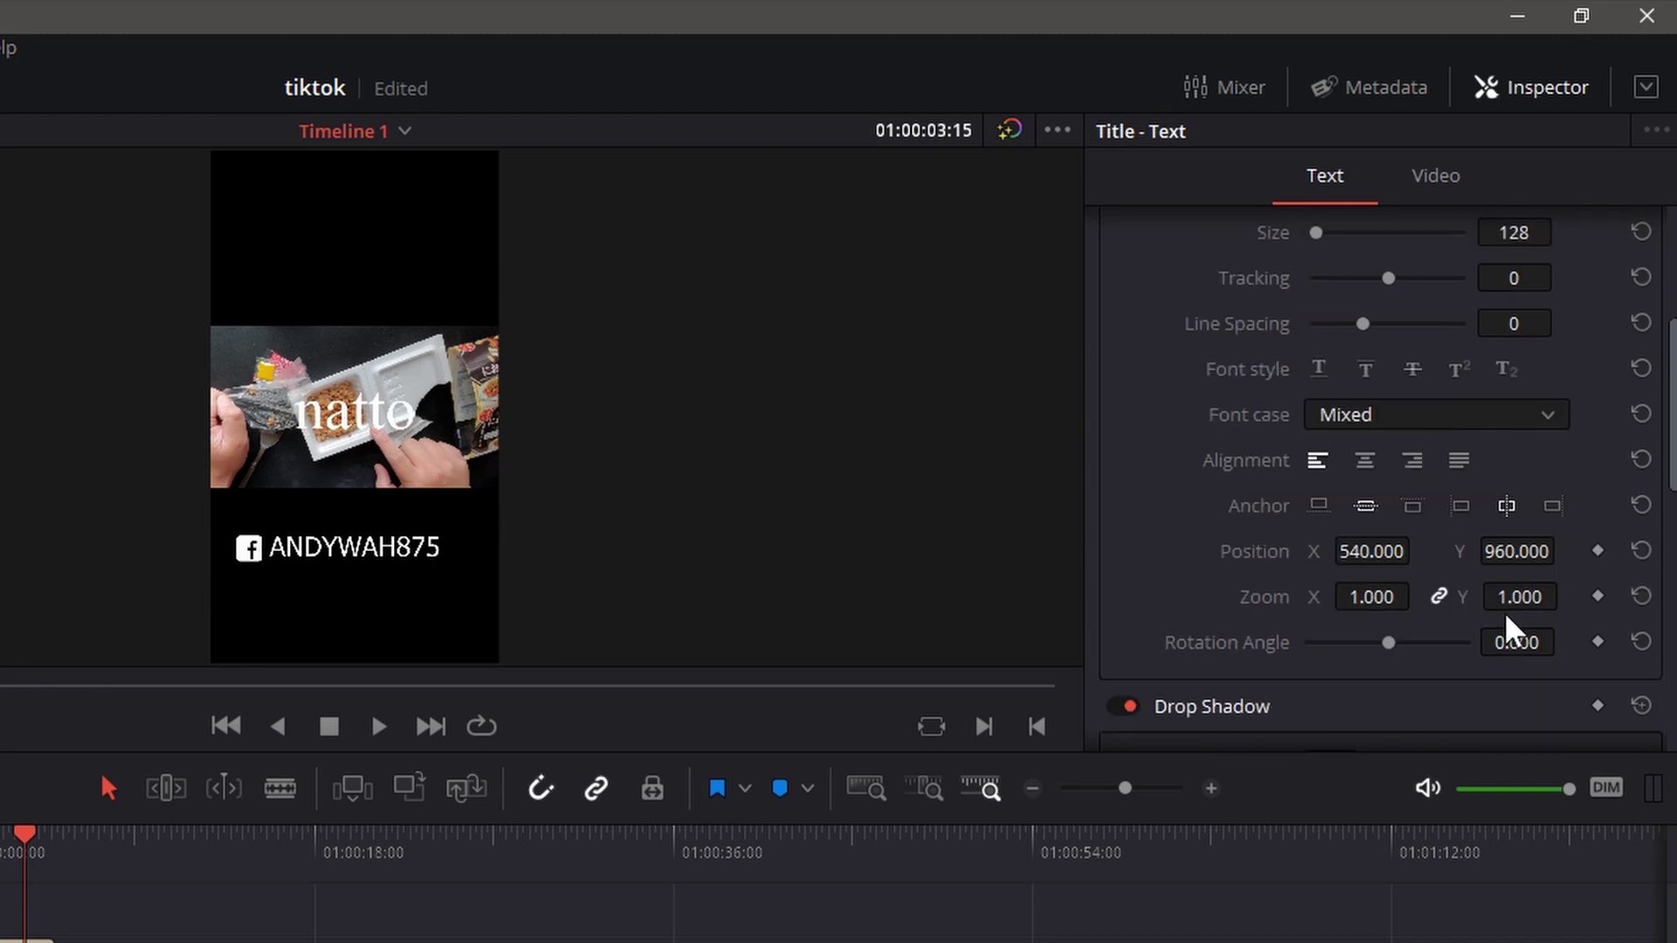
drag(1516, 551, 1568, 548)
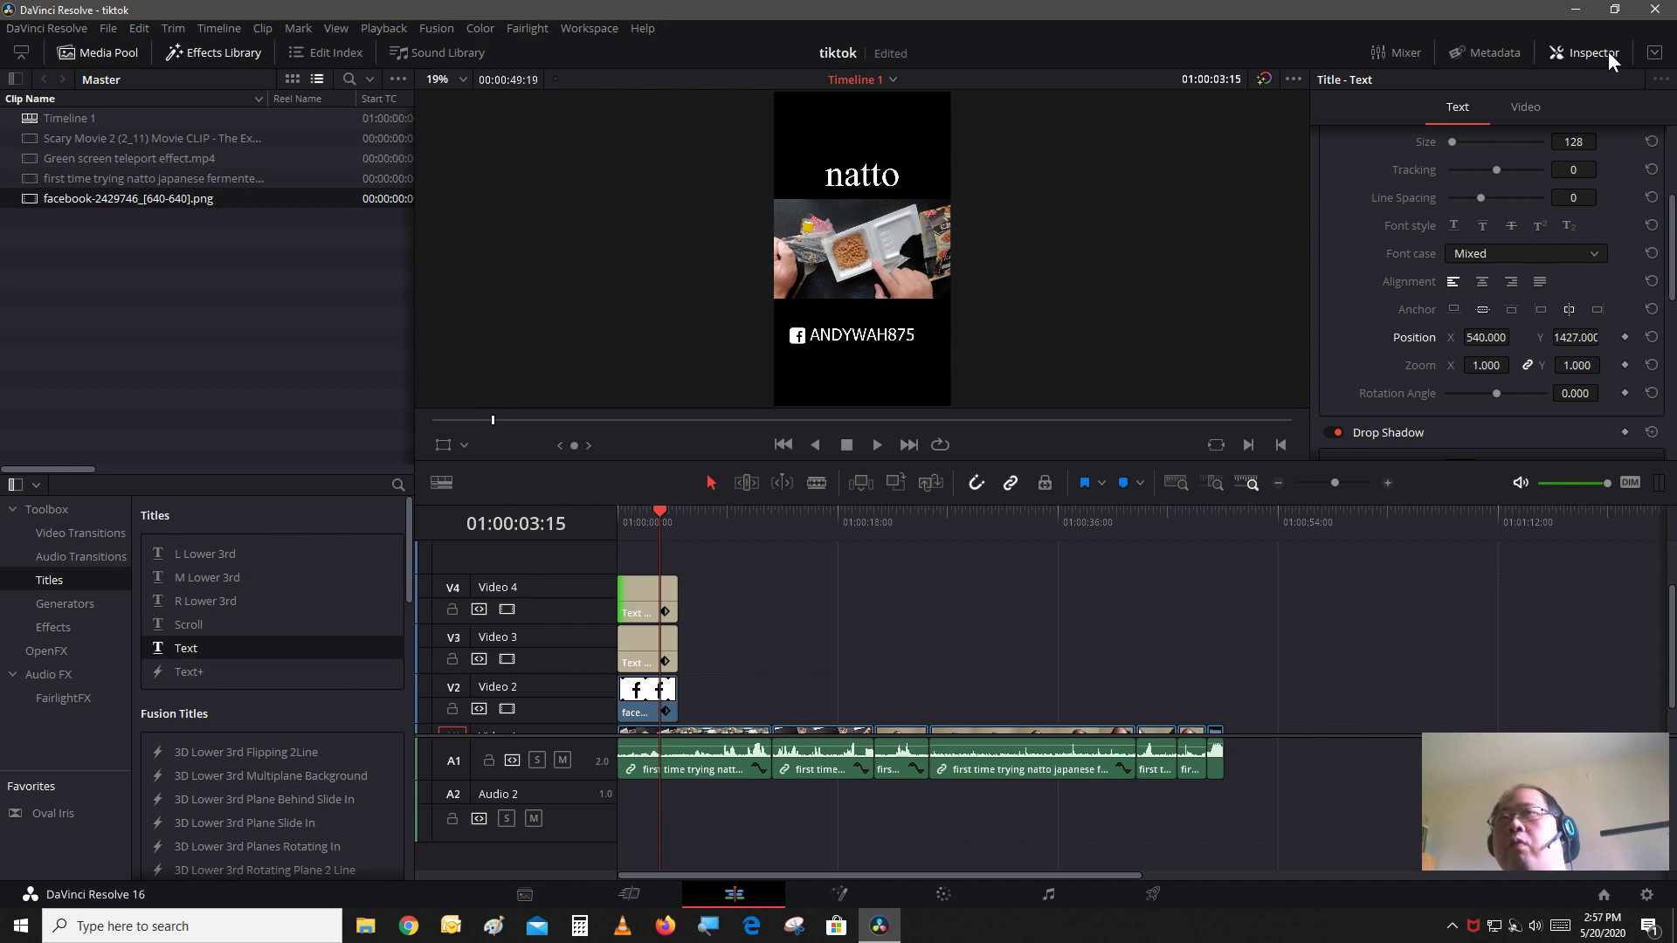
click(1609, 54)
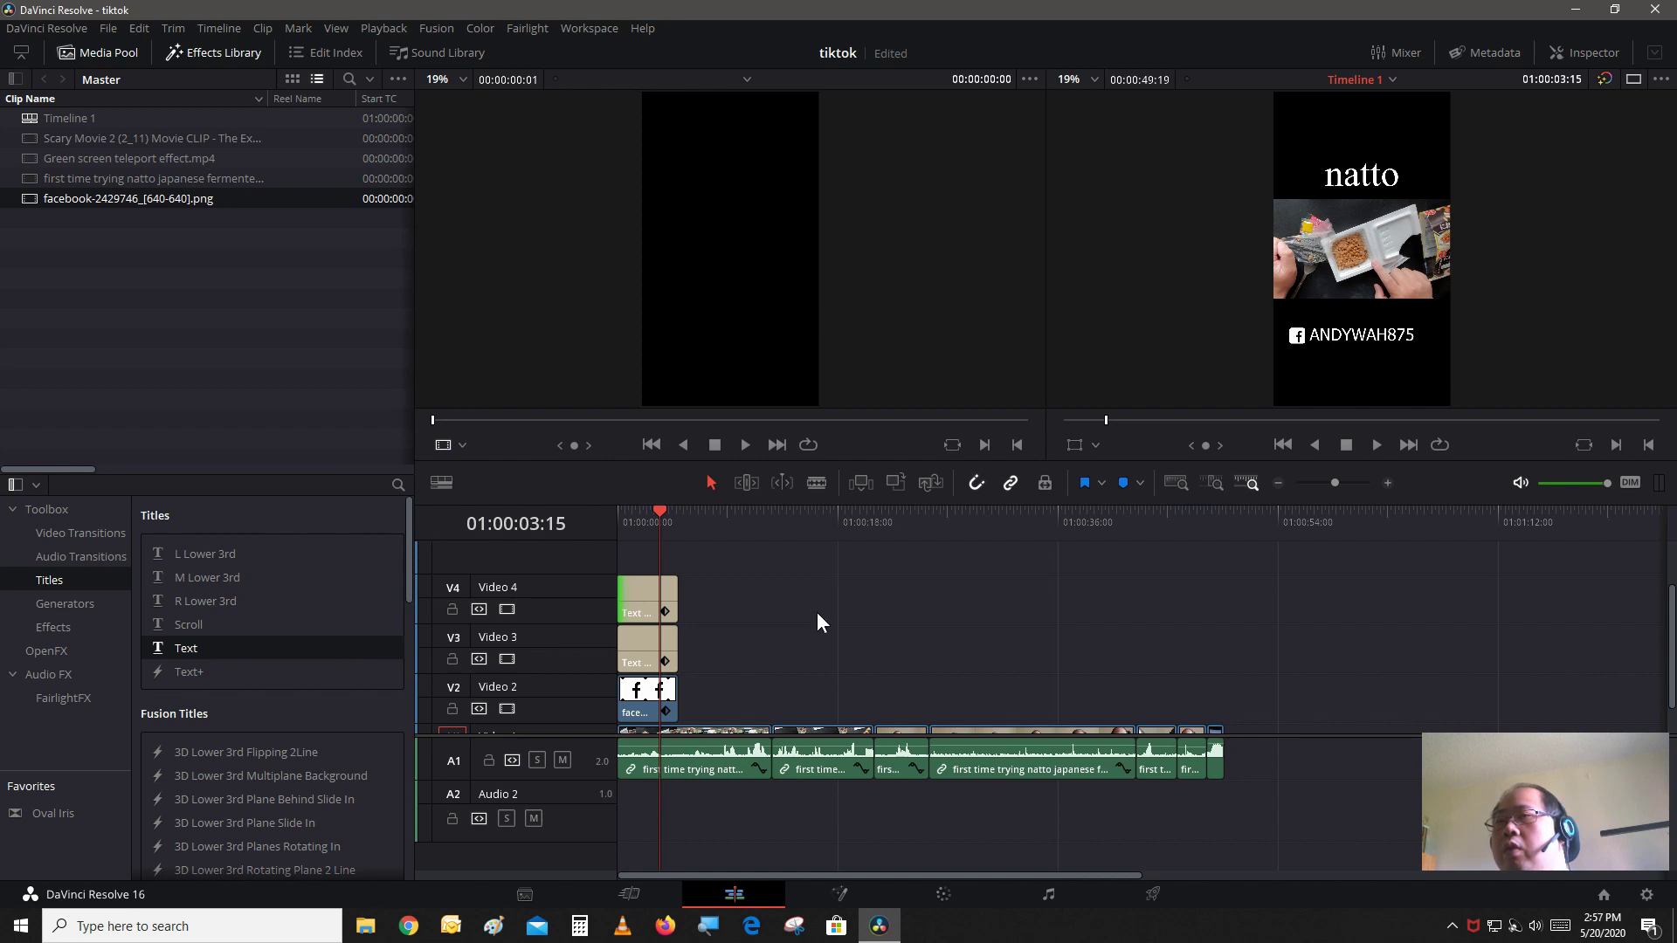
Select the second Video 1 clip at 01:00:17:15 and zoom it to 3.190 with X position 200.
scroll(824, 716, down, 1)
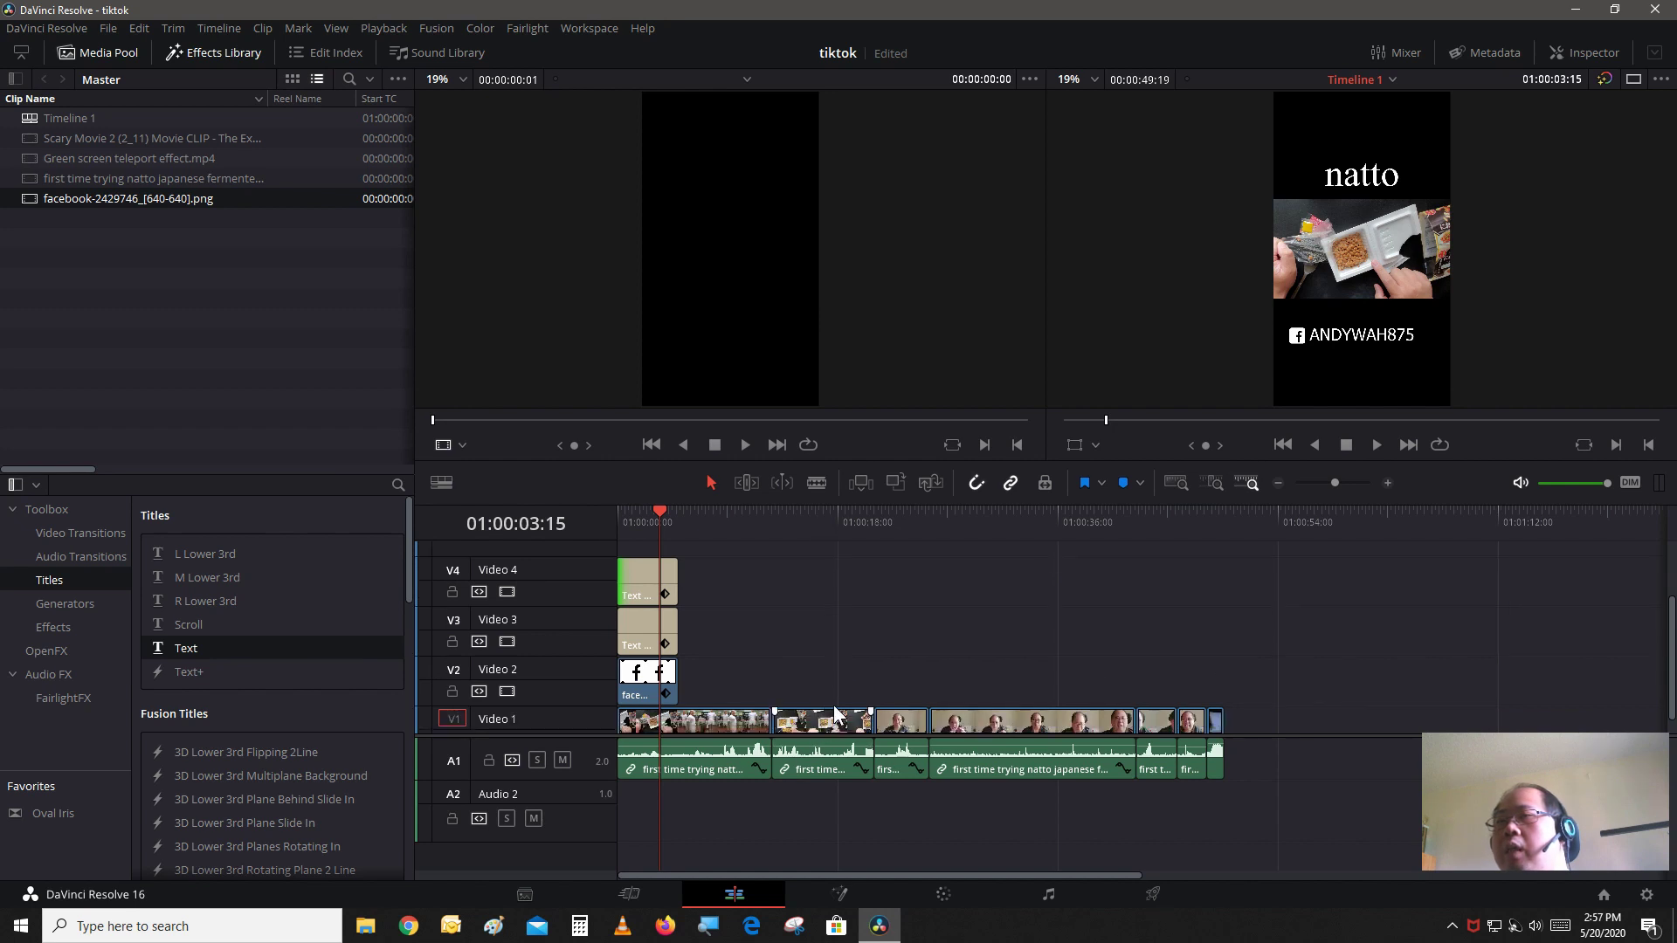
click(832, 520)
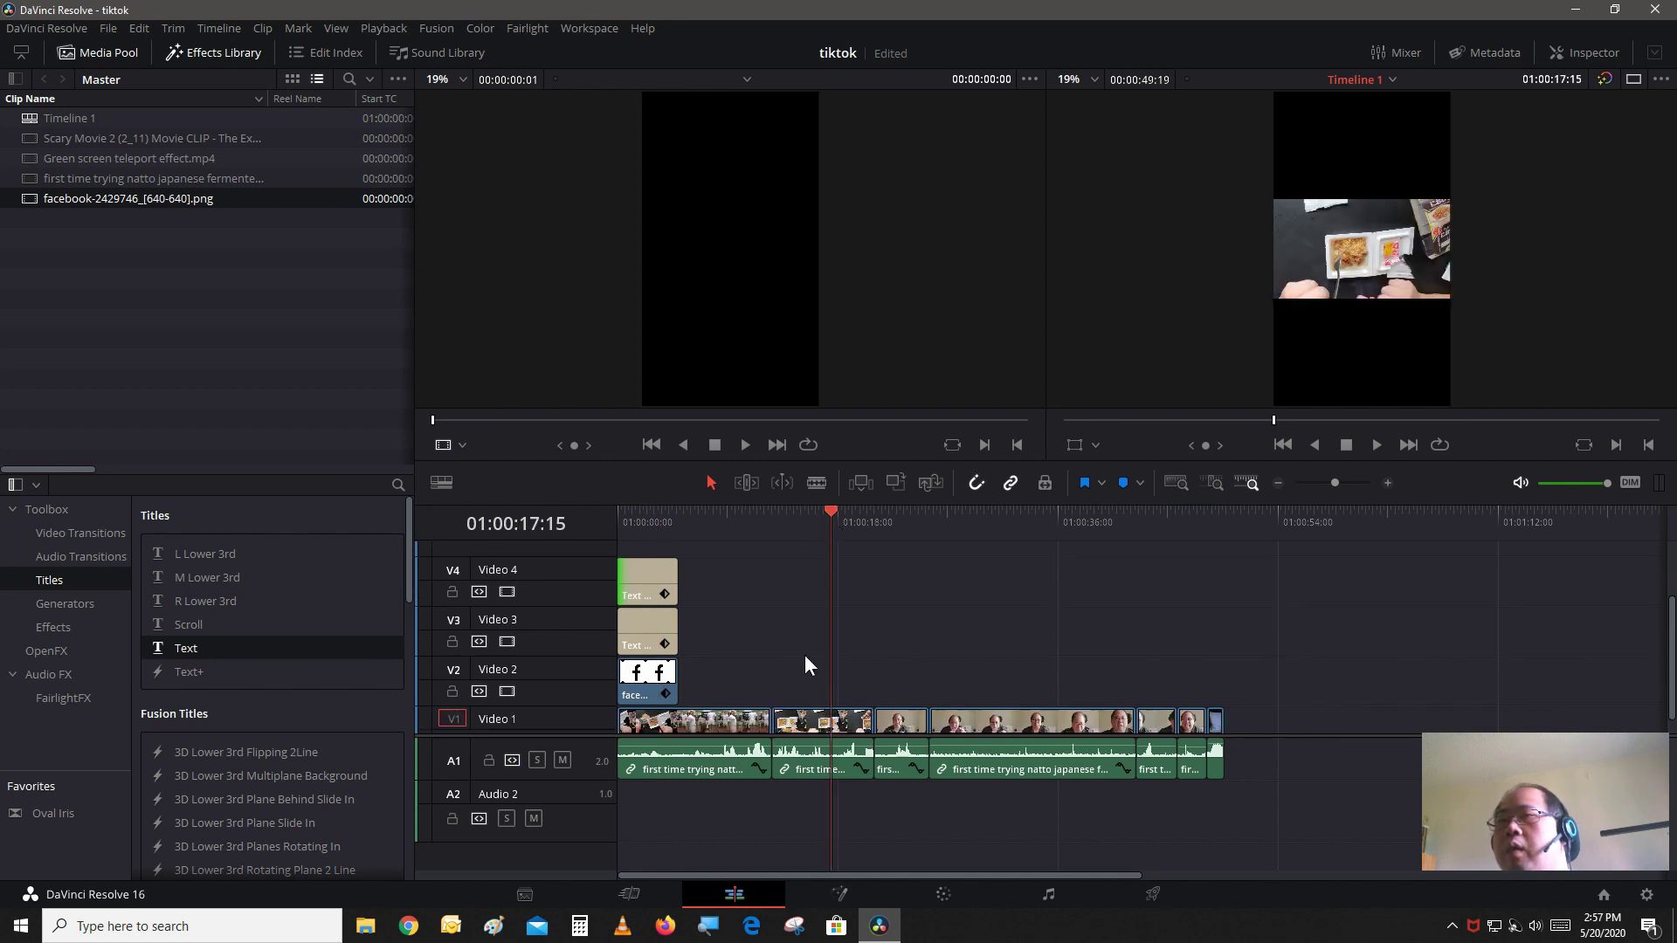
click(816, 721)
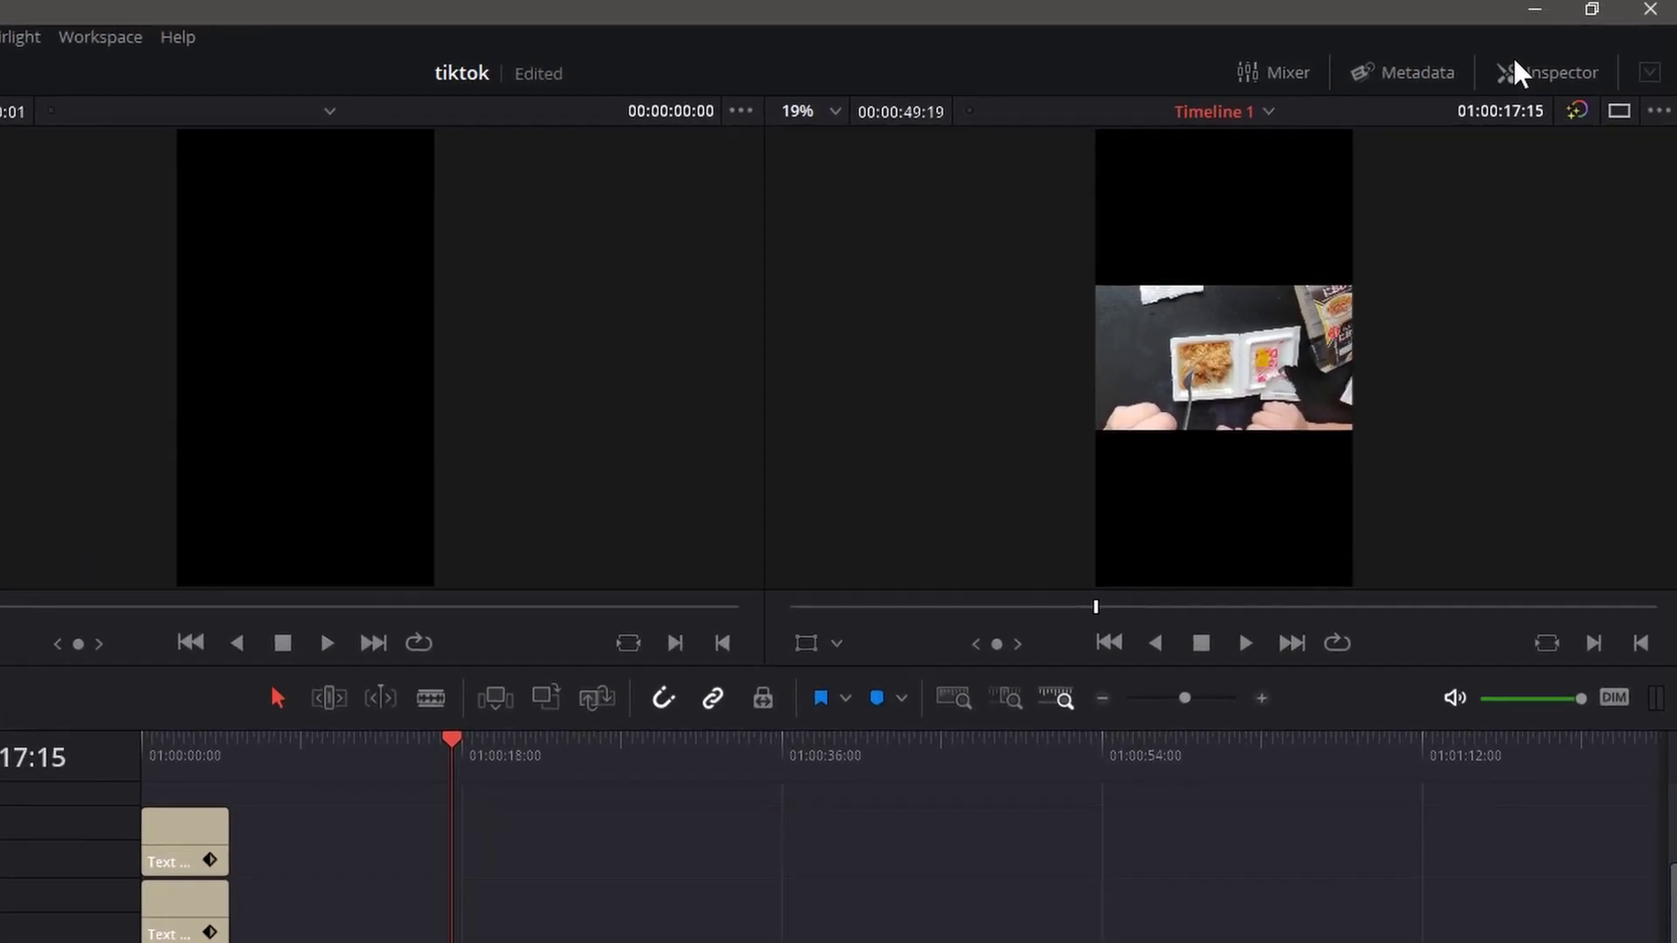
click(1559, 53)
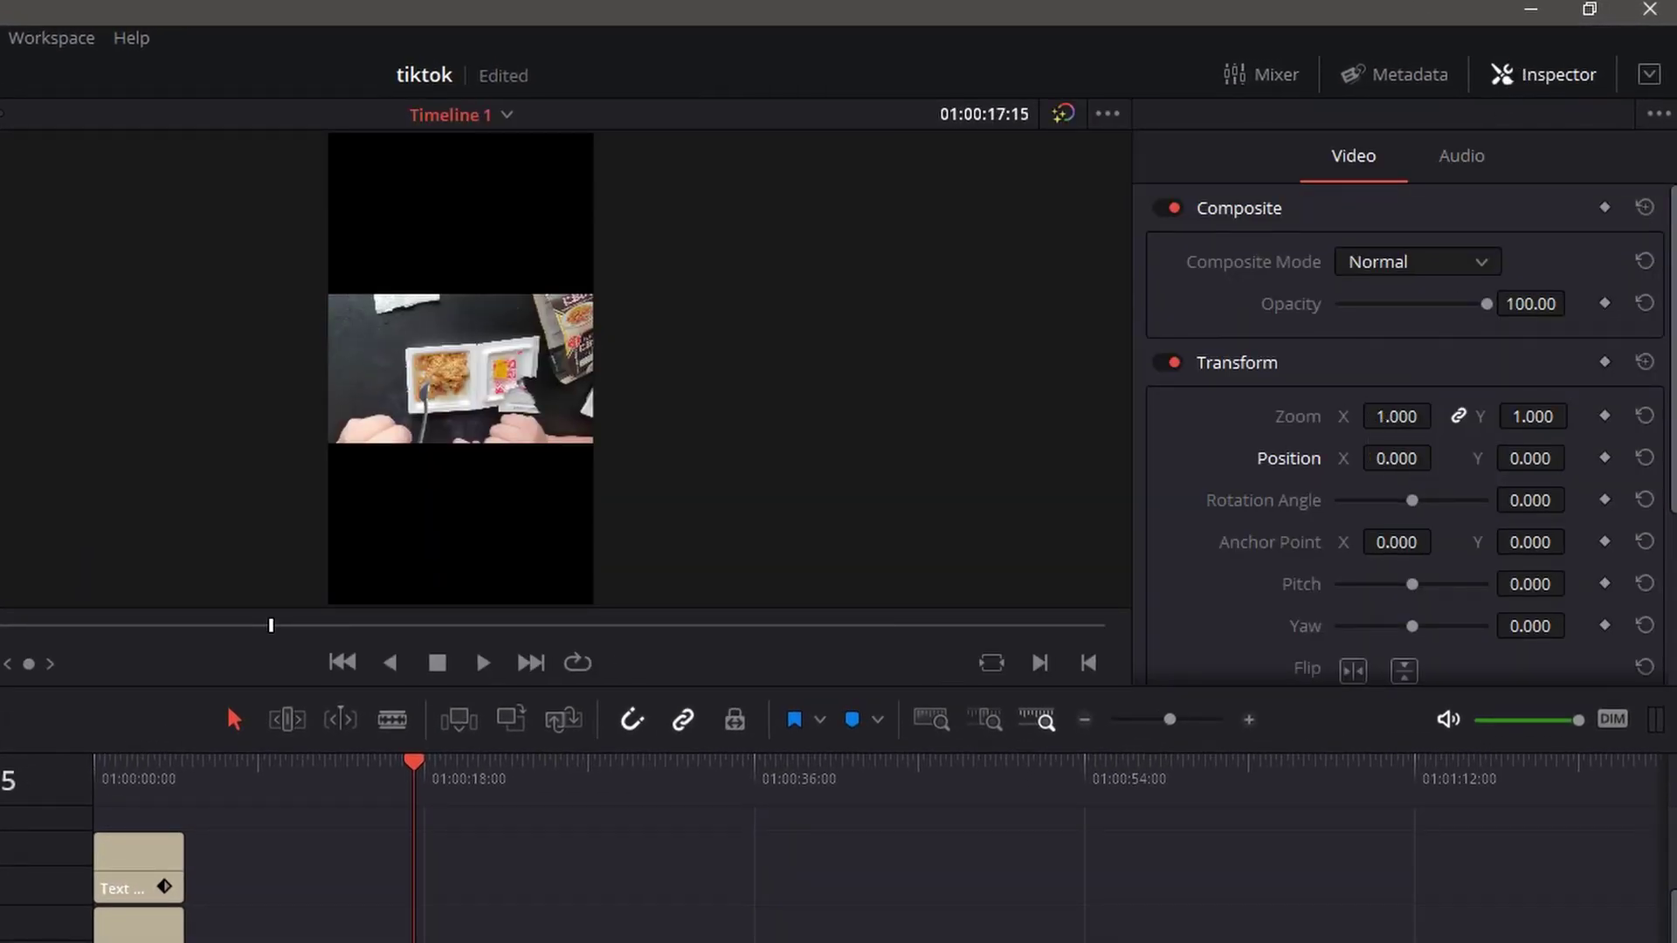
drag(1396, 416, 1439, 457)
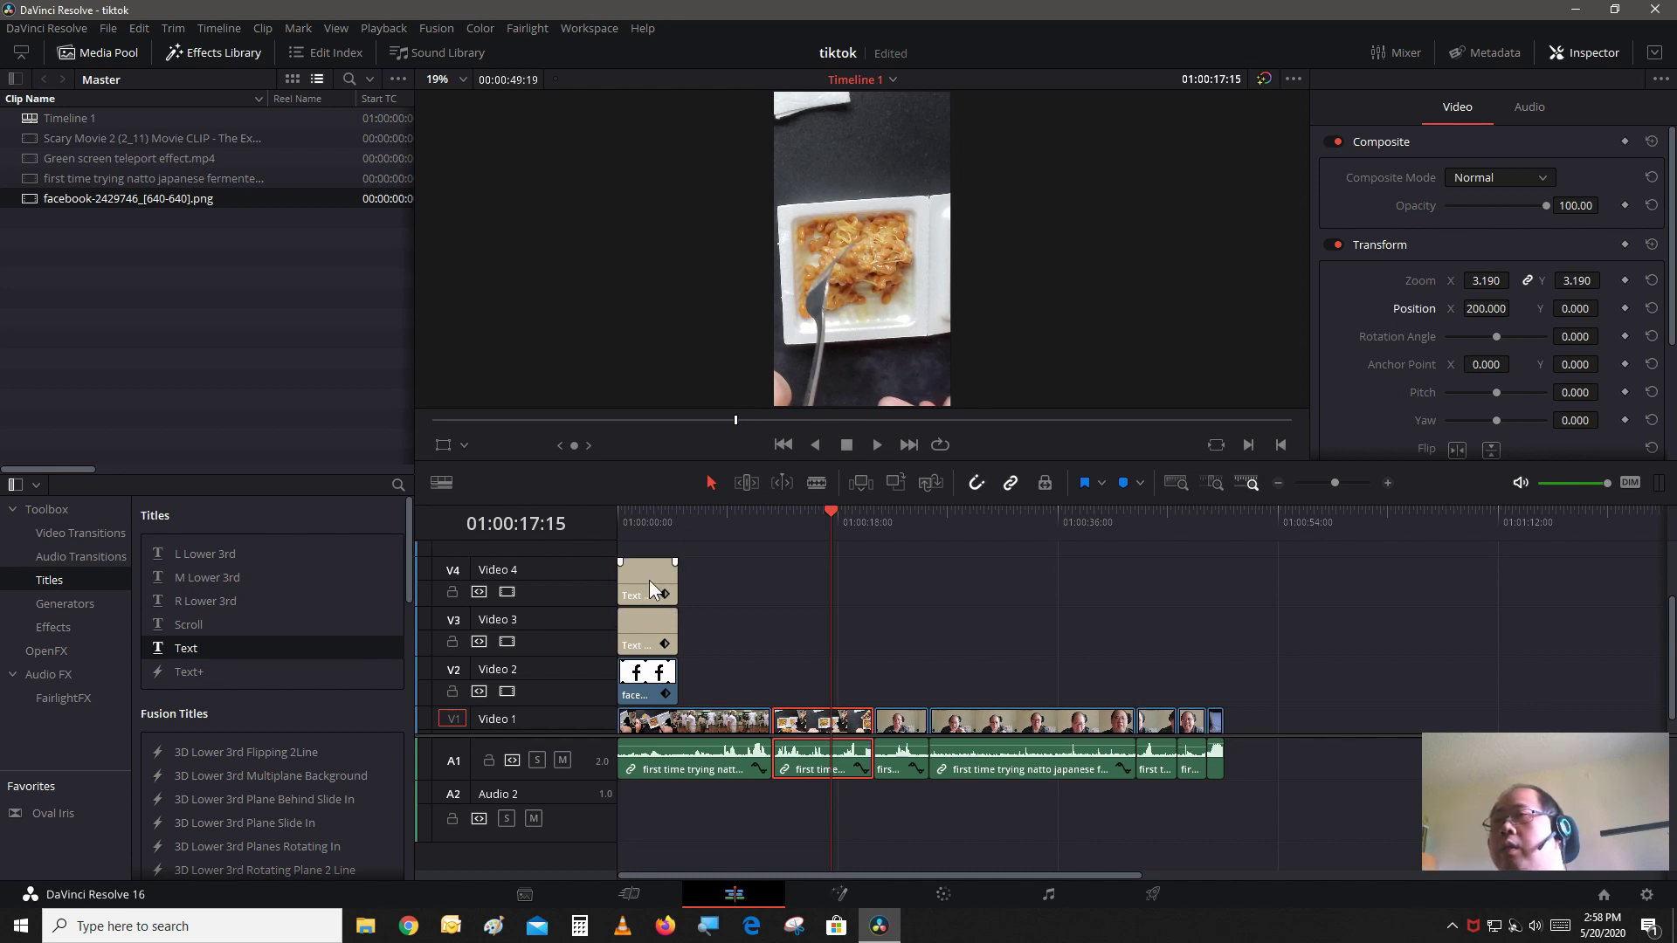
Preview the edit at 01:00:04:29, the start, 01:00:14:28 and 01:00:22:15, then select the third Video 1 clip.
click(663, 526)
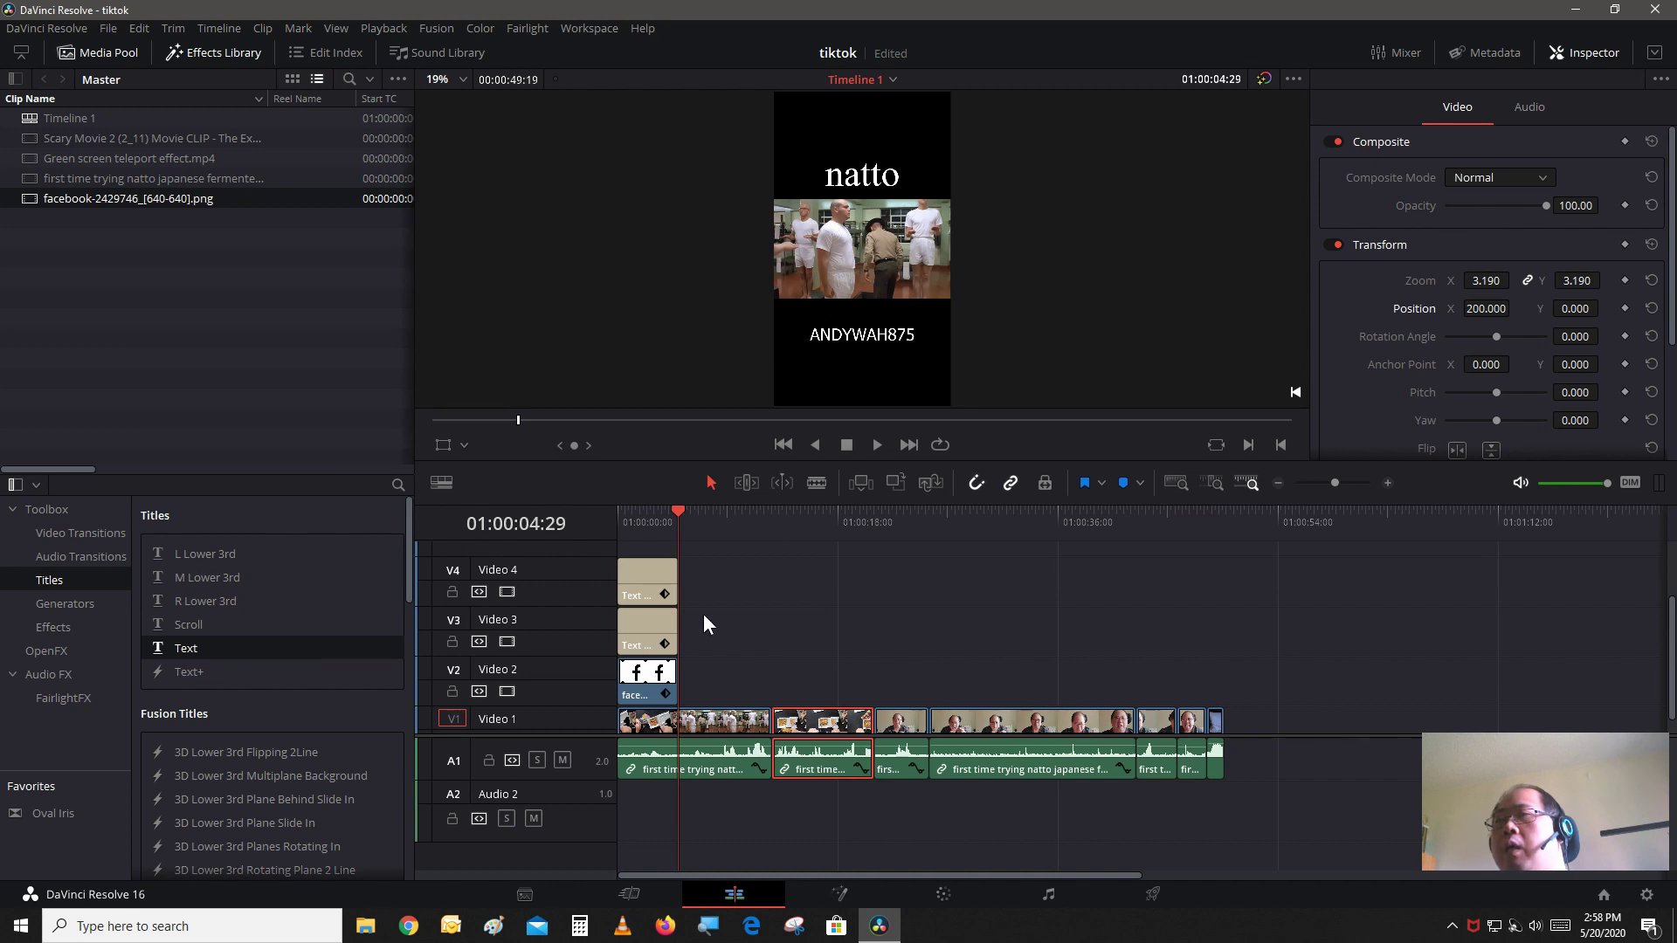
click(631, 522)
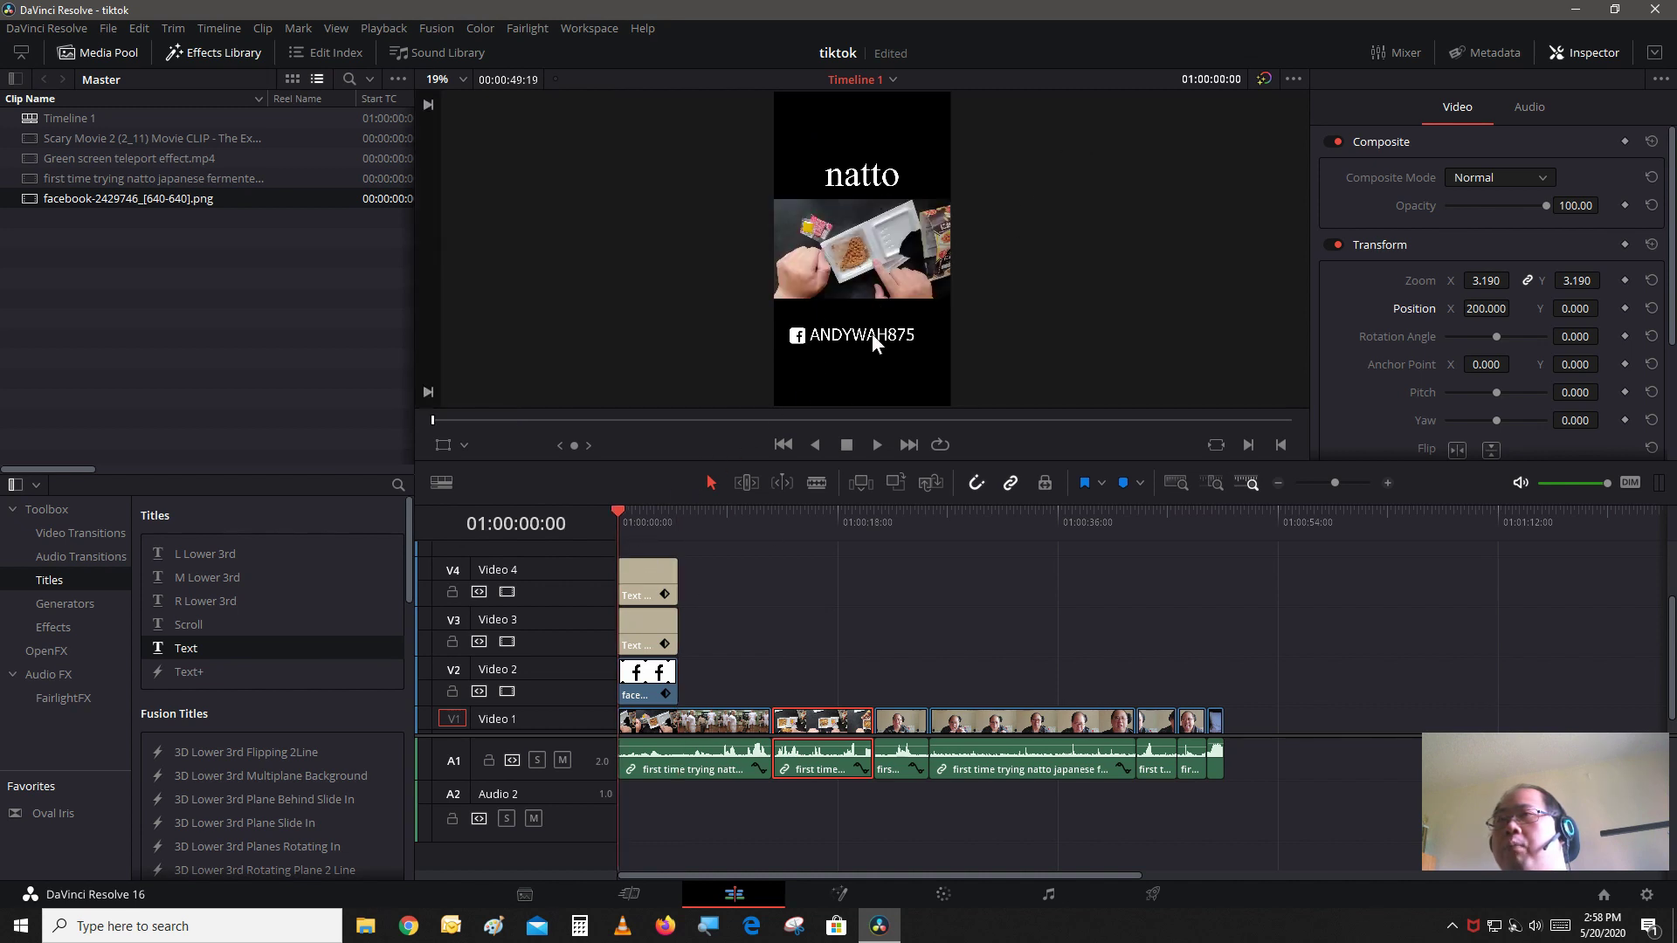
click(800, 521)
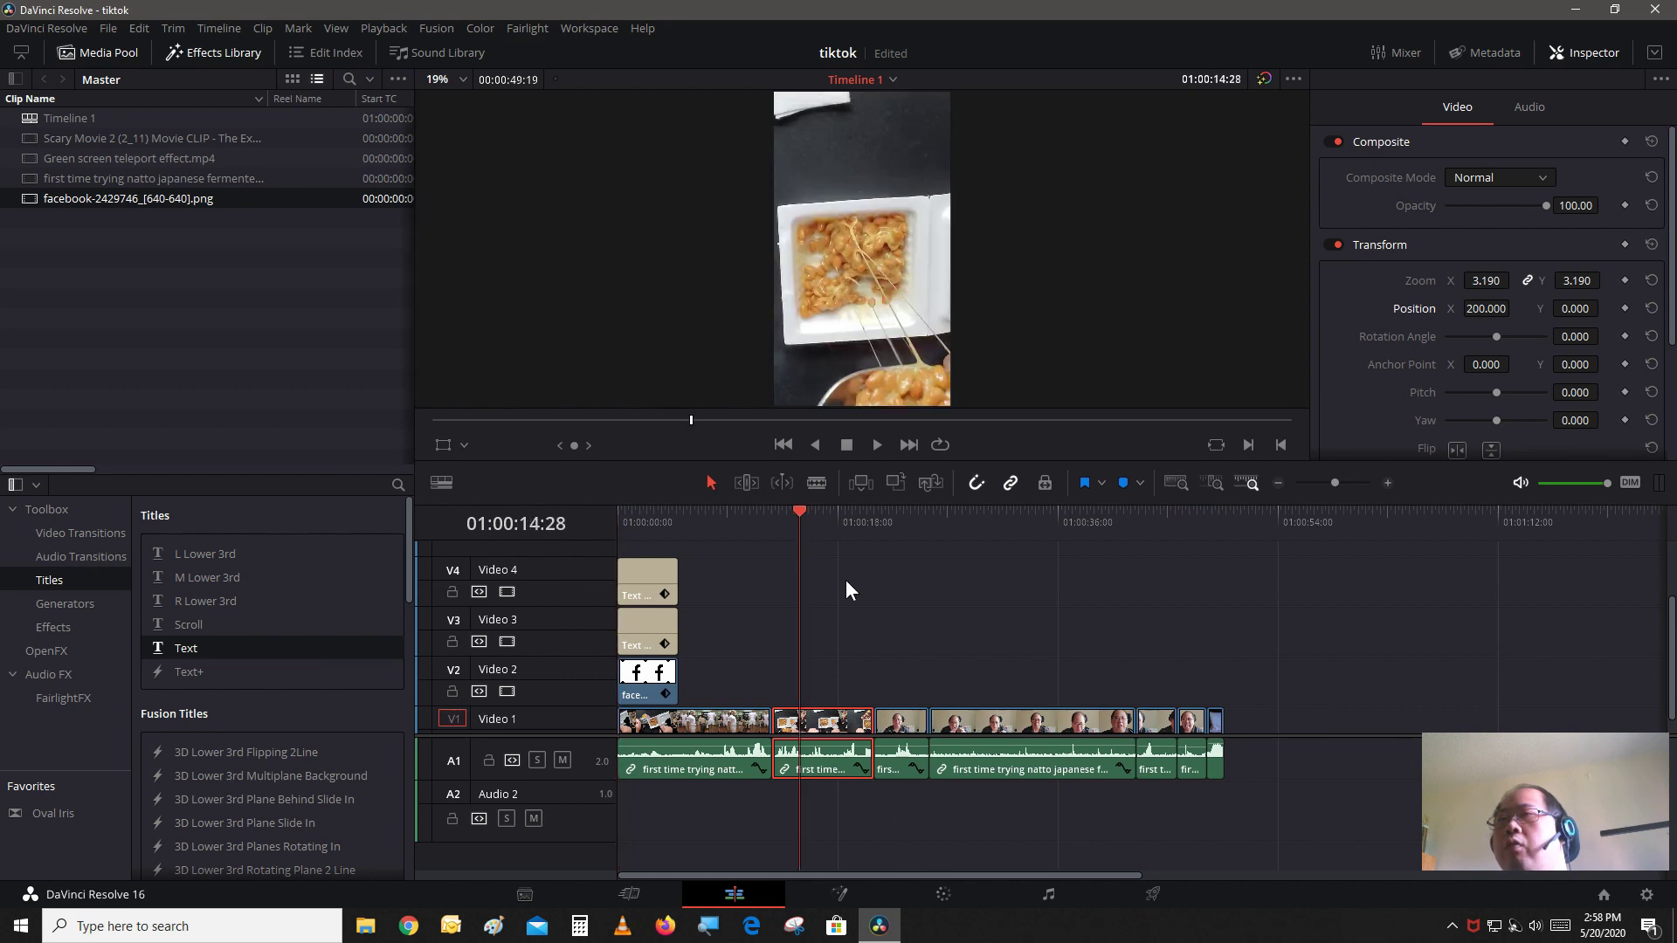
click(892, 520)
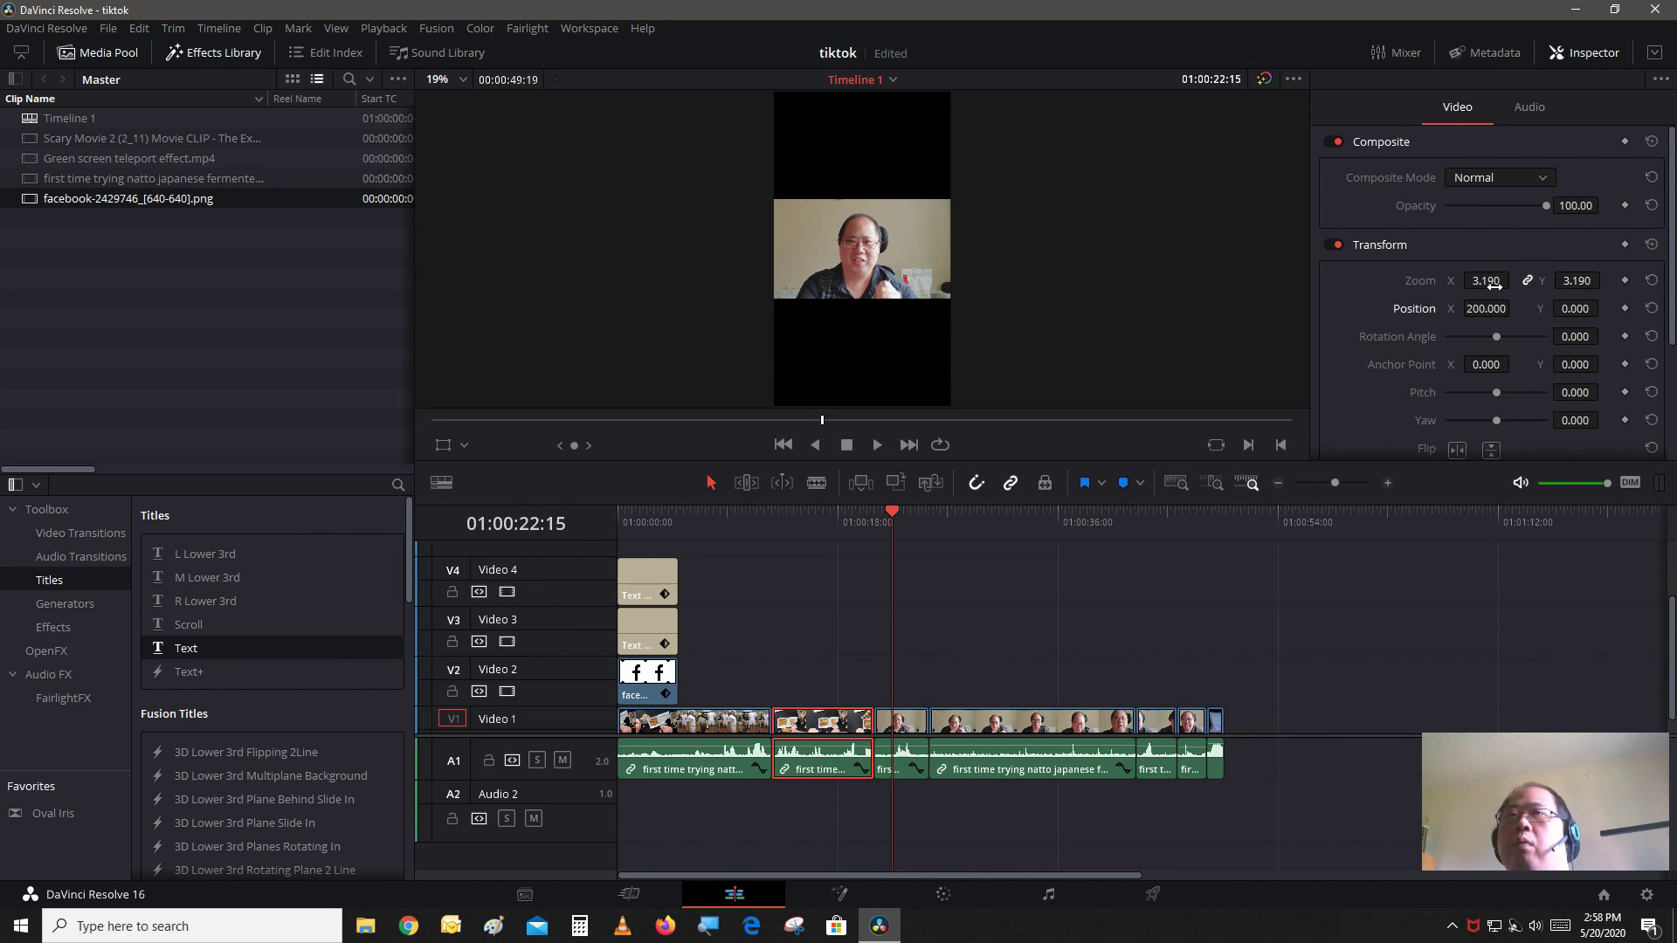
click(905, 711)
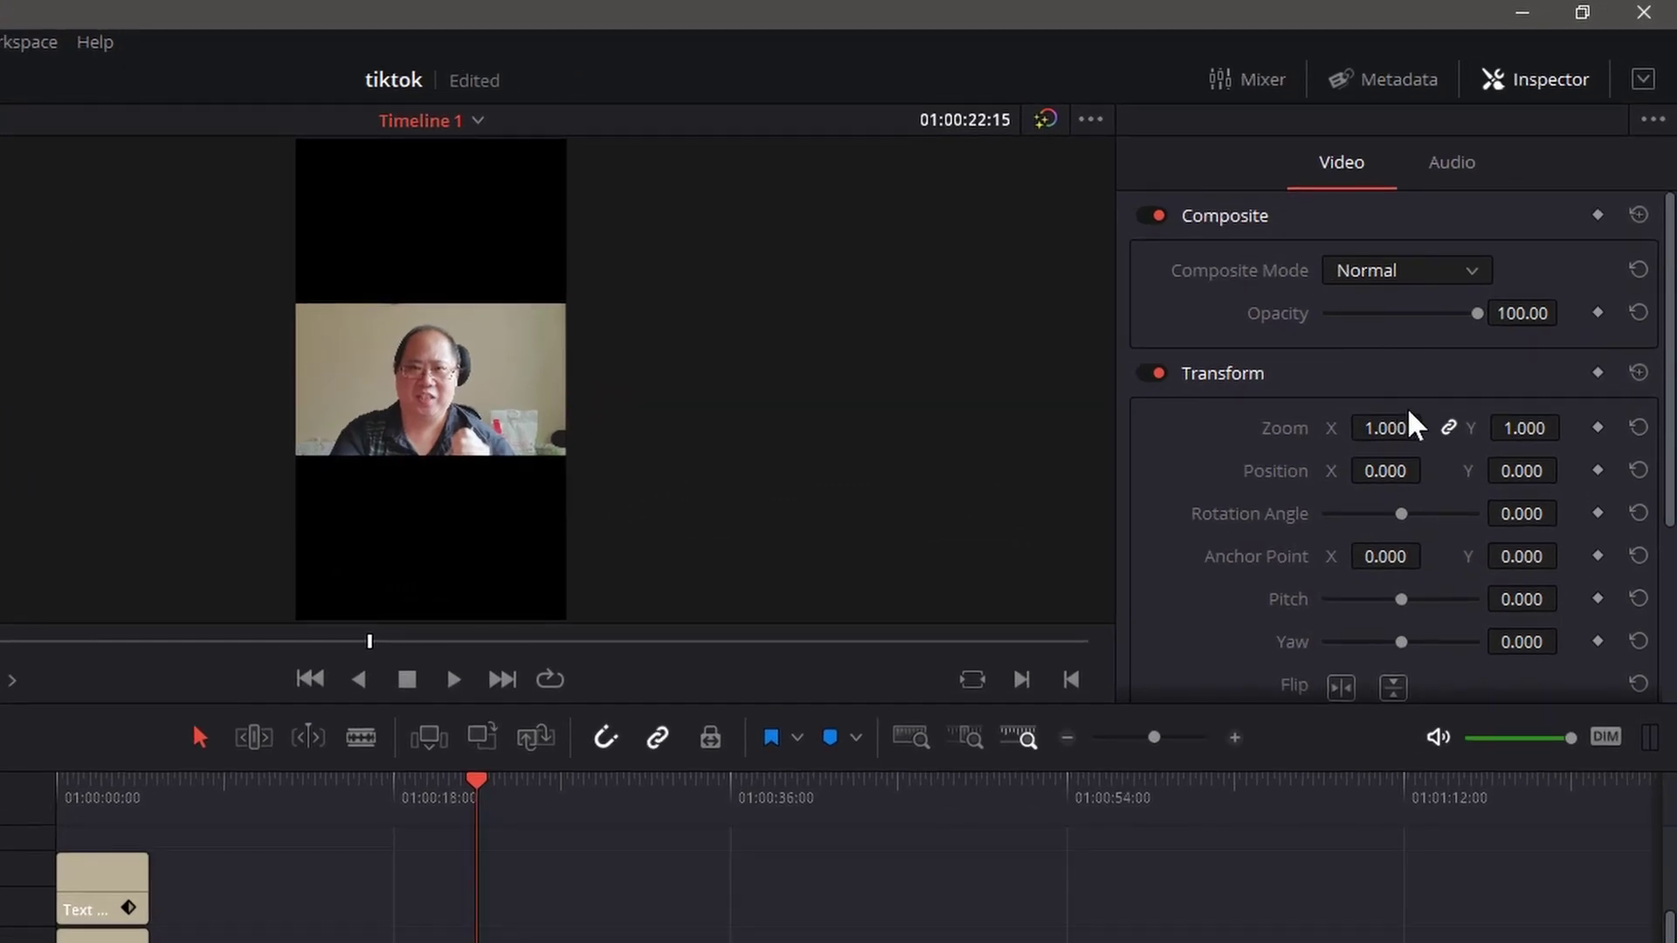
Zoom the face clip to 2.640 and shift it to X position -15.
drag(1396, 428, 1490, 427)
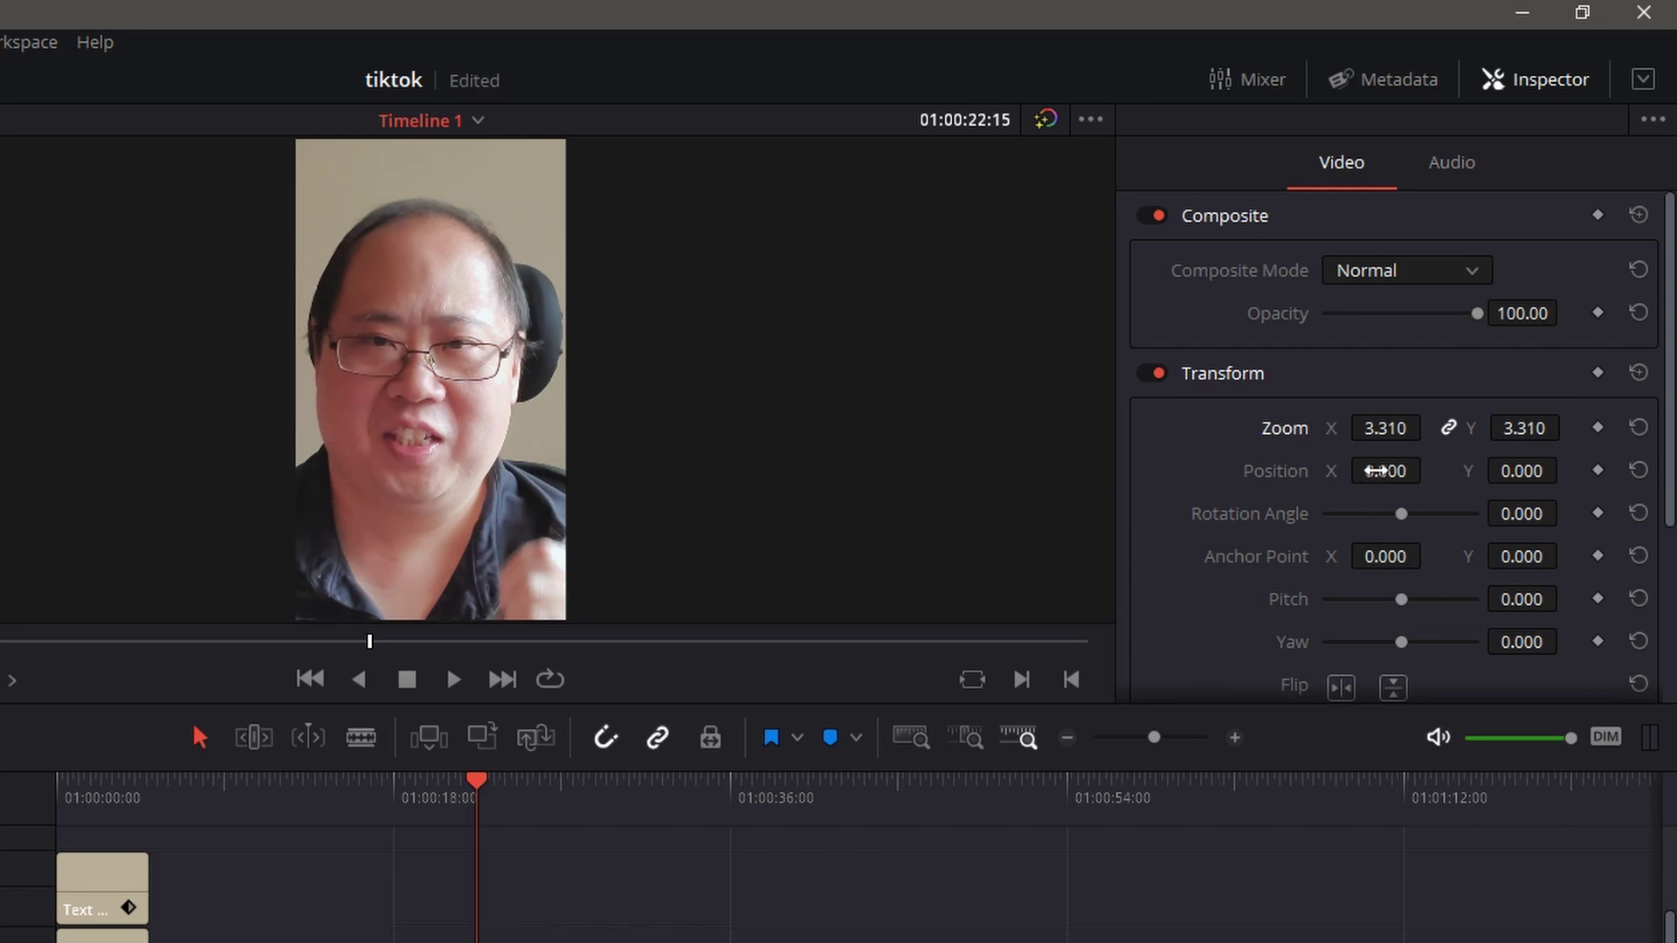
drag(1376, 470, 1350, 470)
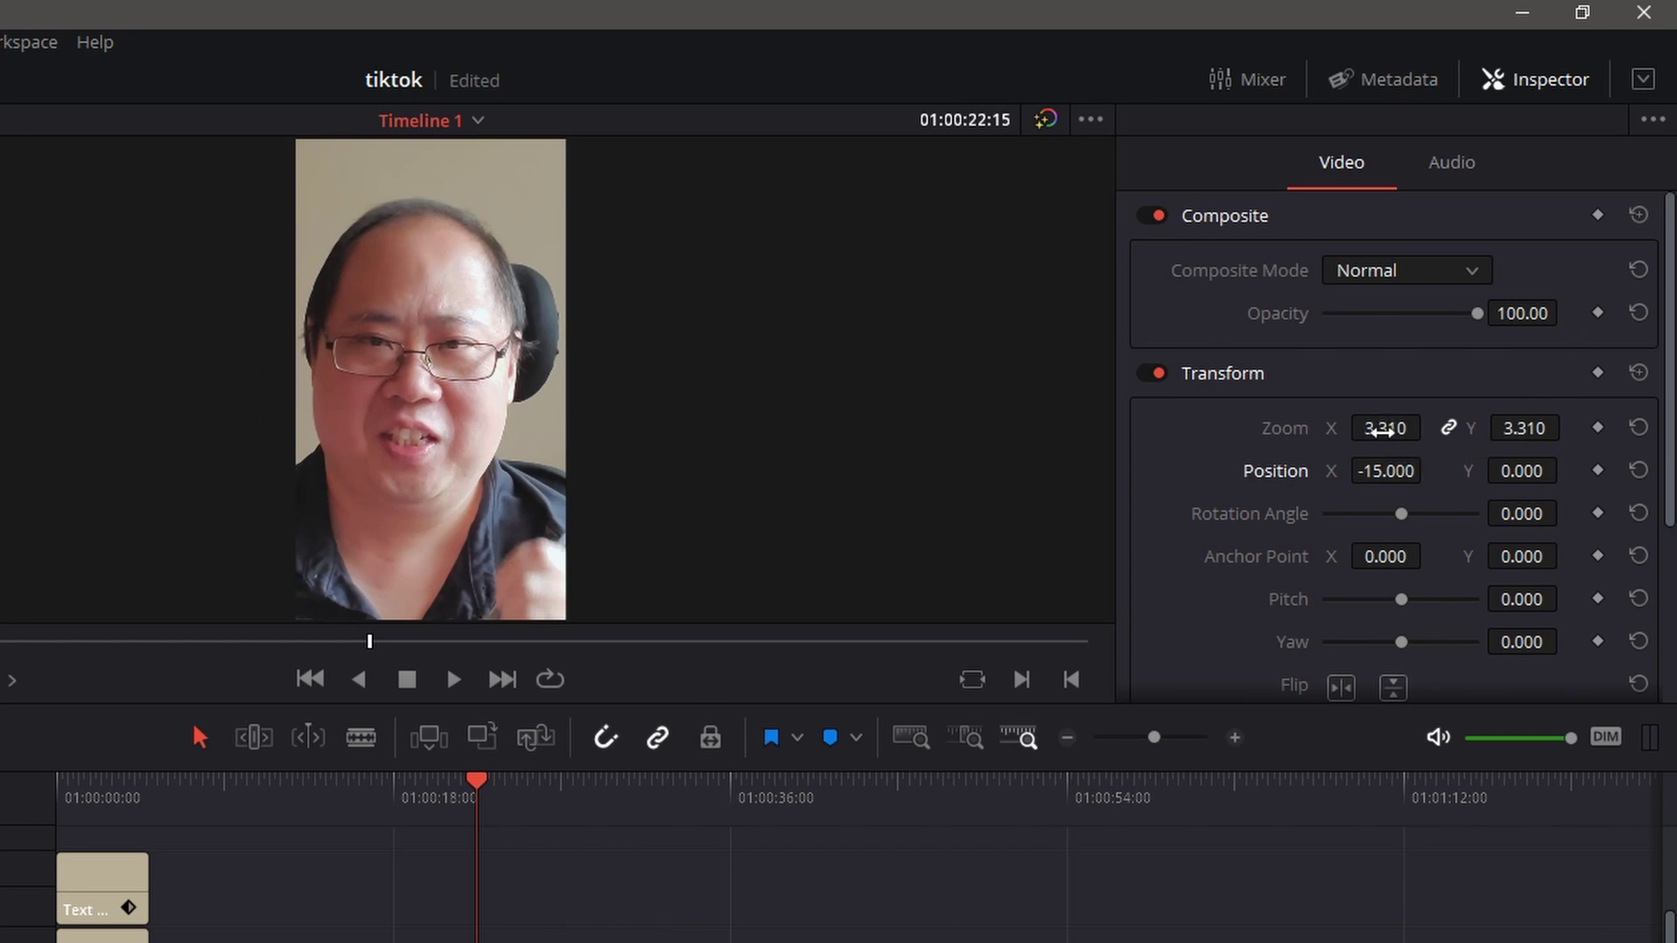
click(1382, 430)
drag(1381, 430, 1223, 428)
drag(1429, 428, 1429, 428)
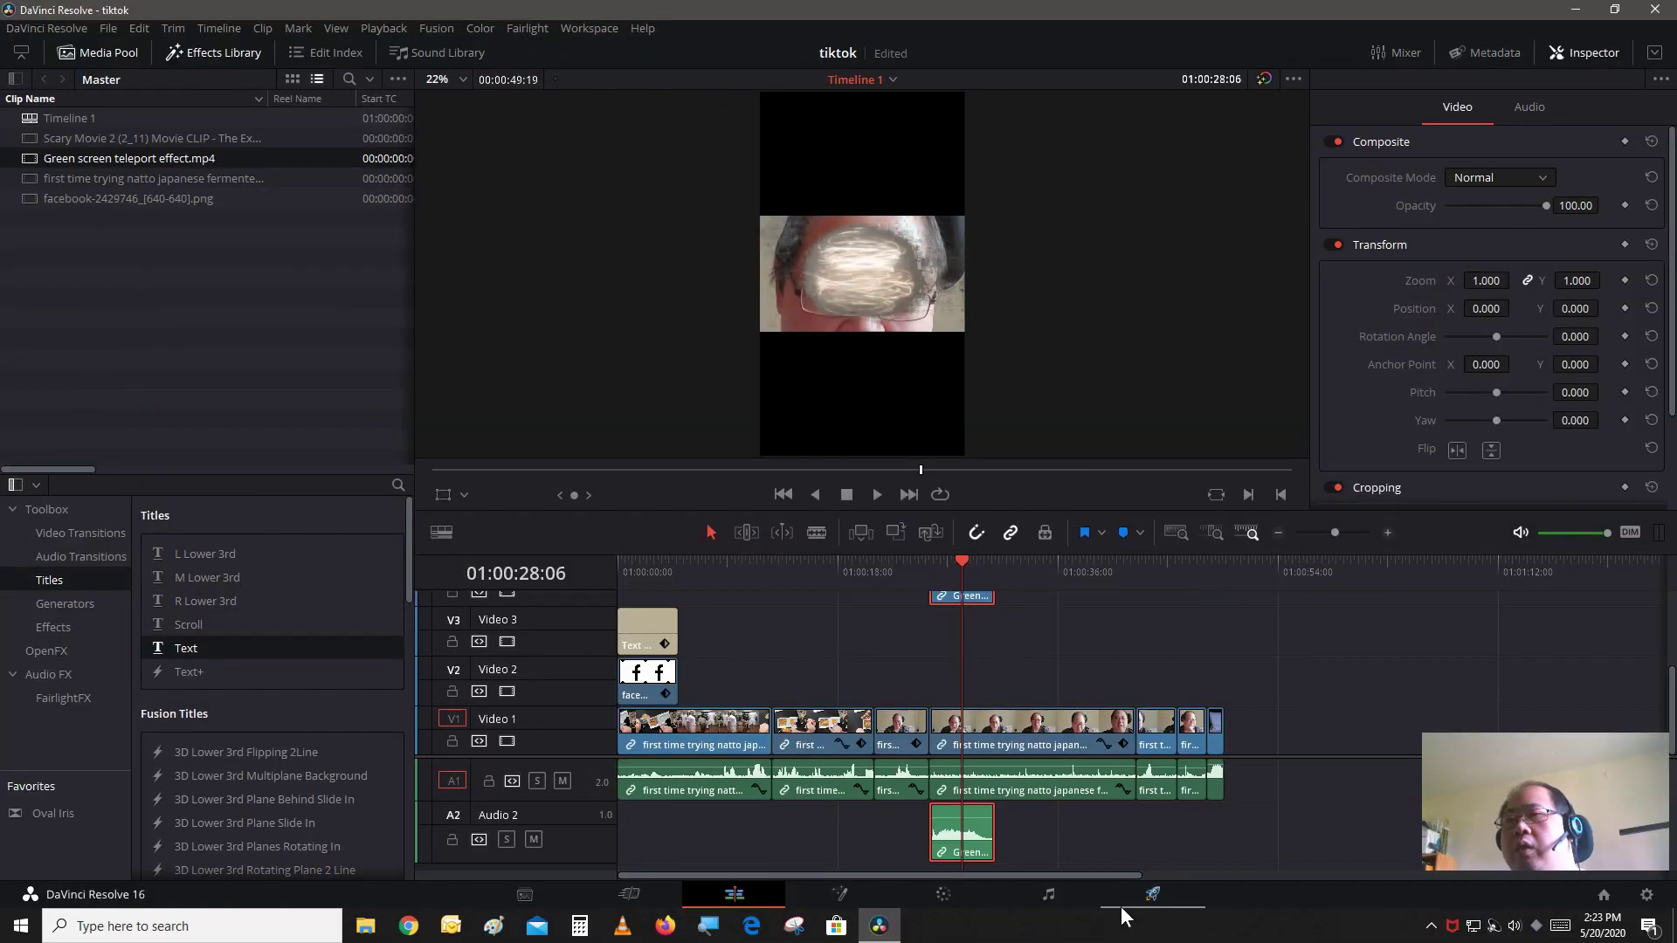
On the Deliver page, set the render format to MP4 (H.264, 1080 x 1920).
click(1150, 901)
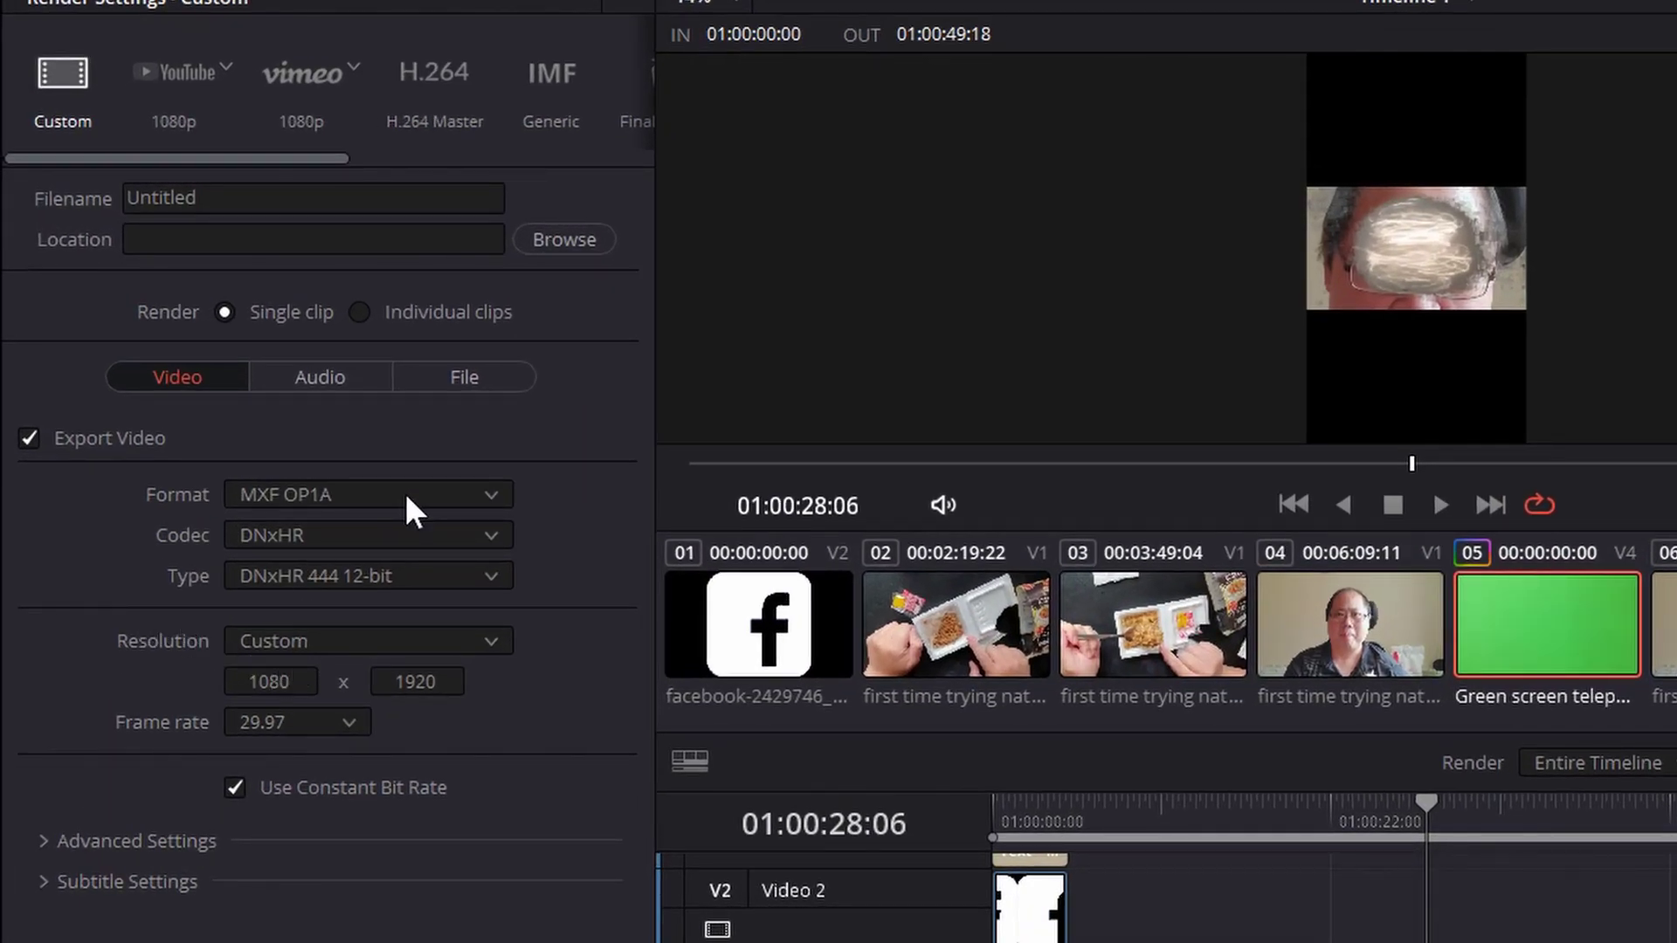
click(406, 494)
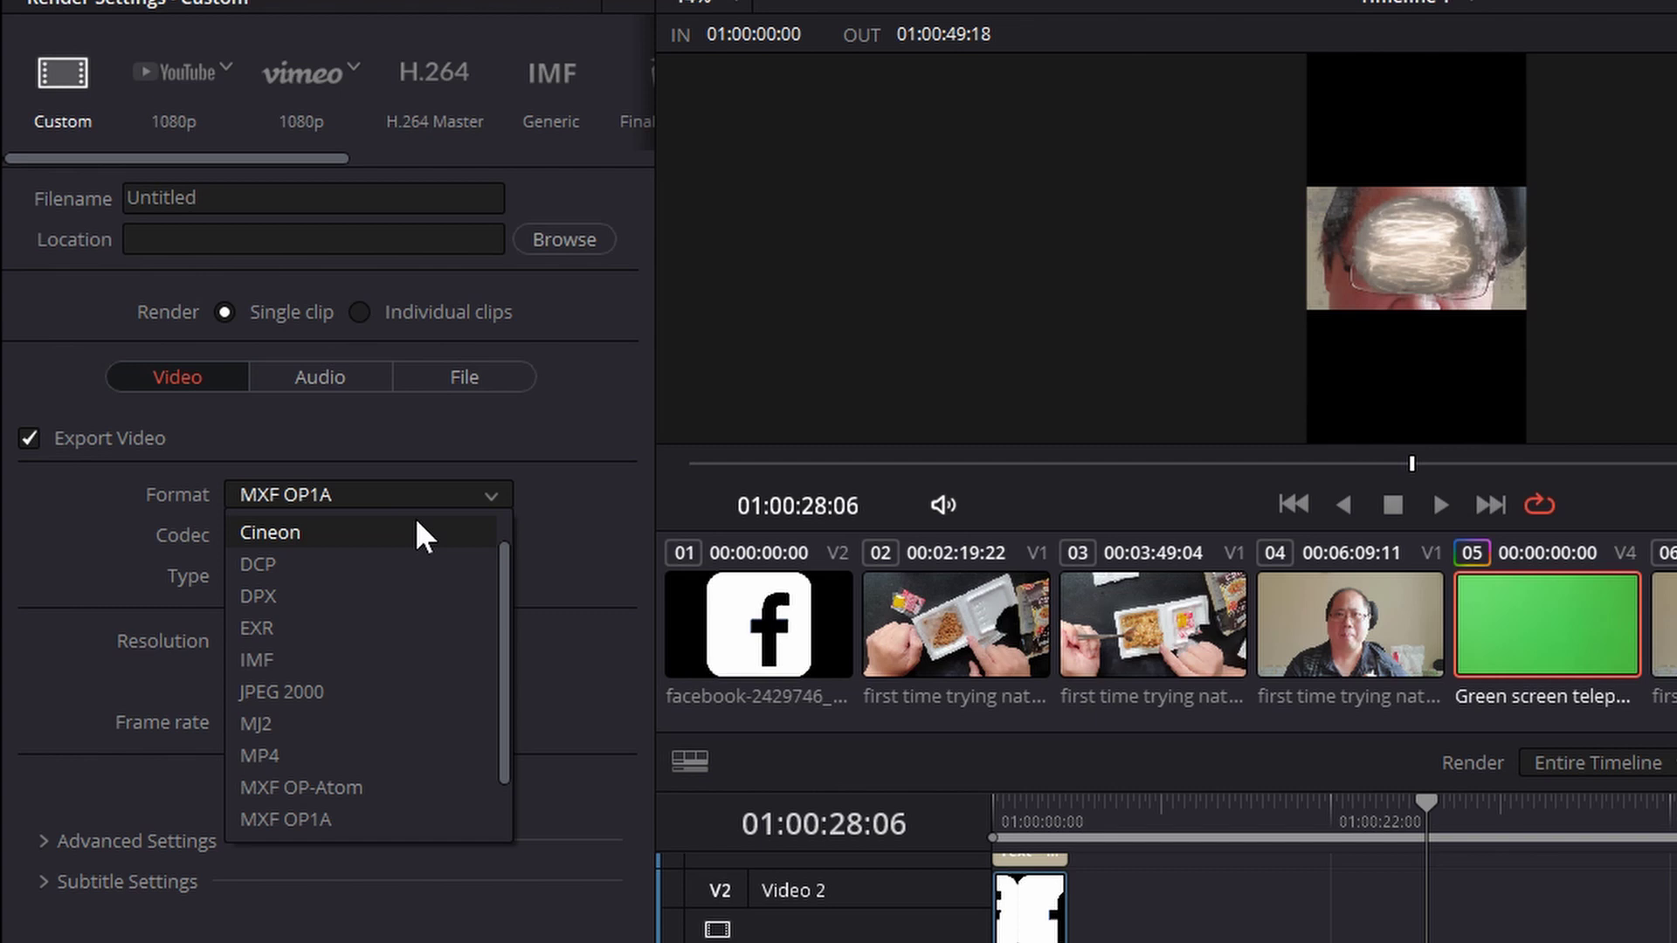
click(416, 749)
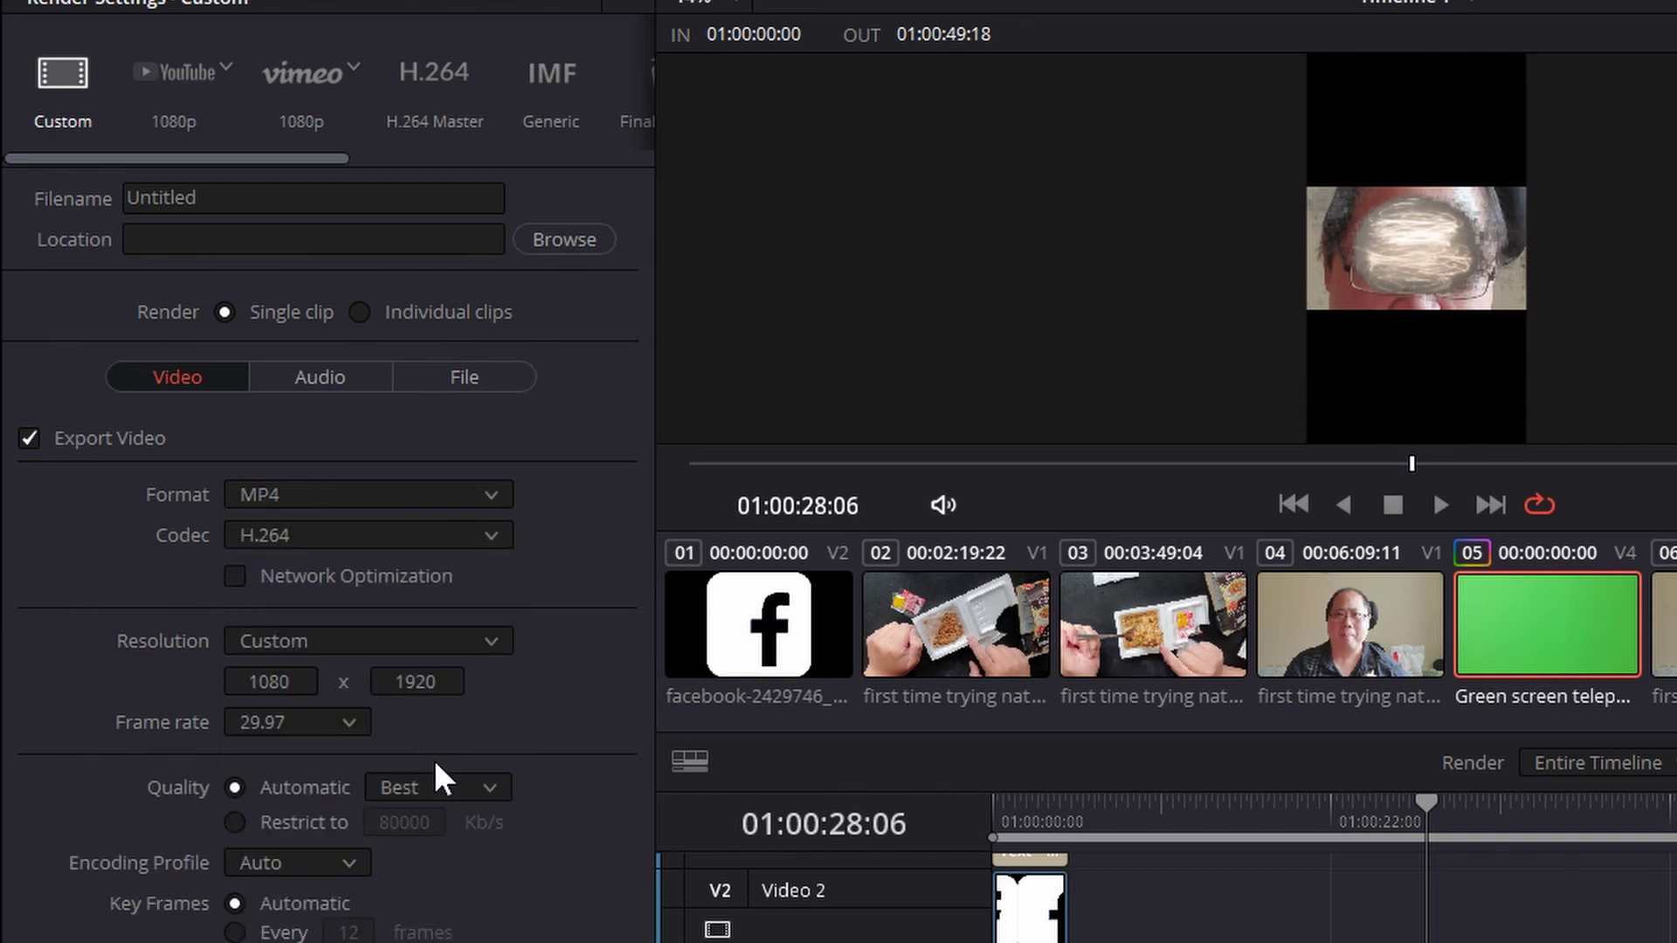